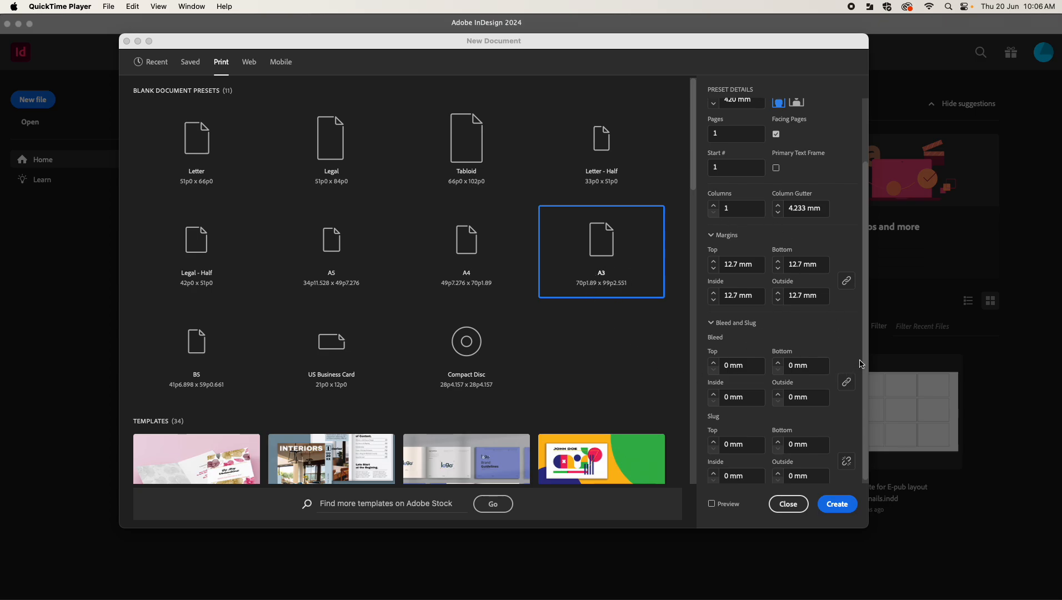
- Set a linked 3 mm bleed on all sides and create the A3 print document
{"action": "left_click", "coordinate": [866, 381]}
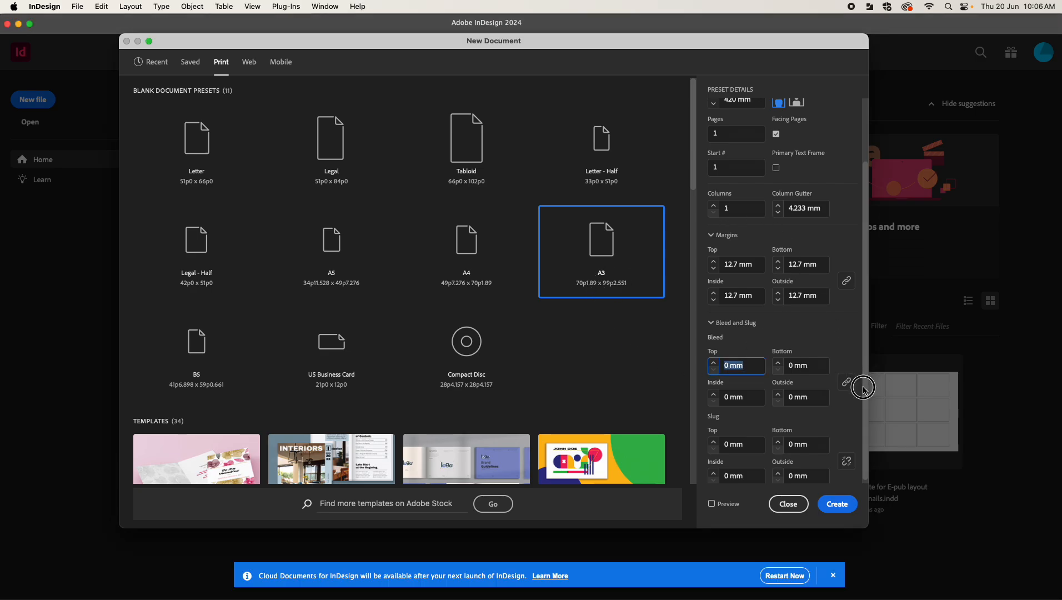
{"action": "left_click", "coordinate": [729, 367]}
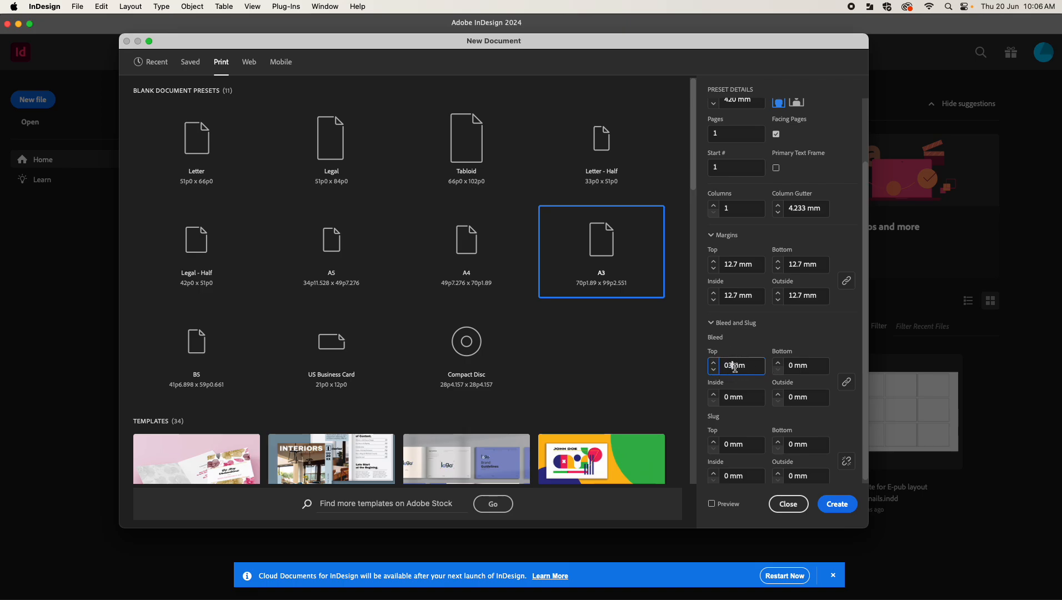
{"action": "left_click", "coordinate": [730, 365]}
{"action": "left_click", "coordinate": [795, 371]}
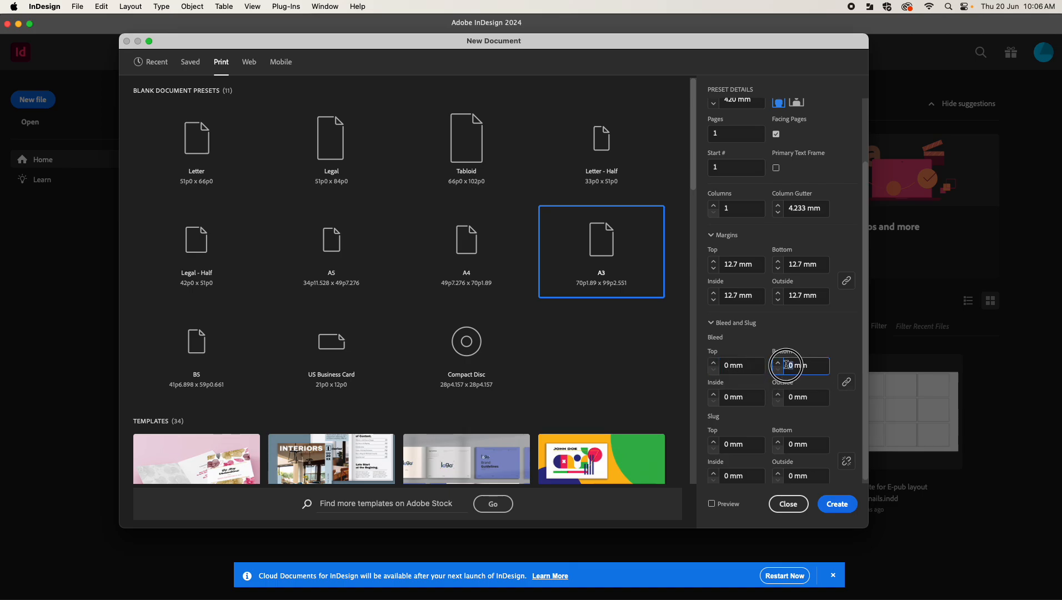
{"action": "left_click", "coordinate": [846, 382]}
{"action": "left_click", "coordinate": [847, 384]}
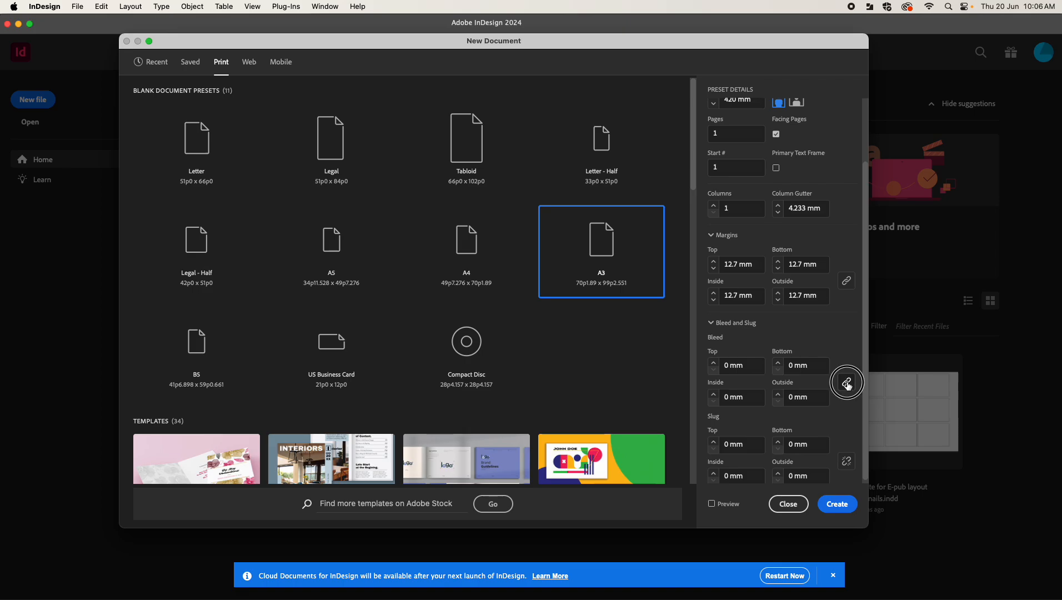
{"action": "left_click", "coordinate": [732, 366]}
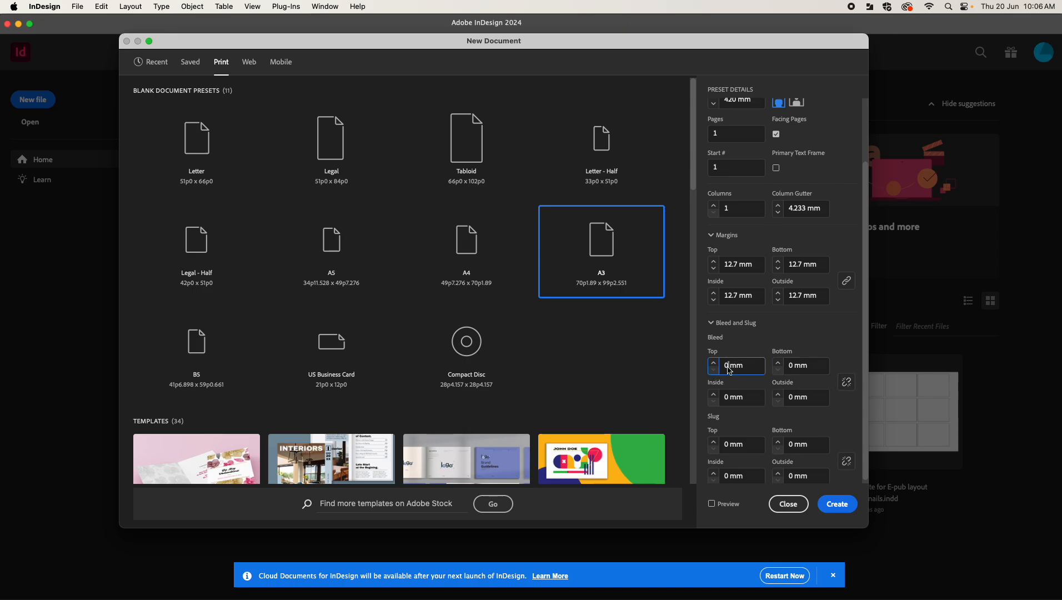
{"action": "key", "text": "BackSpace"}
{"action": "type", "text": "3"}
{"action": "left_click", "coordinate": [846, 383]}
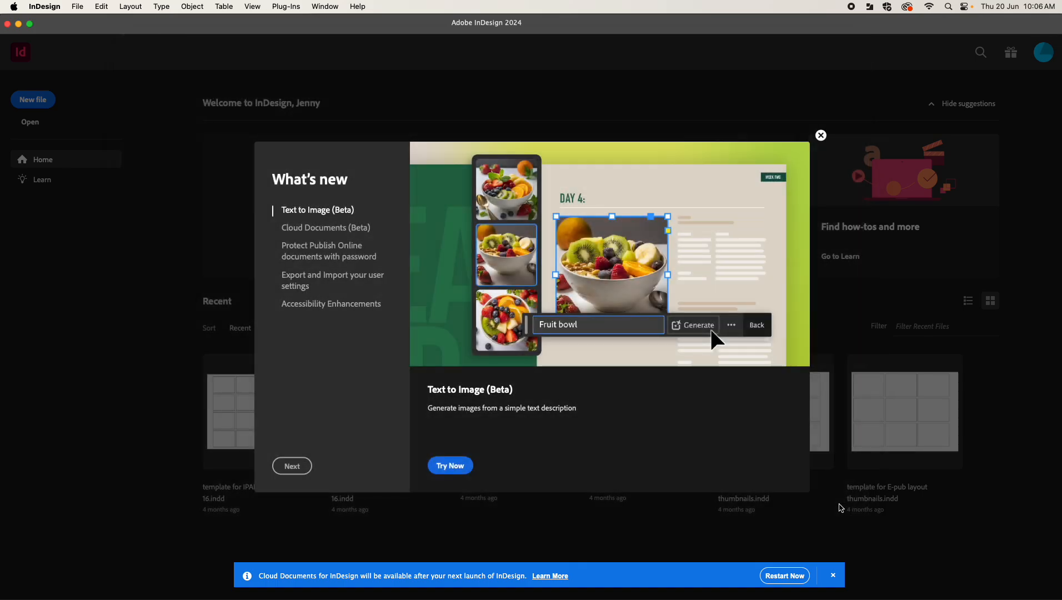
{"action": "left_click", "coordinate": [839, 506]}
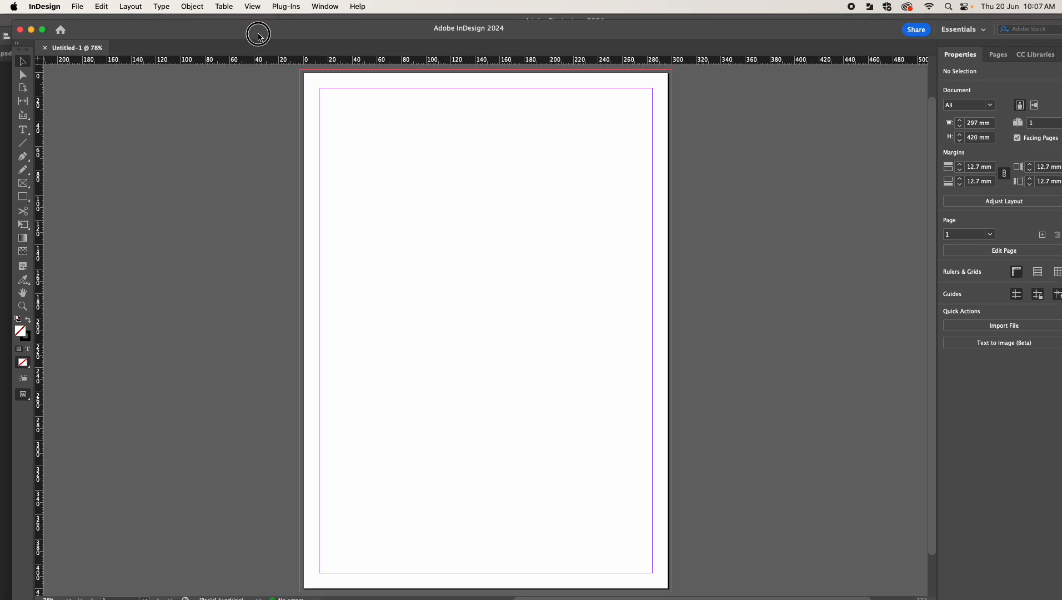
- Move the InDesign window aside and switch to the colour test 2.psd artwork in Photoshop
{"action": "left_click_drag", "start_coordinate": [242, 26], "coordinate": [409, 136]}
{"action": "left_click", "coordinate": [333, 108]}
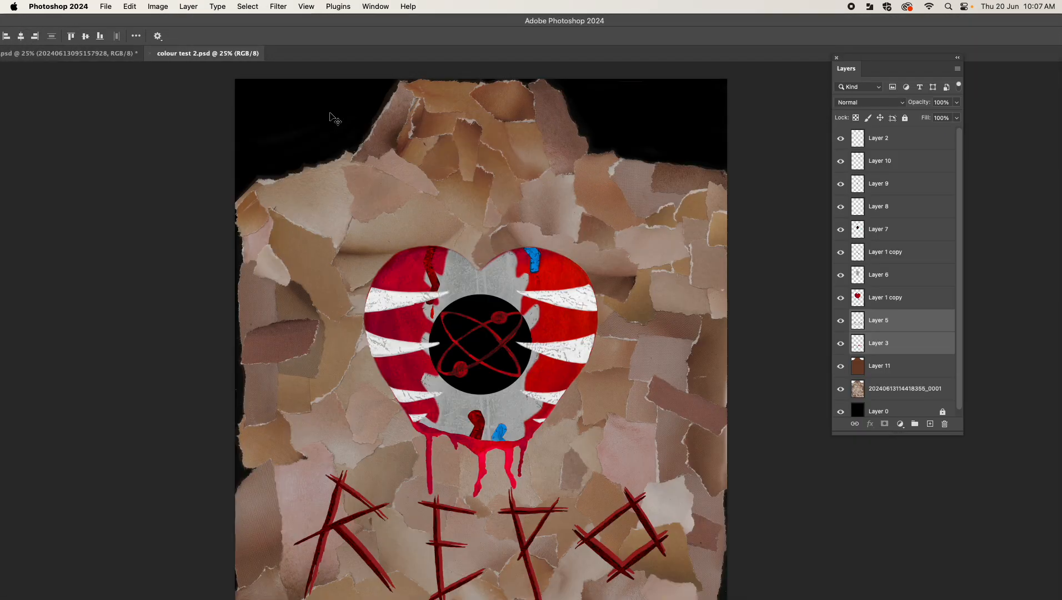
{"action": "left_click_drag", "start_coordinate": [257, 22], "coordinate": [309, 22]}
{"action": "left_click", "coordinate": [444, 200]}
{"action": "scroll", "coordinate": [445, 200], "scroll_direction": "down", "scroll_amount": 2}
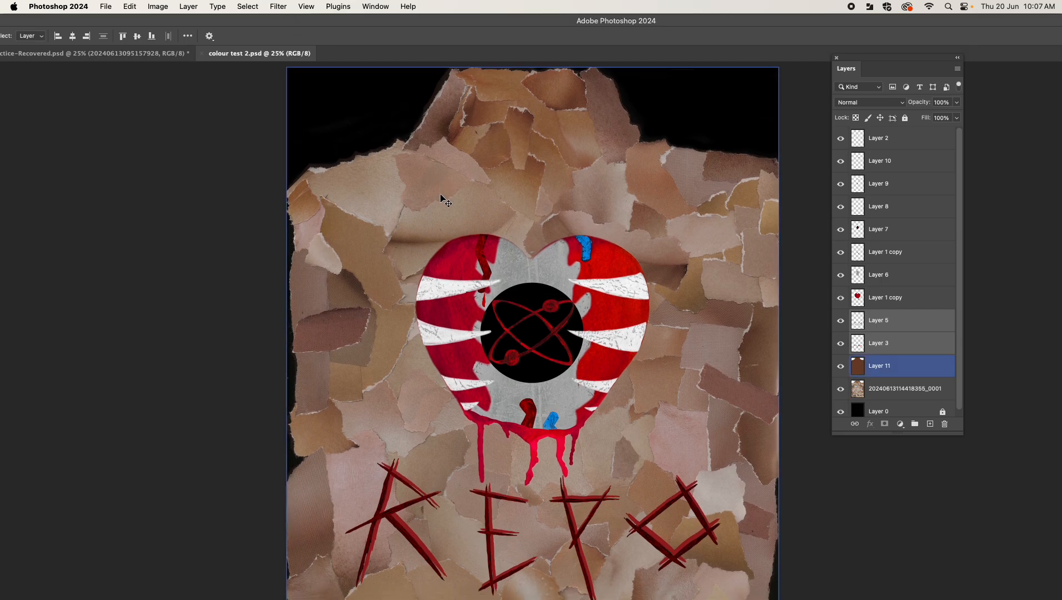
- Flatten all layers of the colour test 2.psd artwork into one background layer
{"action": "left_click", "coordinate": [877, 161]}
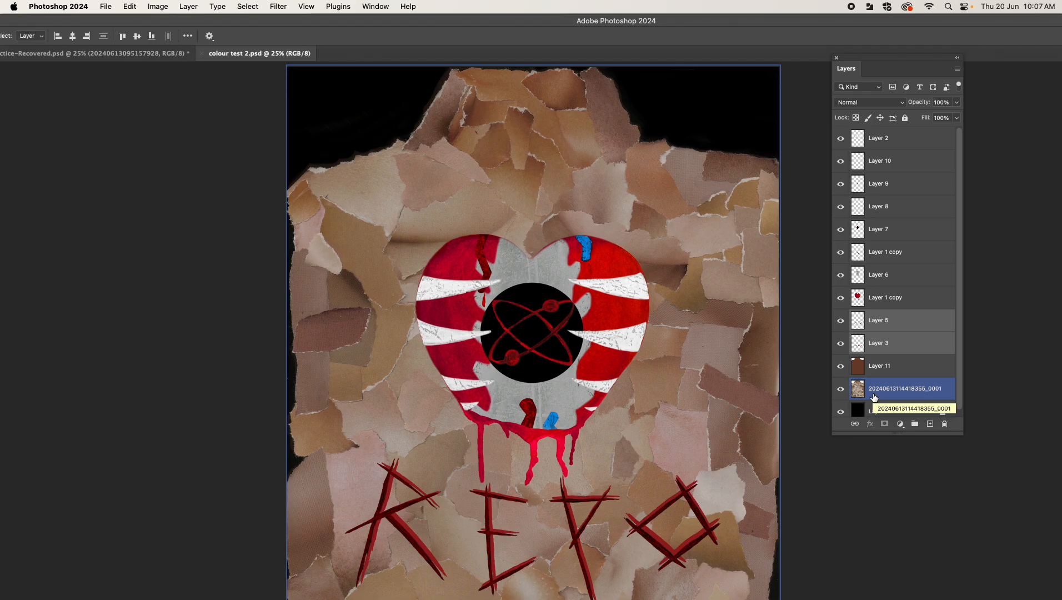
{"action": "left_click", "coordinate": [883, 161]}
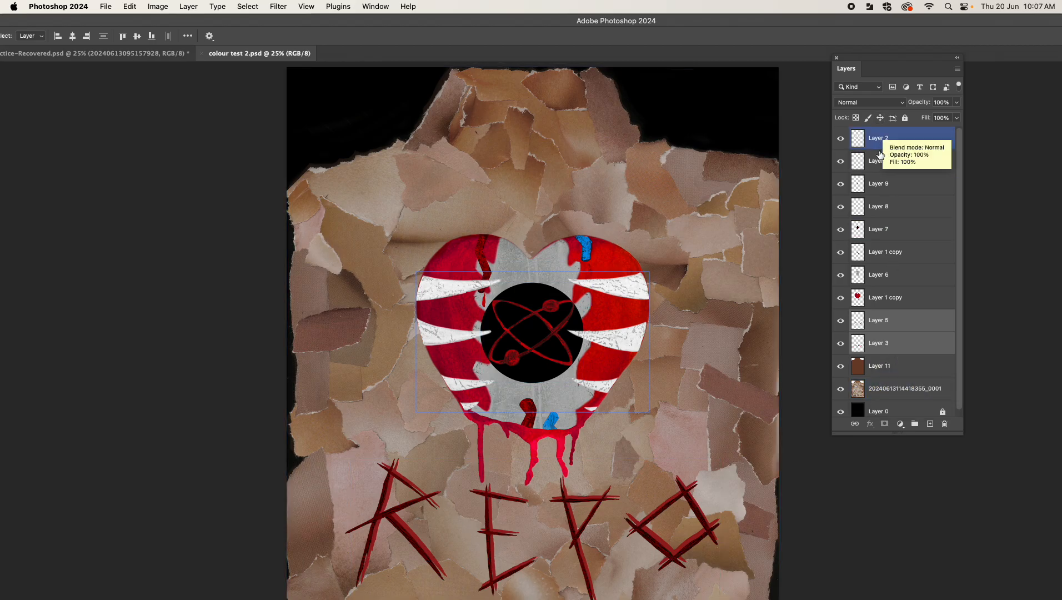
{"action": "left_click", "coordinate": [885, 411]}
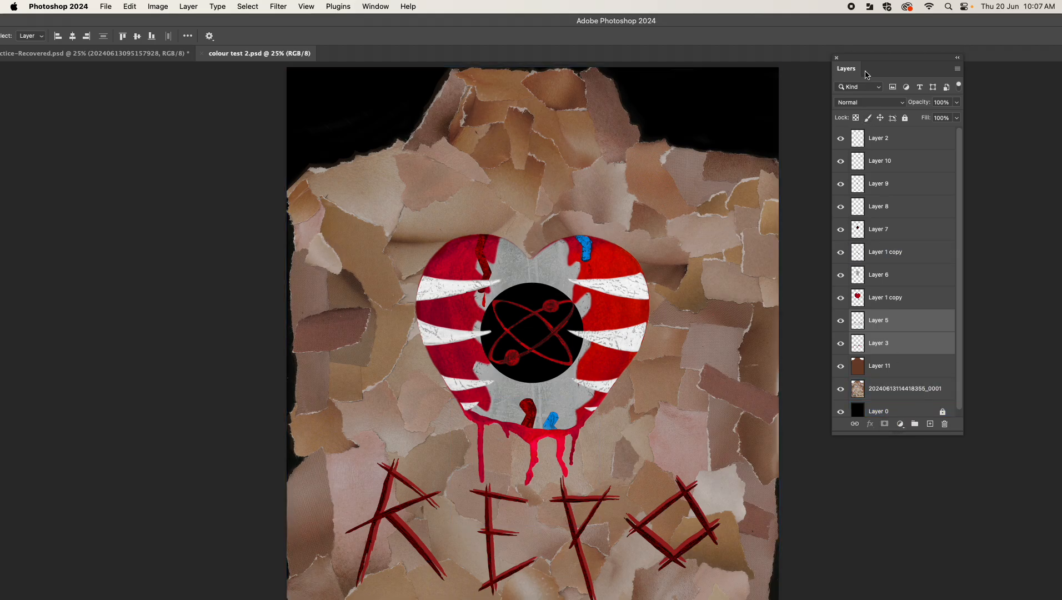
{"action": "mouse_move", "coordinate": [851, 77]}
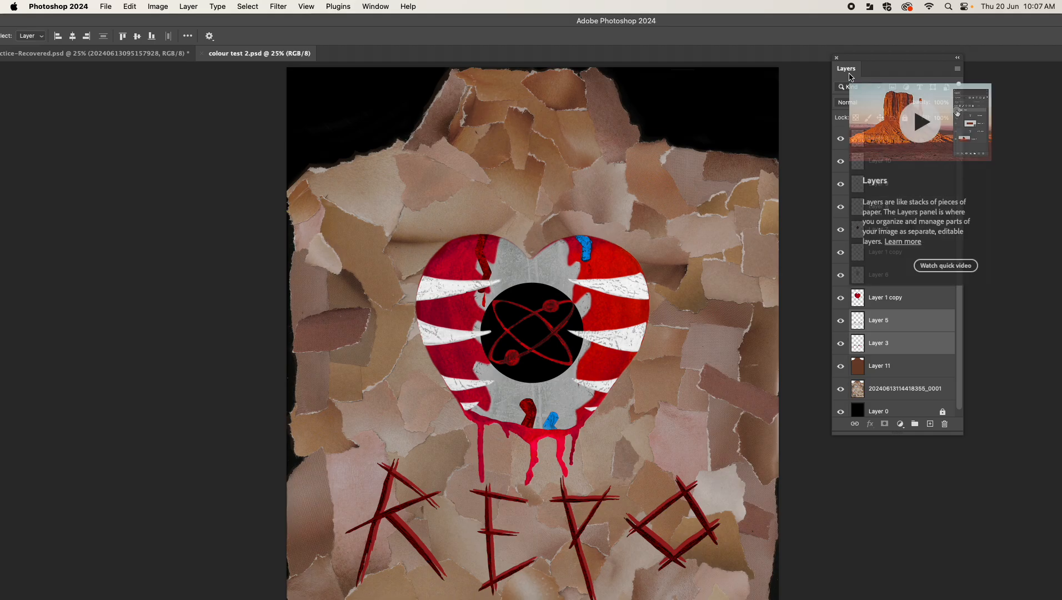
{"action": "left_click", "coordinate": [958, 69]}
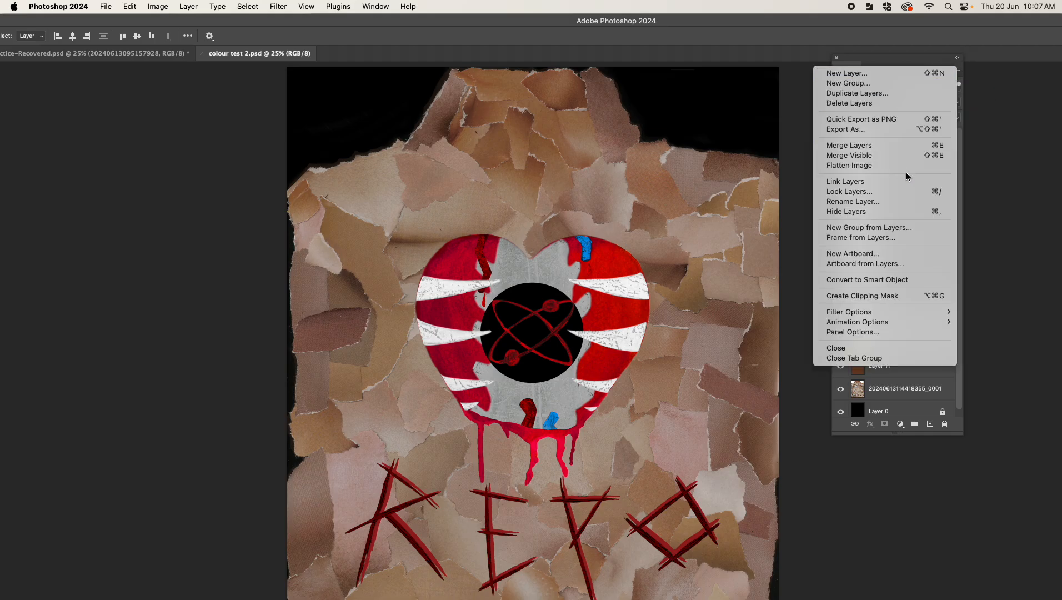
{"action": "left_click", "coordinate": [842, 166]}
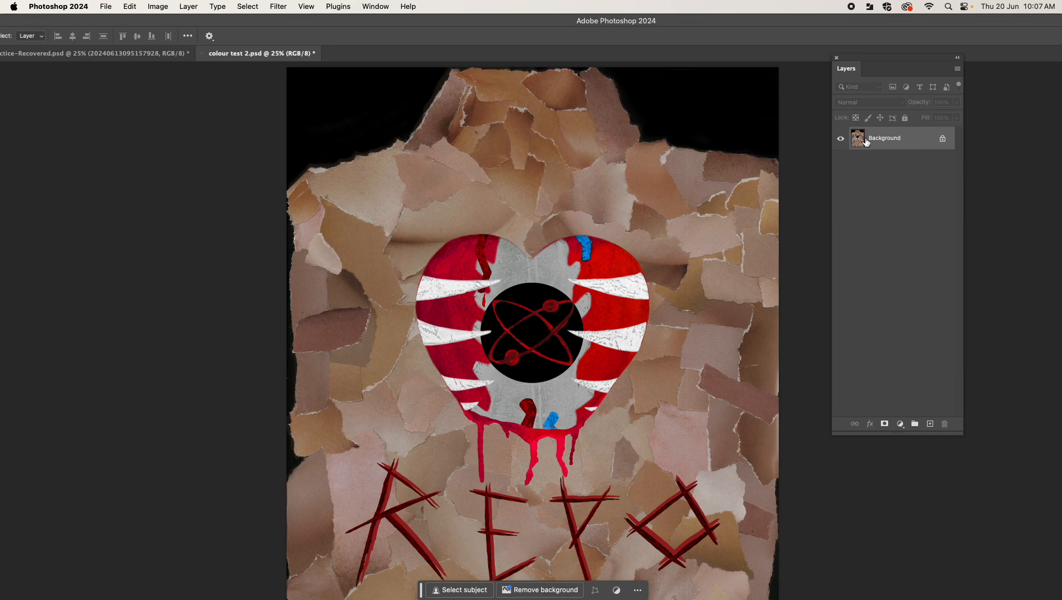
- Save the flattened artwork as a separate Photoshop file named flat version.psd in the Documents folder
{"action": "left_click", "coordinate": [105, 5]}
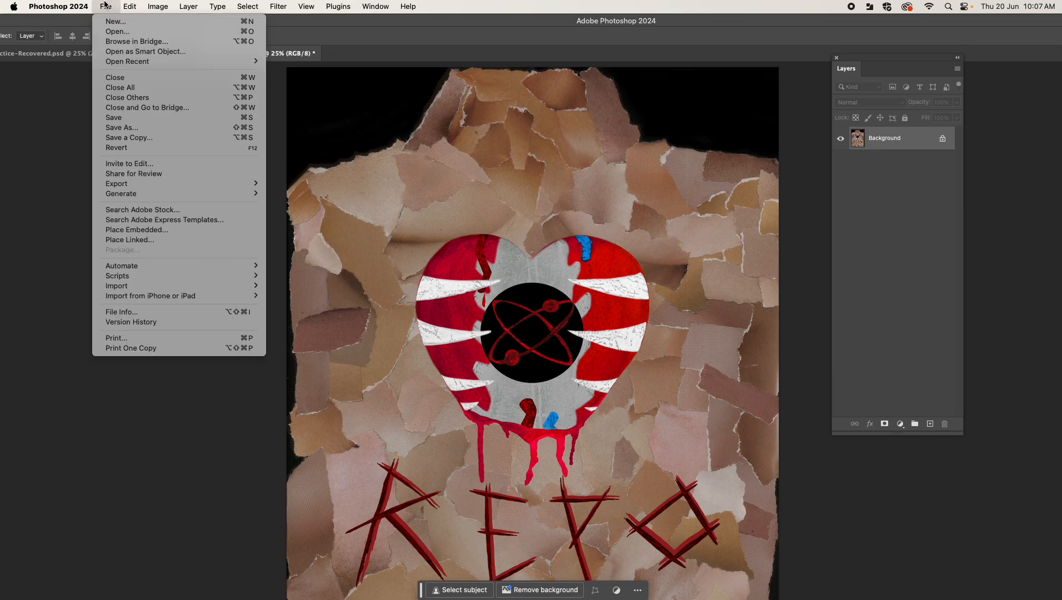
{"action": "left_click", "coordinate": [129, 132]}
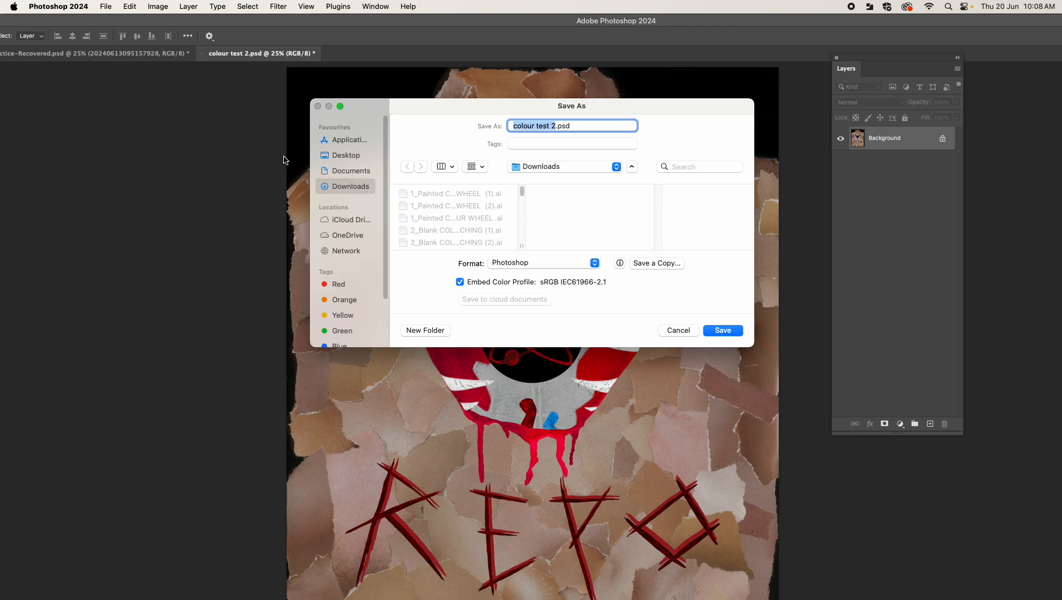
{"action": "left_click_drag", "start_coordinate": [558, 127], "coordinate": [510, 120]}
{"action": "key", "text": "BackSpace"}
{"action": "type", "text": "flat version"}
{"action": "left_click", "coordinate": [349, 172]}
{"action": "scroll", "coordinate": [508, 245], "scroll_direction": "down", "scroll_amount": 10}
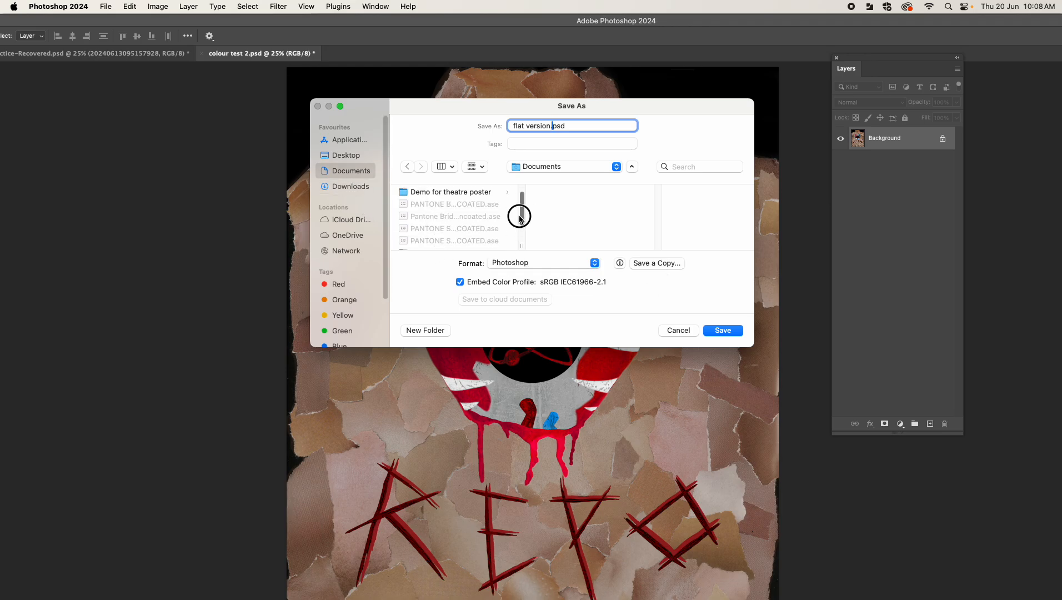
{"action": "scroll", "coordinate": [505, 234], "scroll_direction": "up", "scroll_amount": 5}
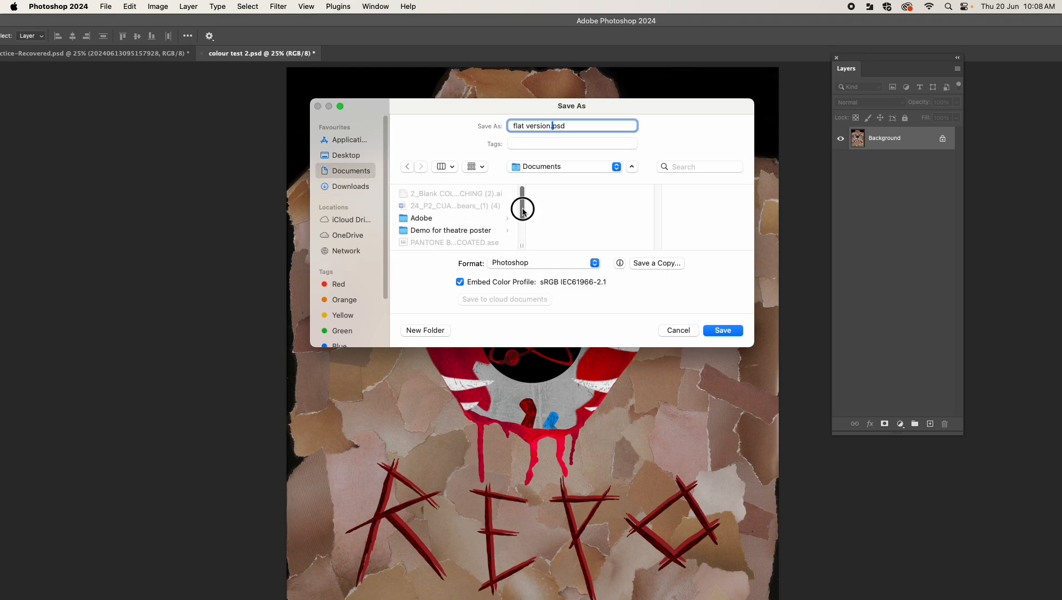
{"action": "left_click_drag", "start_coordinate": [521, 215], "coordinate": [520, 234]}
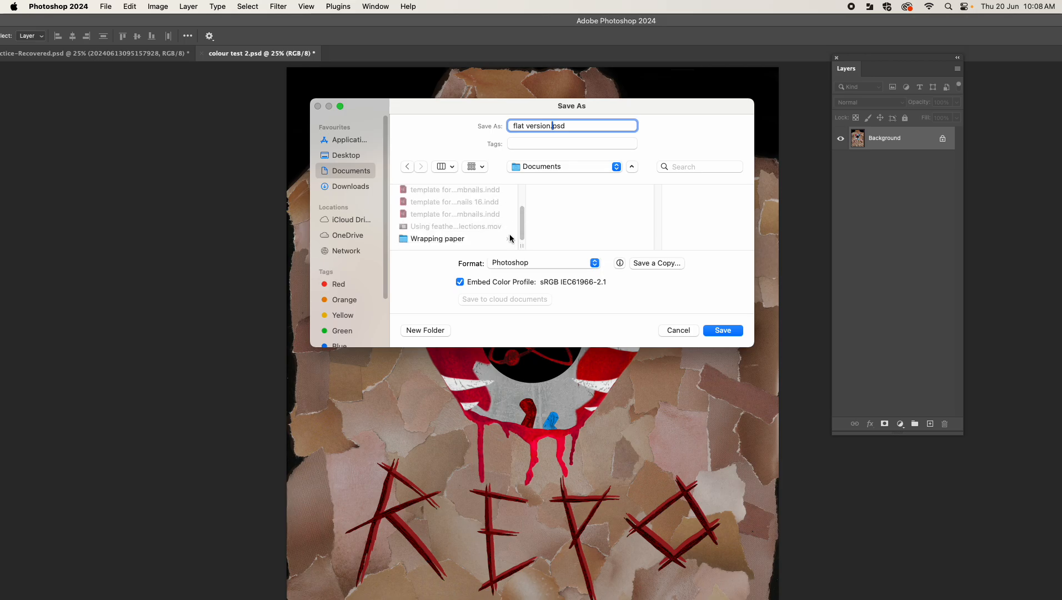
{"action": "left_click", "coordinate": [722, 330]}
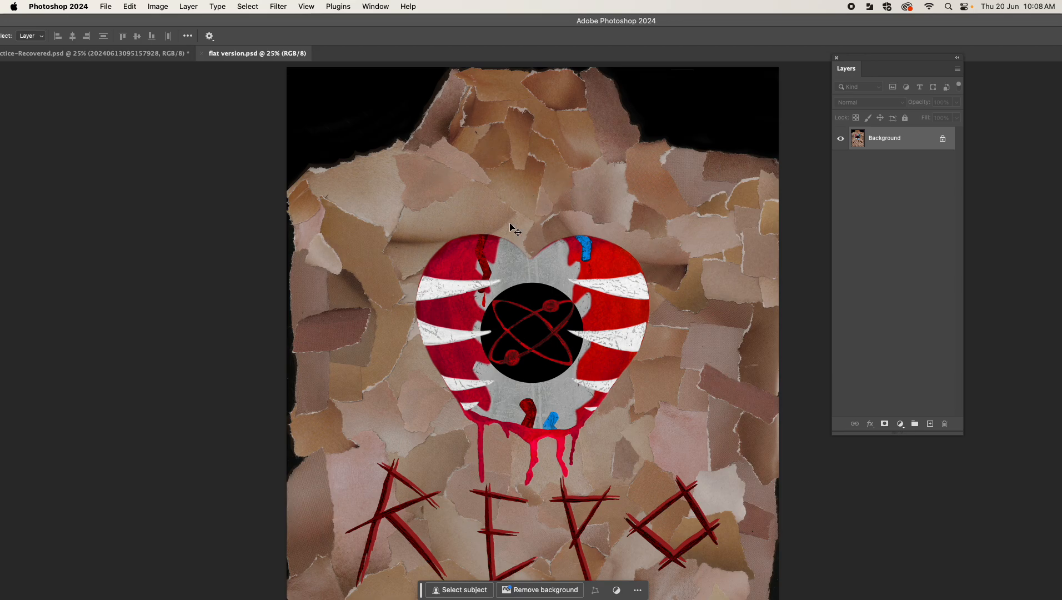
- Switch back to InDesign and reposition its window so the whole blank A3 page is in view
{"action": "left_click_drag", "start_coordinate": [280, 21], "coordinate": [253, 21]}
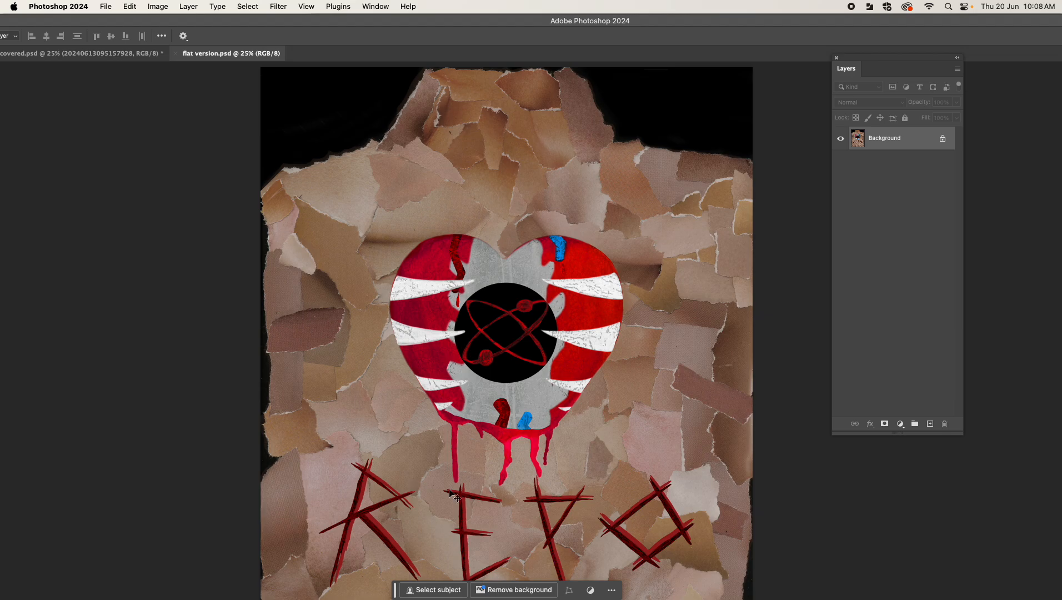
{"action": "mouse_move", "coordinate": [541, 598]}
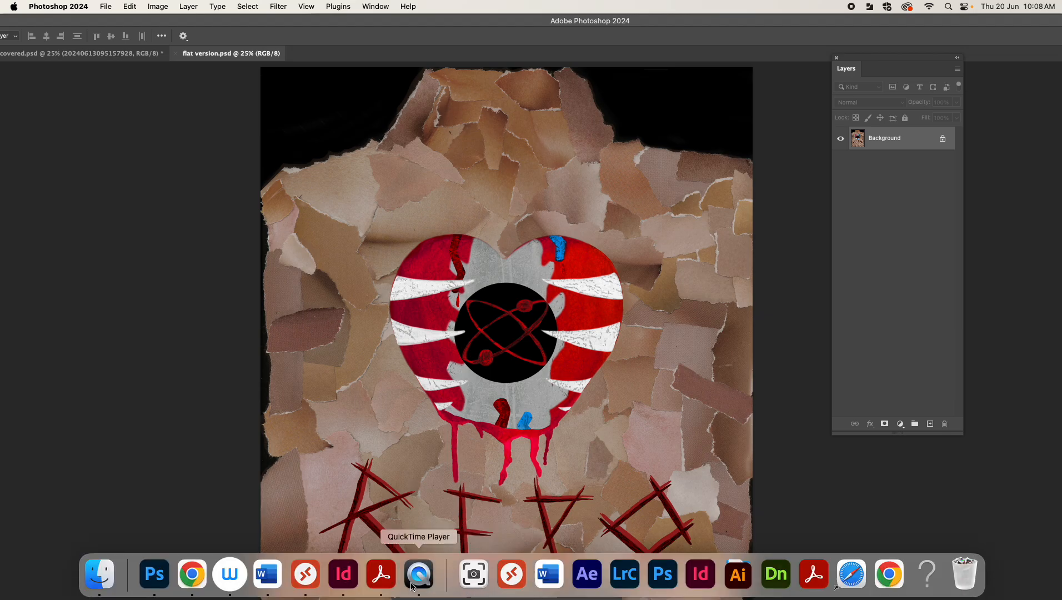
{"action": "left_click", "coordinate": [344, 575]}
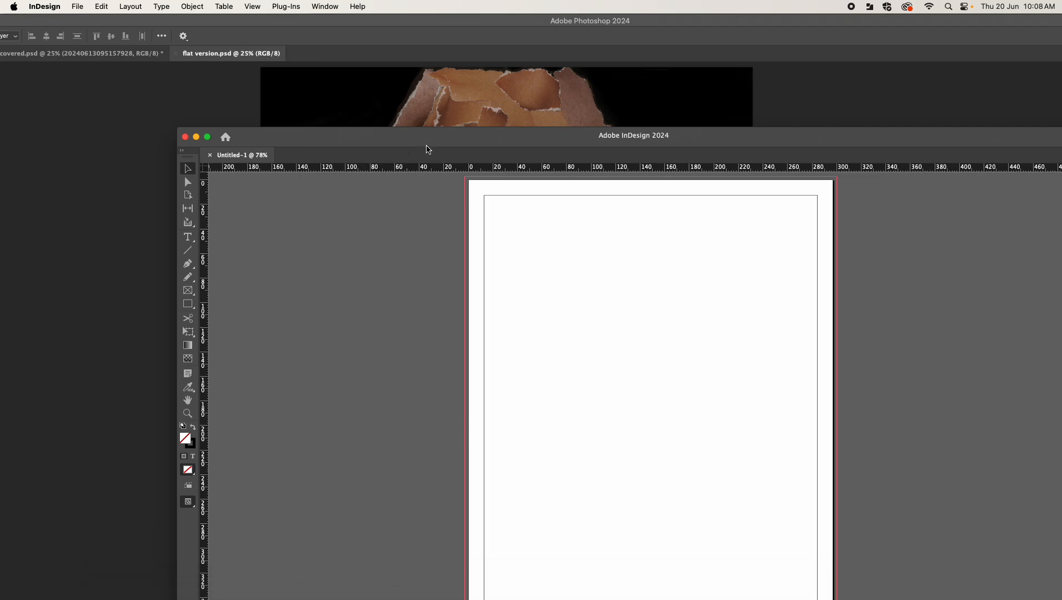
{"action": "double_click", "coordinate": [407, 139]}
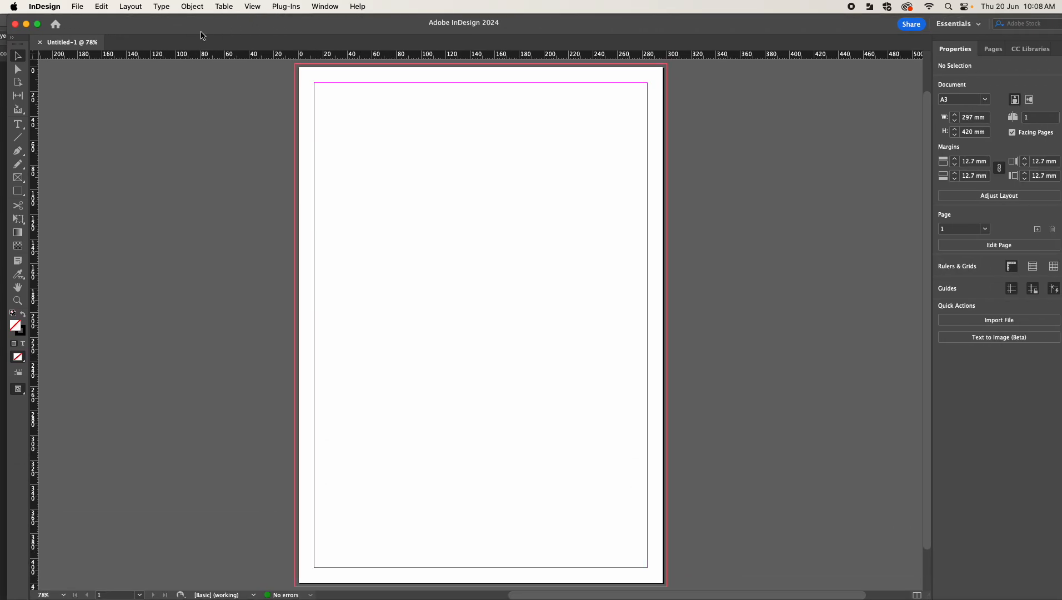
- Place flat version.psd from Documents on the page with its upper-left corner on the bleed corner at X -3 mm, Y -3 mm
{"action": "left_click", "coordinate": [79, 6]}
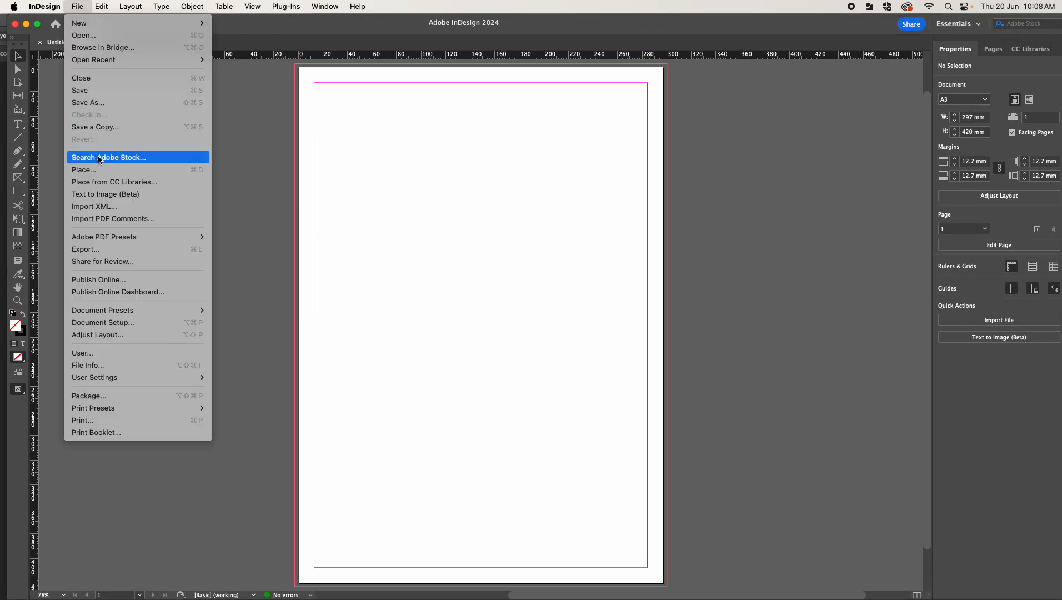
{"action": "left_click", "coordinate": [103, 171]}
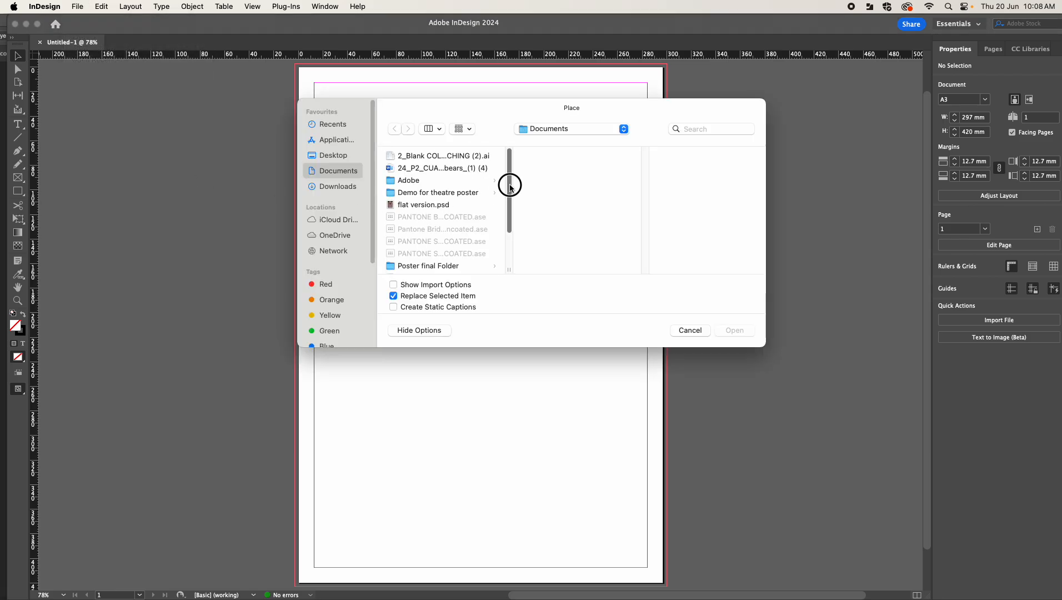
{"action": "left_click_drag", "start_coordinate": [509, 180], "coordinate": [506, 207]}
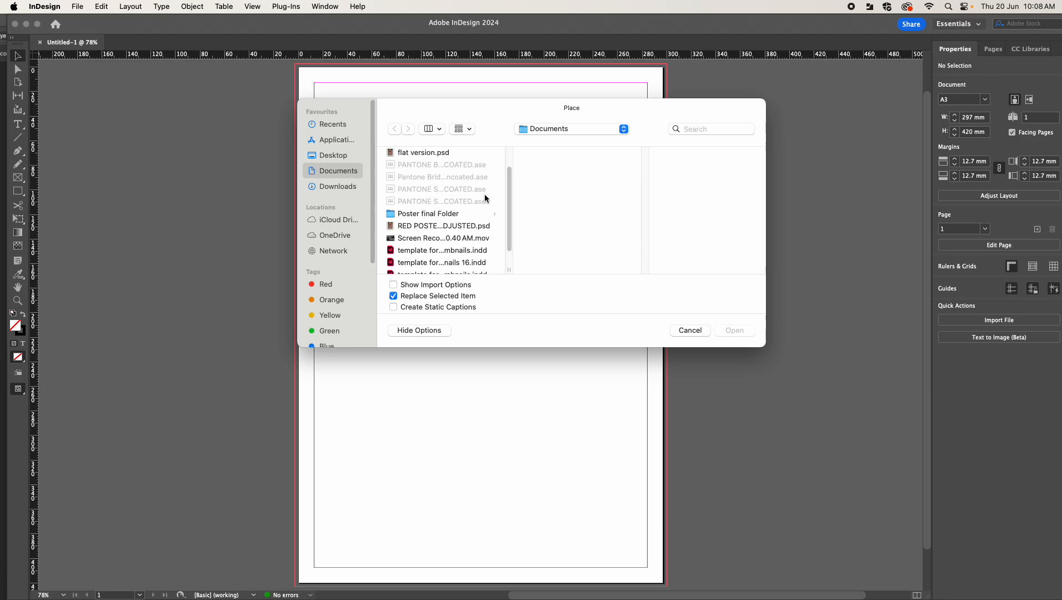
{"action": "left_click", "coordinate": [422, 154]}
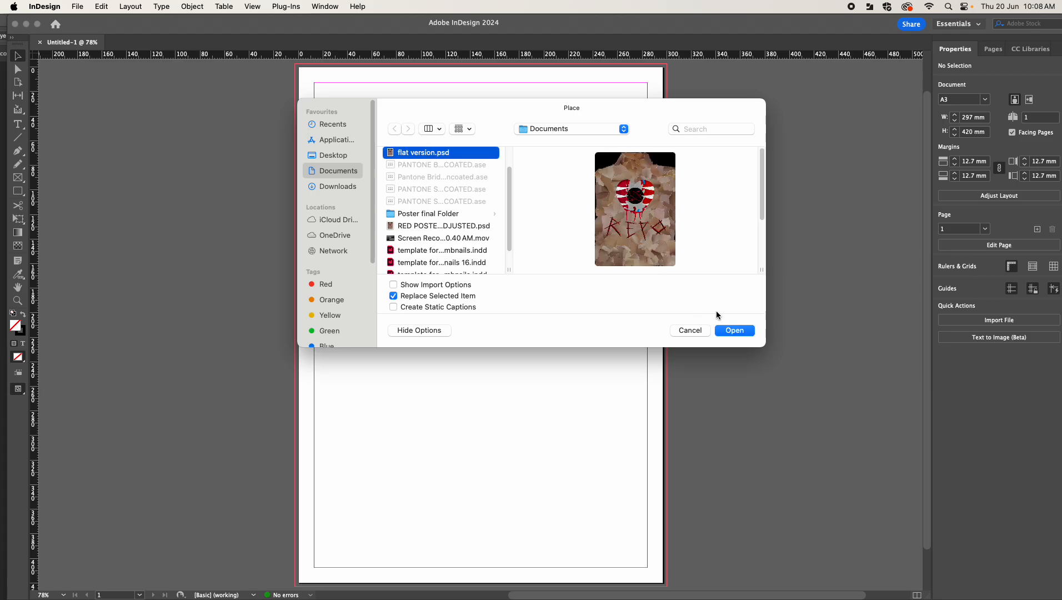
{"action": "left_click", "coordinate": [734, 330]}
{"action": "left_click", "coordinate": [305, 83]}
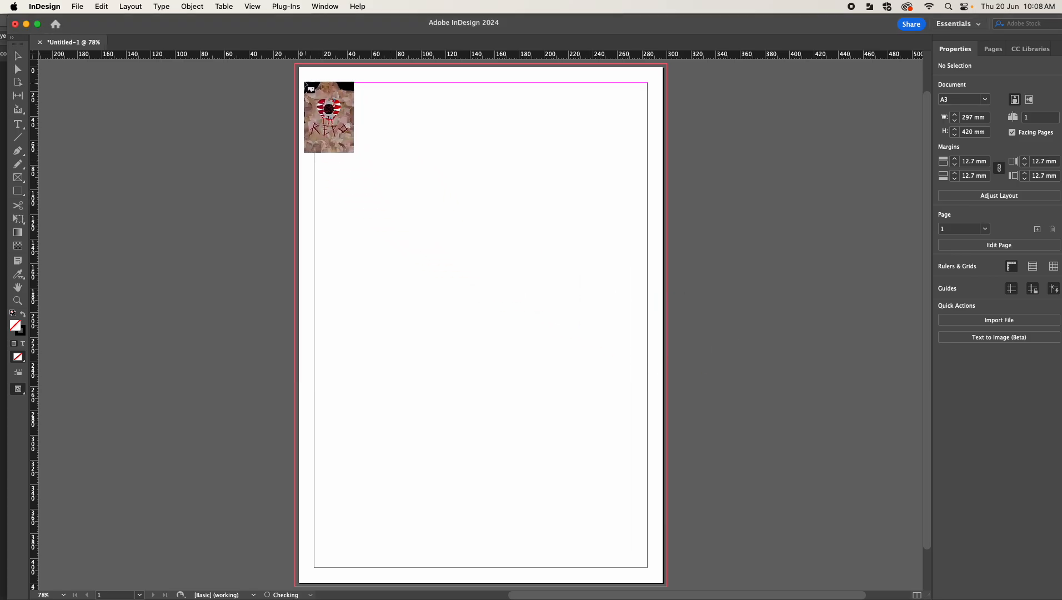
{"action": "left_click_drag", "start_coordinate": [311, 88], "coordinate": [301, 71]}
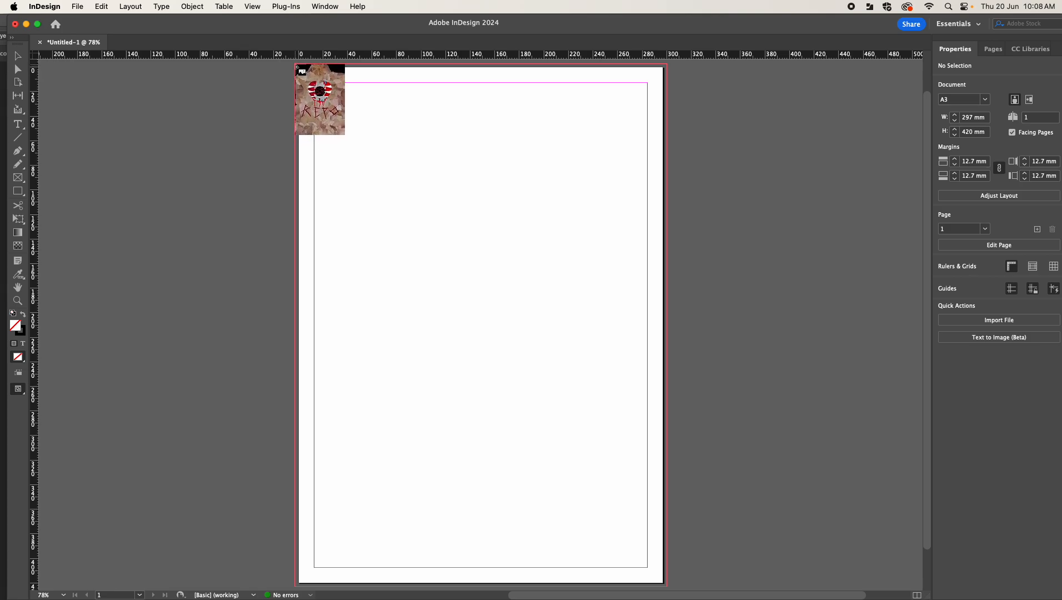
{"action": "left_click", "coordinate": [295, 65]}
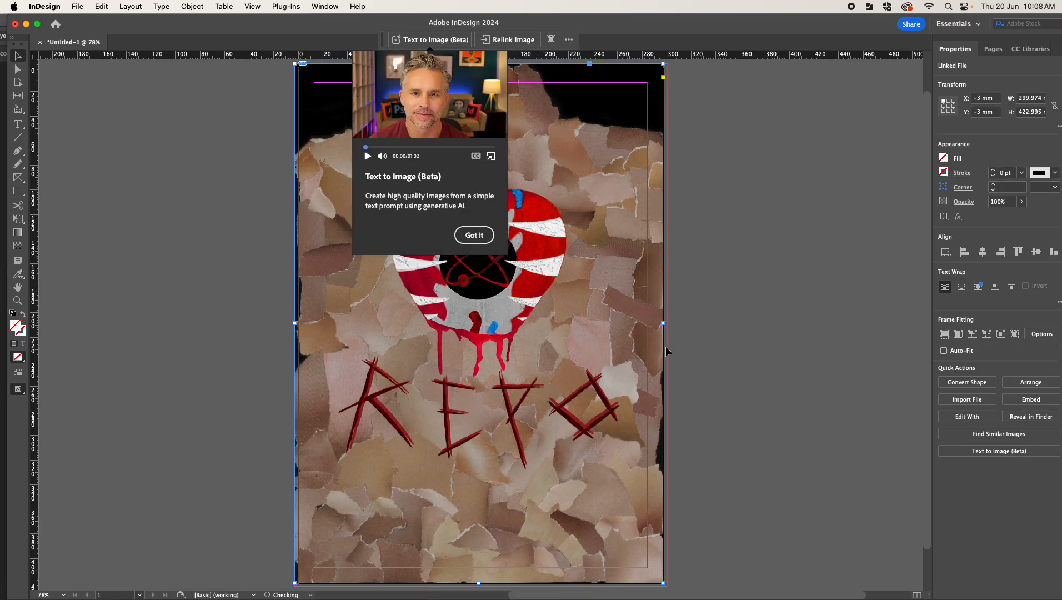
- Extend the placed image's frame to the upper-right bleed corner, about 303 mm wide and 424.5 mm high
{"action": "left_click_drag", "start_coordinate": [587, 440], "coordinate": [586, 440]}
{"action": "left_click_drag", "start_coordinate": [598, 360], "coordinate": [592, 367]}
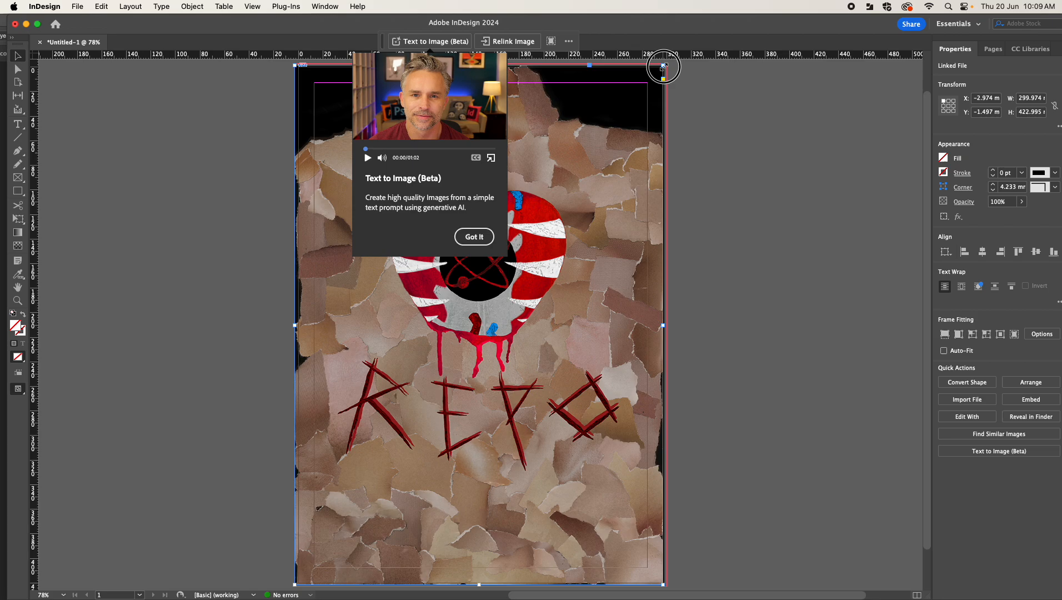
{"action": "left_click_drag", "start_coordinate": [663, 65], "coordinate": [670, 62]}
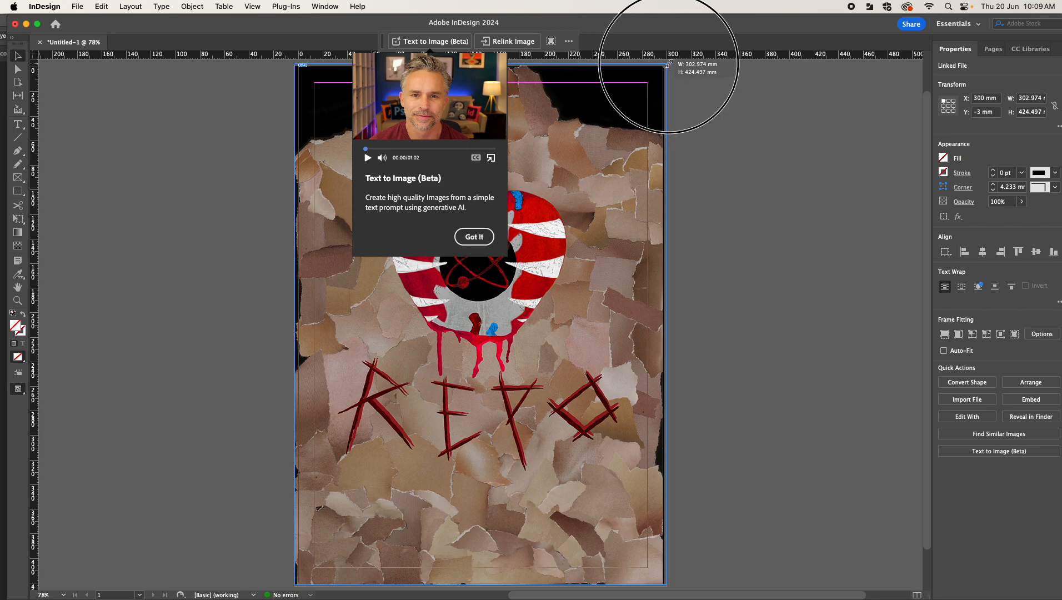
{"action": "left_click_drag", "start_coordinate": [670, 62], "coordinate": [670, 62]}
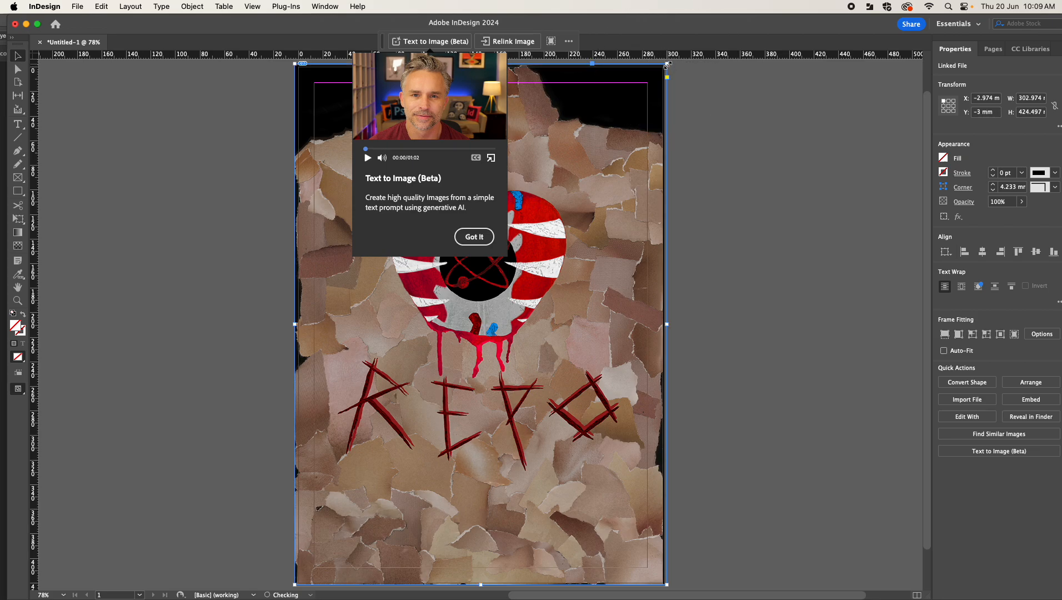
- Resize the image frame to the full bleed area, 303 mm by 426 mm, and fill it proportionally with the artwork
{"action": "left_click_drag", "start_coordinate": [602, 186], "coordinate": [605, 195]}
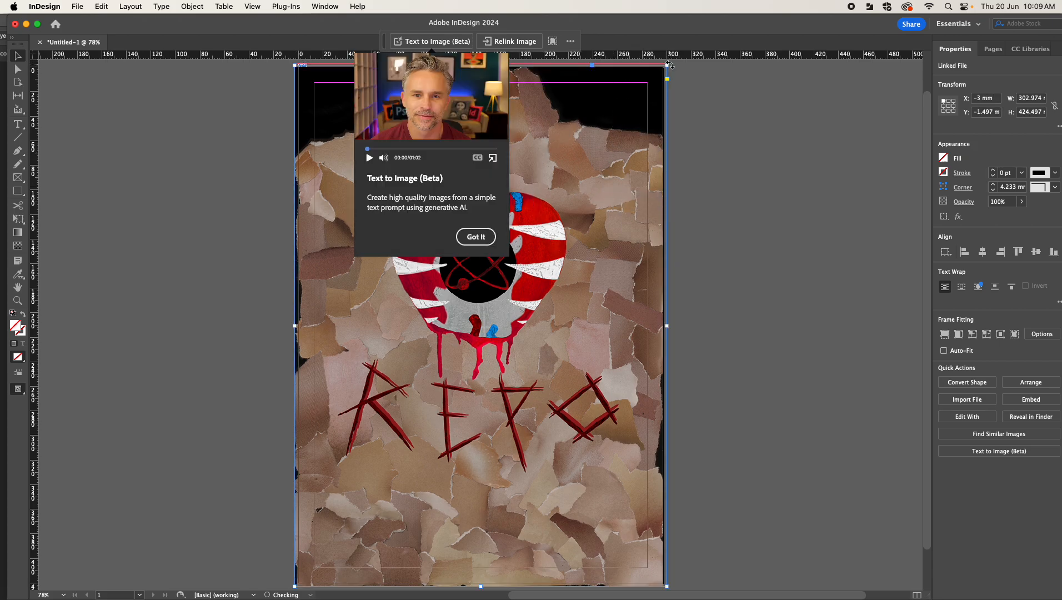
{"action": "left_click_drag", "start_coordinate": [670, 65], "coordinate": [665, 64]}
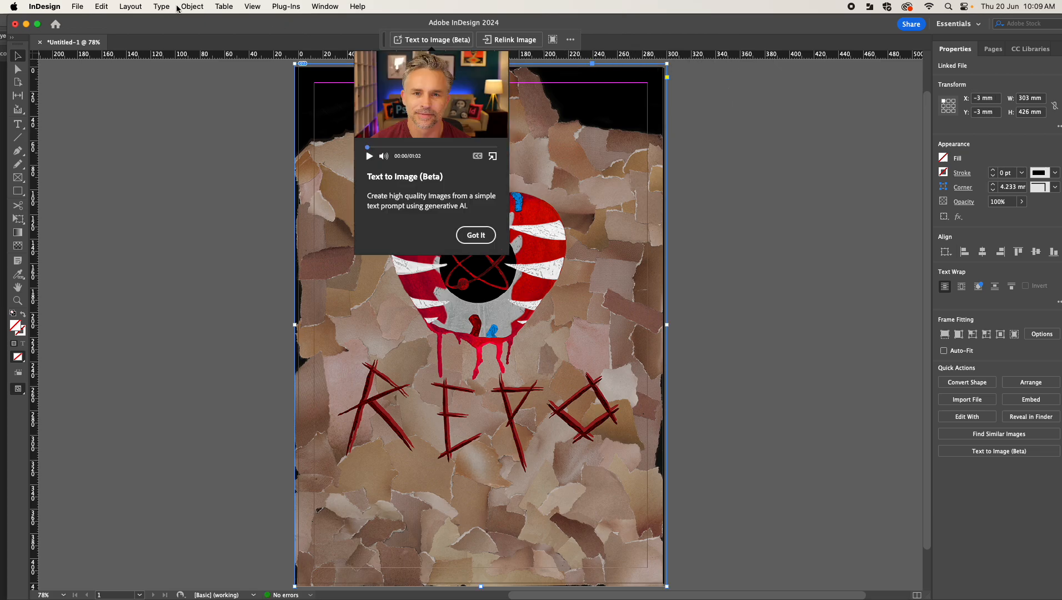
{"action": "left_click", "coordinate": [190, 6]}
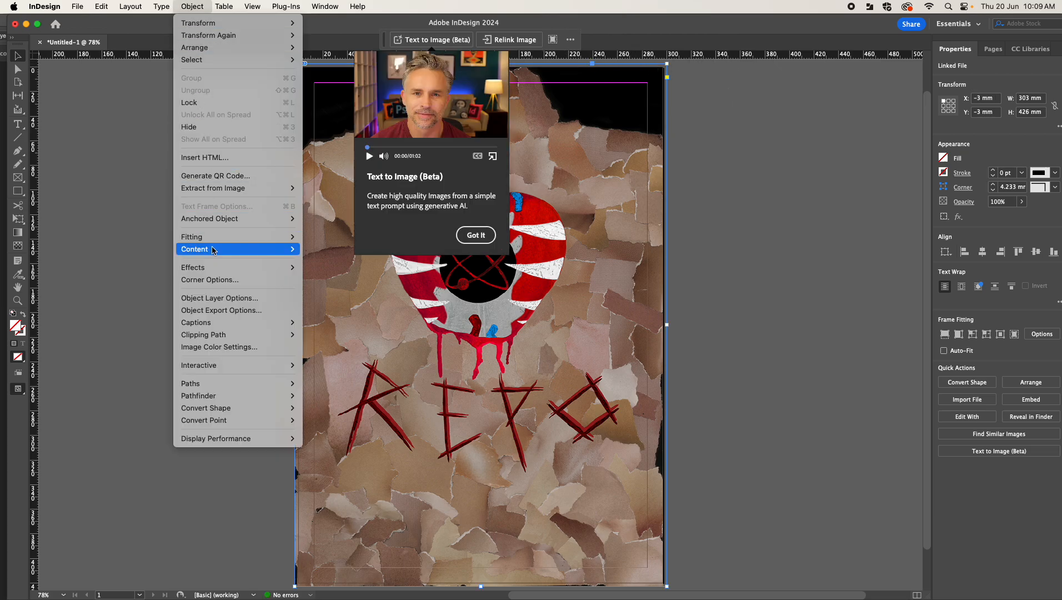
{"action": "mouse_move", "coordinate": [225, 239]}
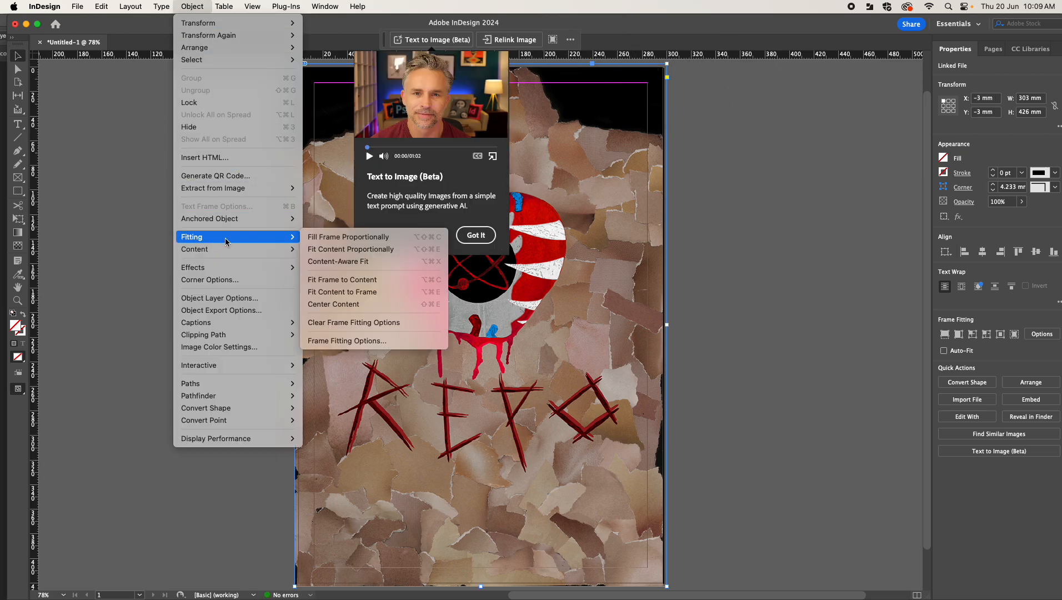
{"action": "left_click", "coordinate": [314, 237]}
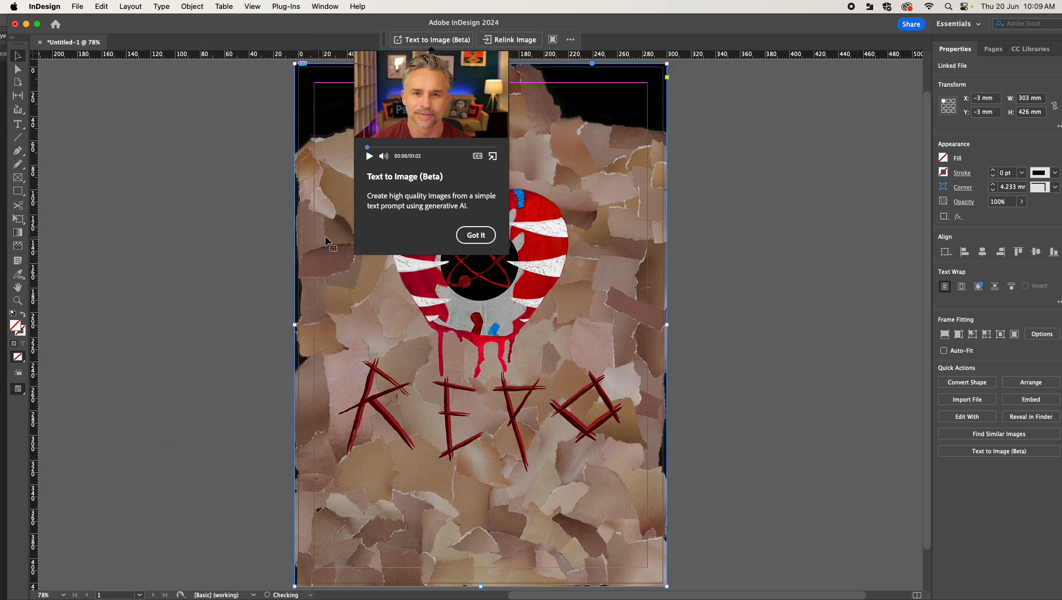
{"action": "left_click", "coordinate": [467, 236]}
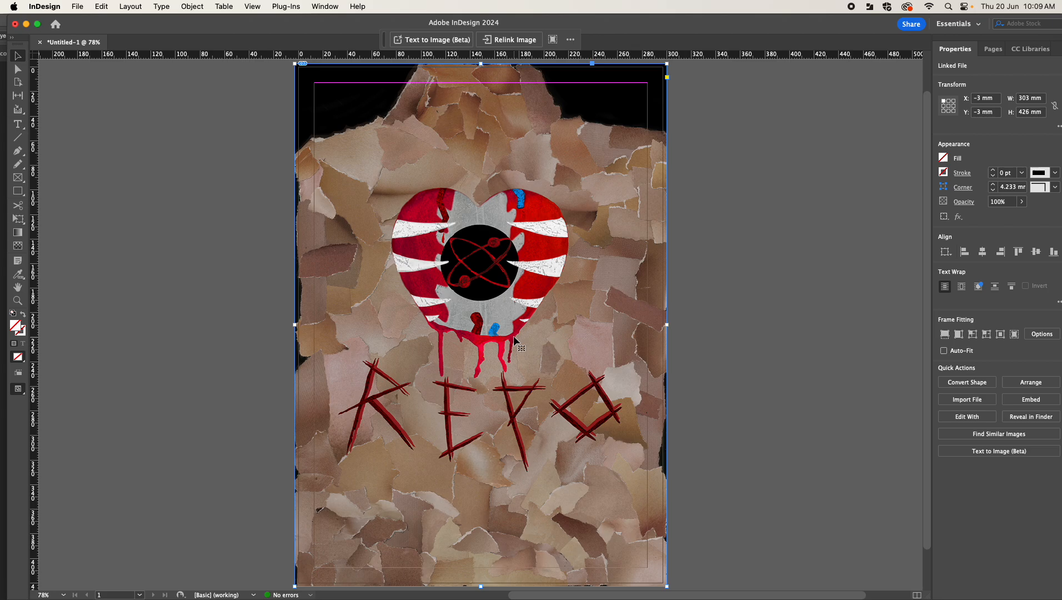
- Add a text frame below the REPO lettering containing the placeholder text sfgdhfgjk, and select that text
{"action": "left_click", "coordinate": [18, 125]}
{"action": "left_click_drag", "start_coordinate": [402, 510], "coordinate": [557, 543]}
{"action": "left_click", "coordinate": [419, 516]}
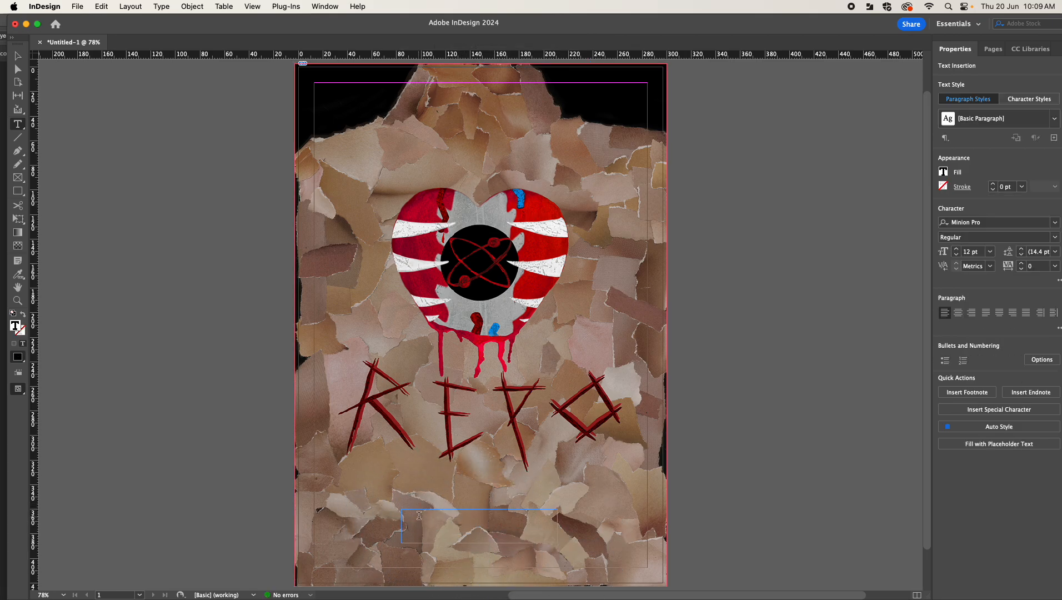
{"action": "type", "text": "sfgdhfgjk"}
{"action": "left_click", "coordinate": [420, 510]}
{"action": "double_click", "coordinate": [420, 510]}
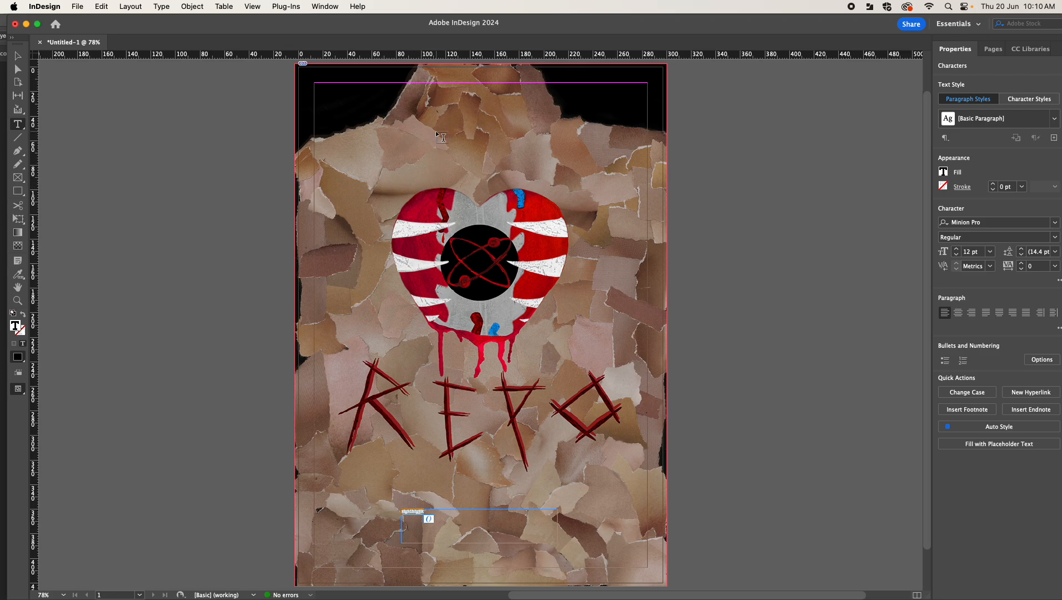
{"action": "left_click", "coordinate": [427, 511]}
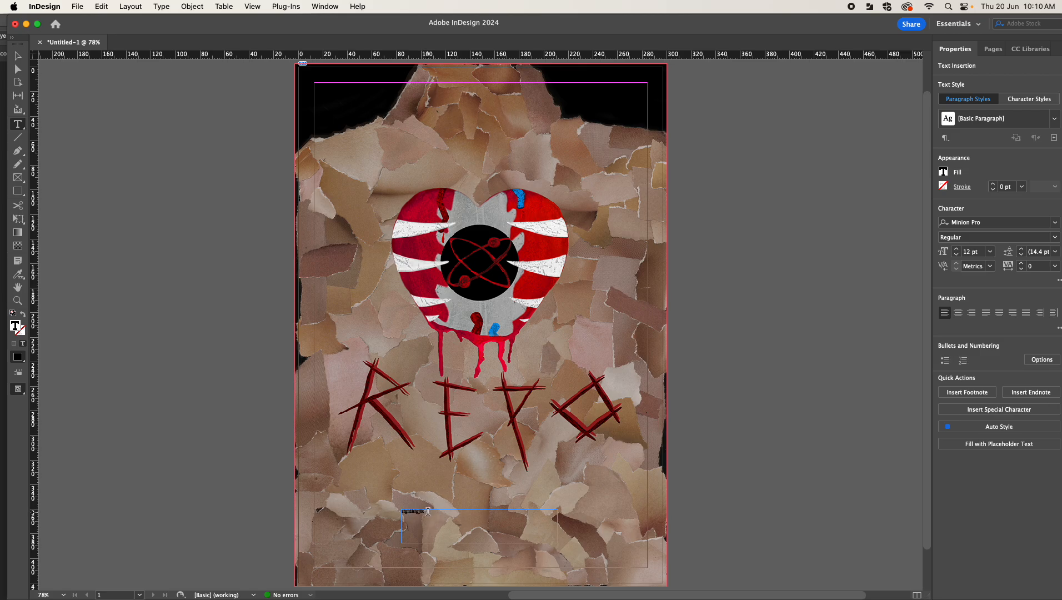
{"action": "double_click", "coordinate": [428, 512]}
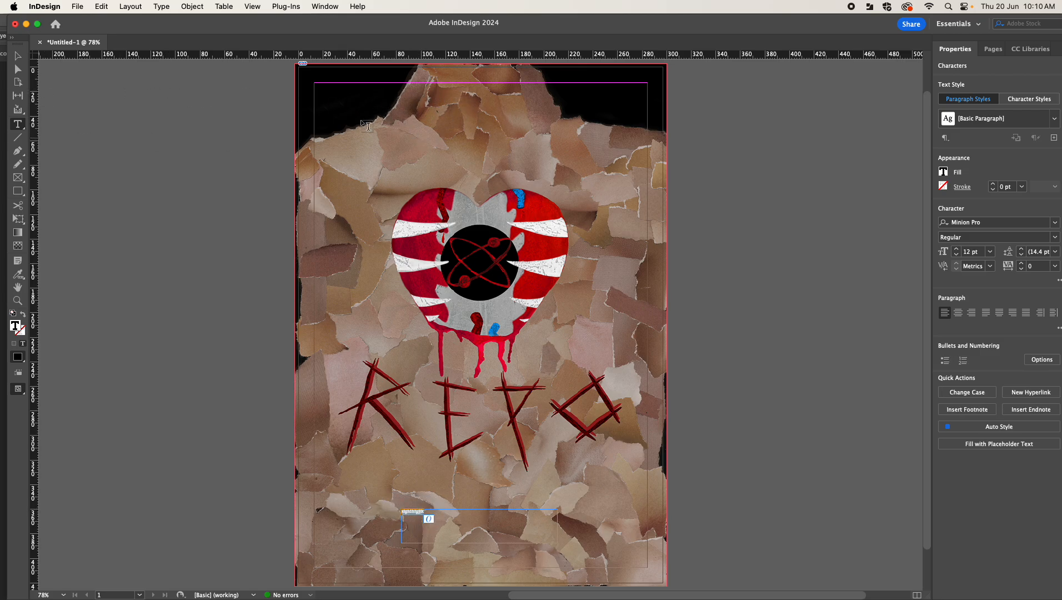
{"action": "left_click", "coordinate": [365, 84]}
{"action": "left_click_drag", "start_coordinate": [365, 84], "coordinate": [545, 139]}
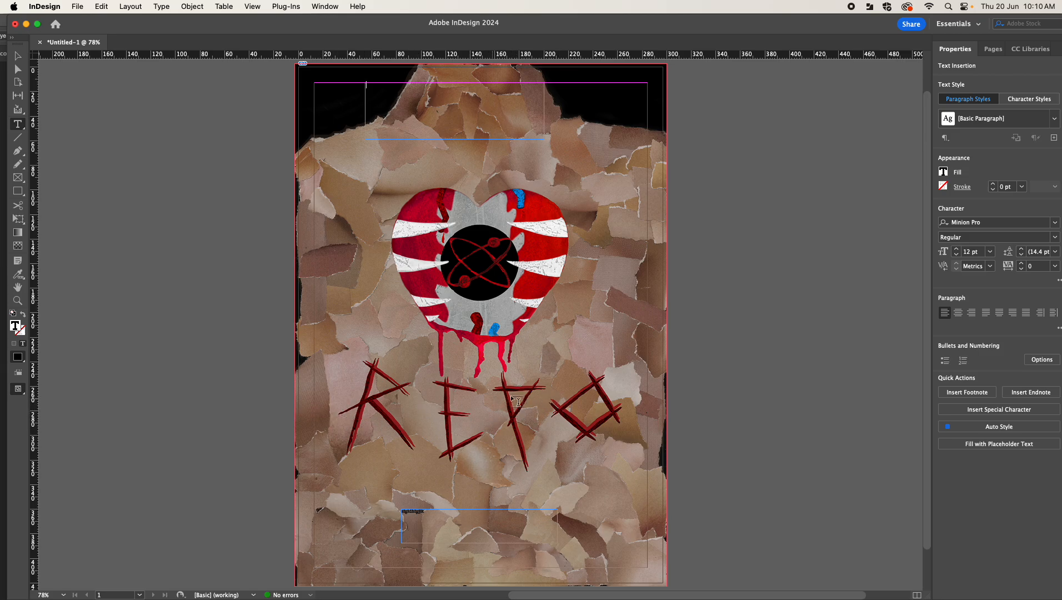
{"action": "key", "text": "Escape"}
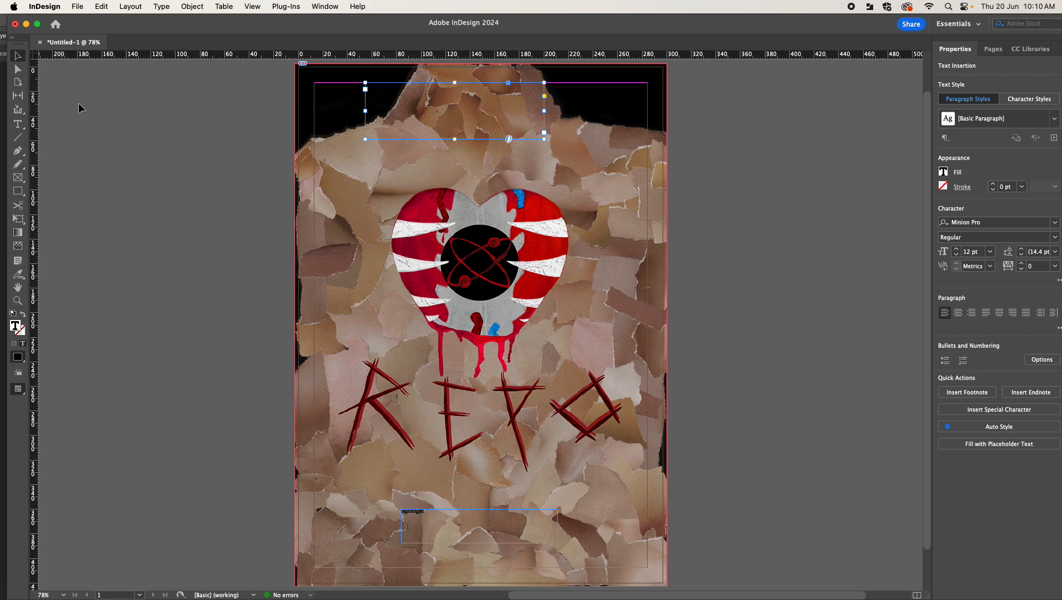
{"action": "left_click", "coordinate": [299, 171]}
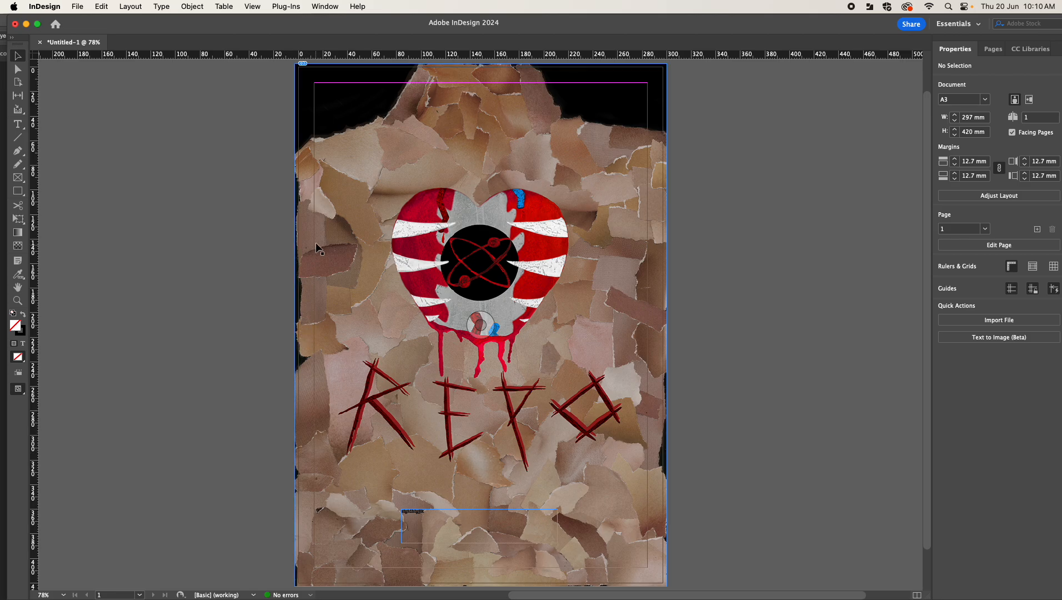
- Review the Package summary for font, link and colour-space problems, and close it without packaging
{"action": "left_click", "coordinate": [78, 7]}
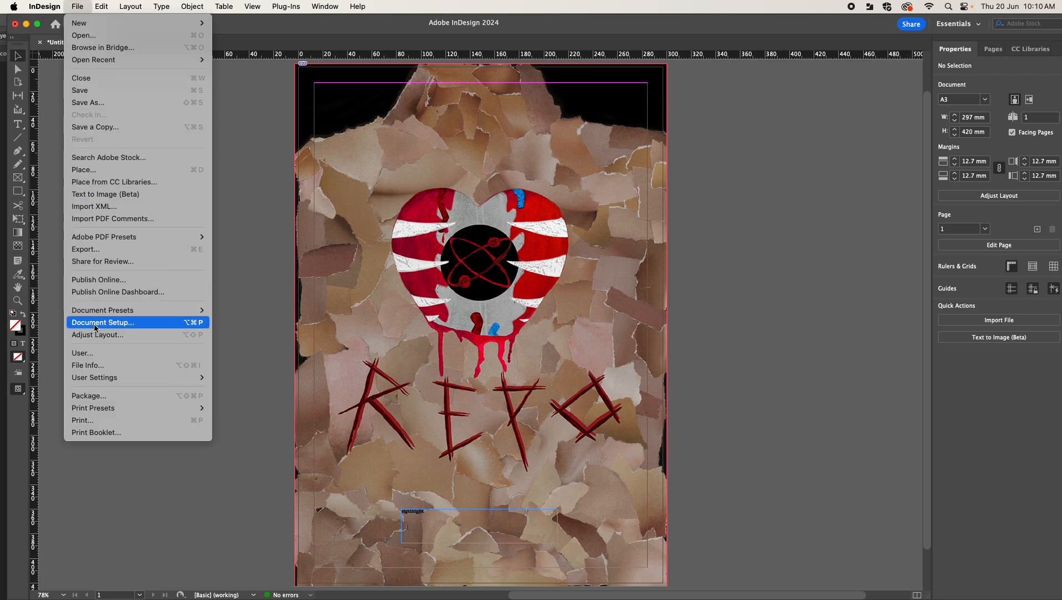
{"action": "left_click", "coordinate": [92, 399]}
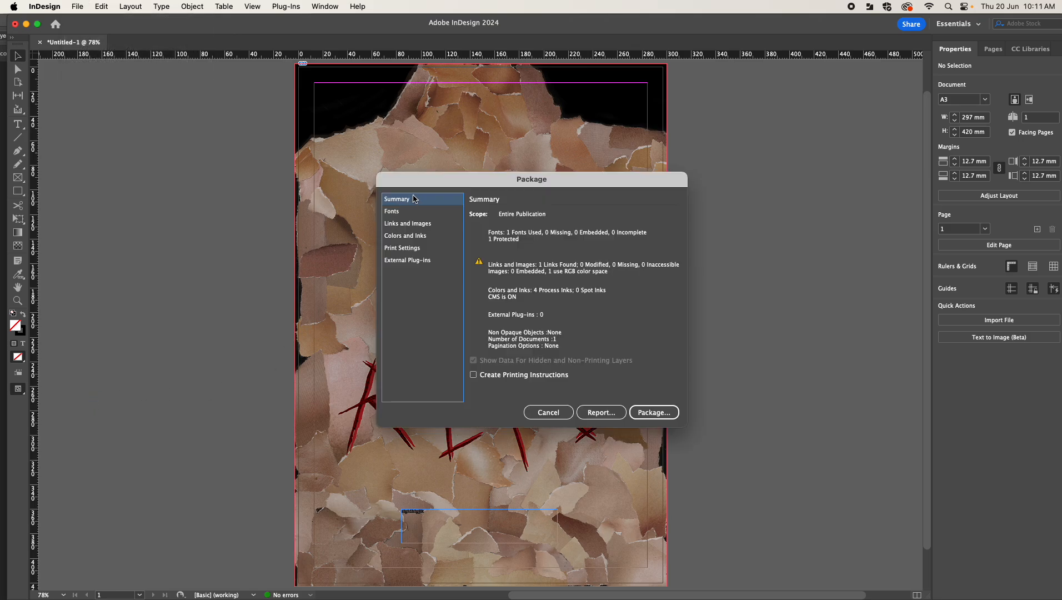
{"action": "left_click_drag", "start_coordinate": [419, 179], "coordinate": [361, 110]}
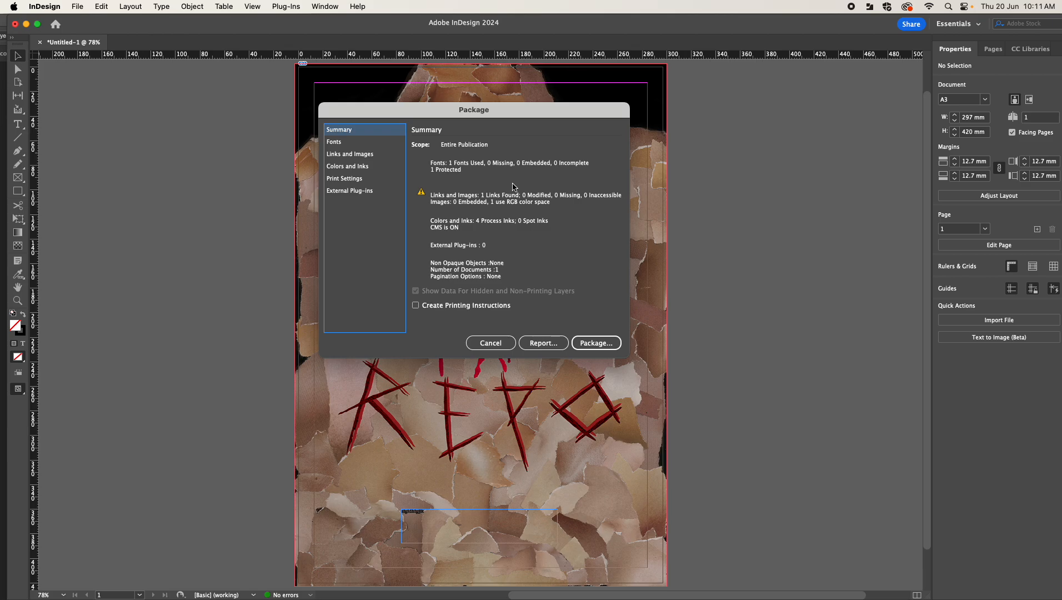
{"action": "left_click", "coordinate": [492, 343]}
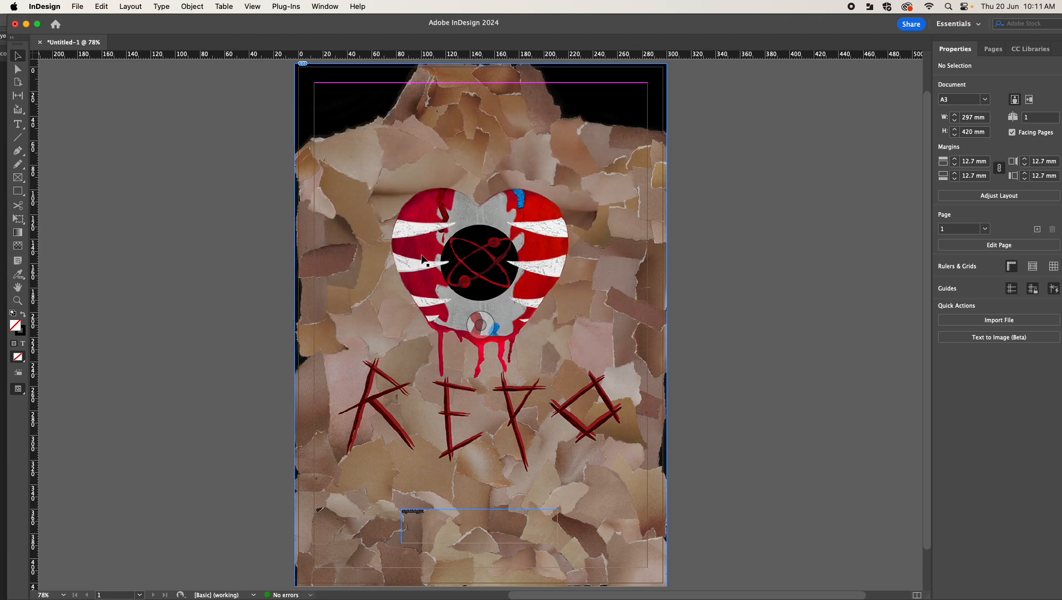
- Show the document's links and open the linked flat version.psd for editing in Adobe Photoshop 2024
{"action": "left_click", "coordinate": [324, 6]}
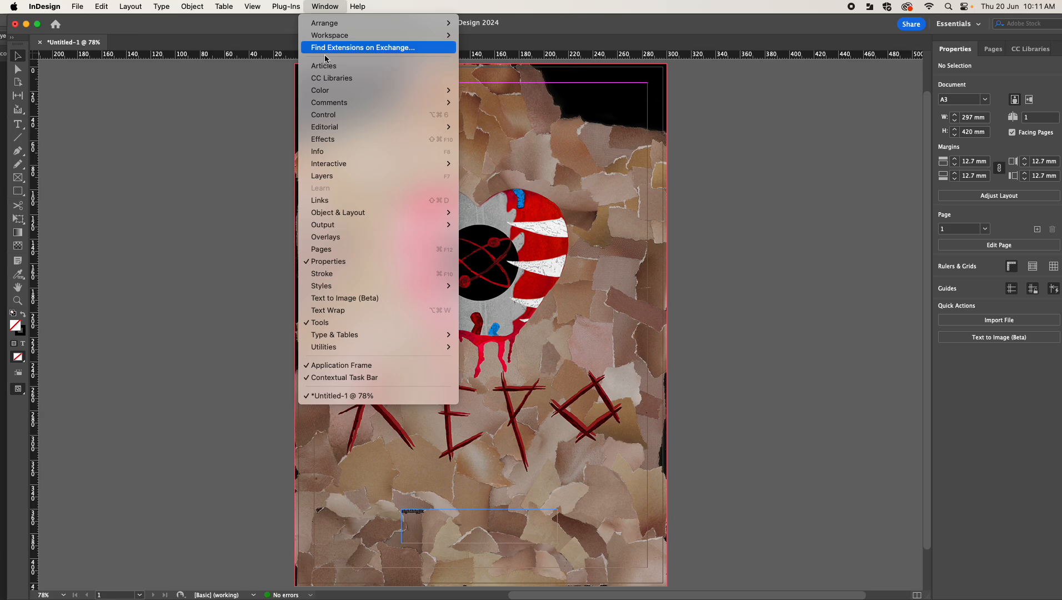
{"action": "left_click", "coordinate": [344, 201]}
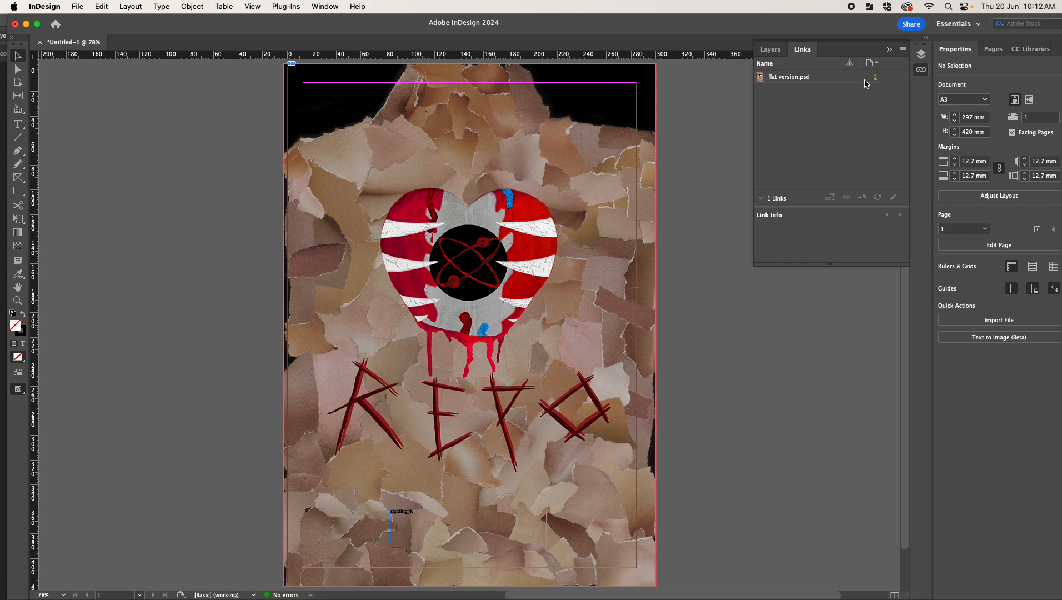
{"action": "left_click", "coordinate": [771, 81]}
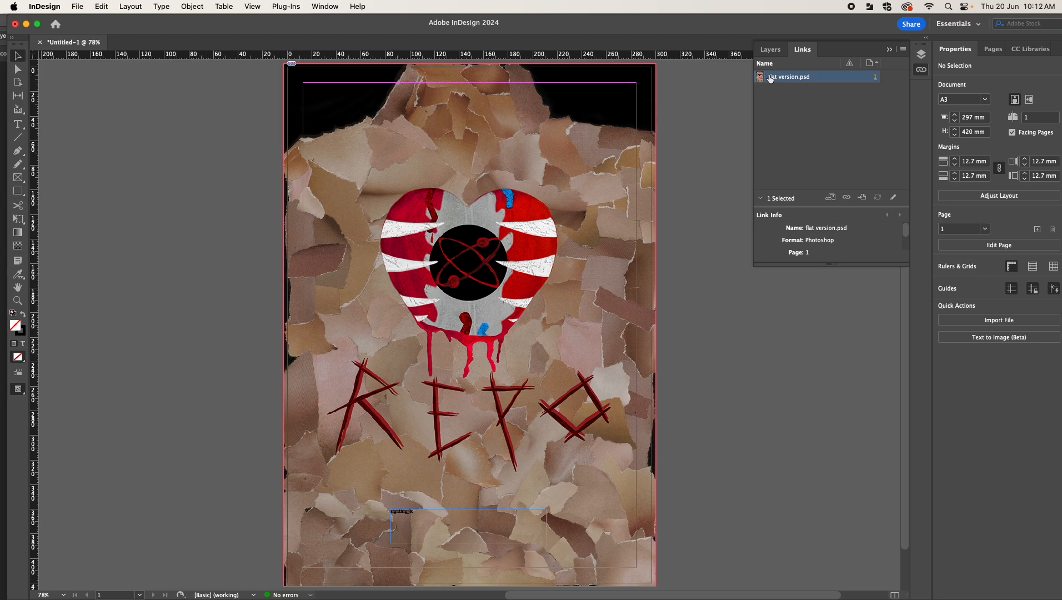
{"action": "left_click", "coordinate": [904, 51]}
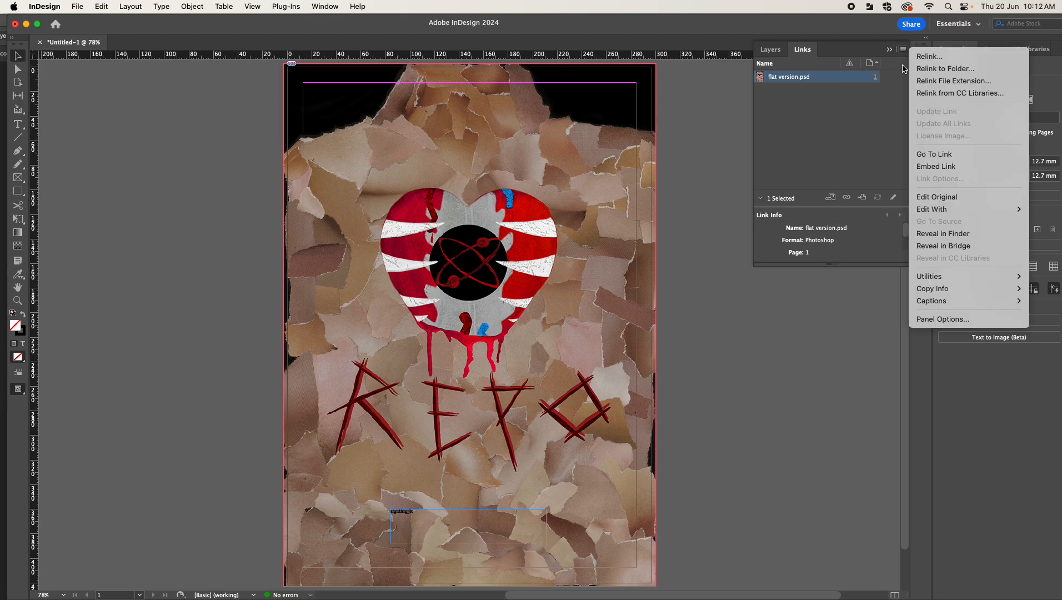
{"action": "mouse_move", "coordinate": [932, 209]}
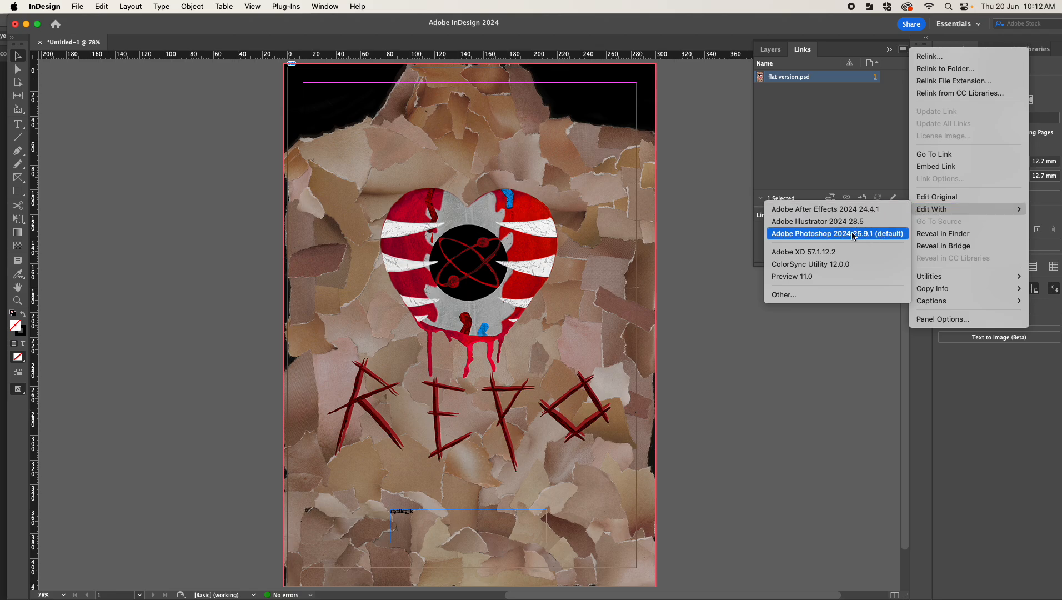
{"action": "left_click", "coordinate": [808, 234]}
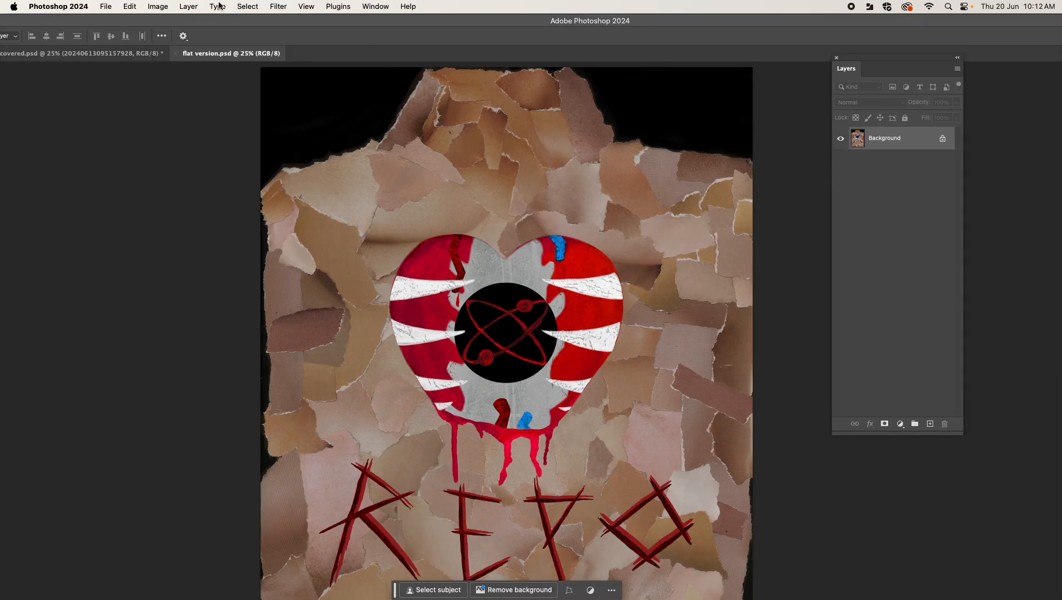
- Convert flat version.psd to CMYK Color, accepting the U.S. Web Coated (SWOP) v2 profile, and save the file
{"action": "left_click", "coordinate": [158, 6]}
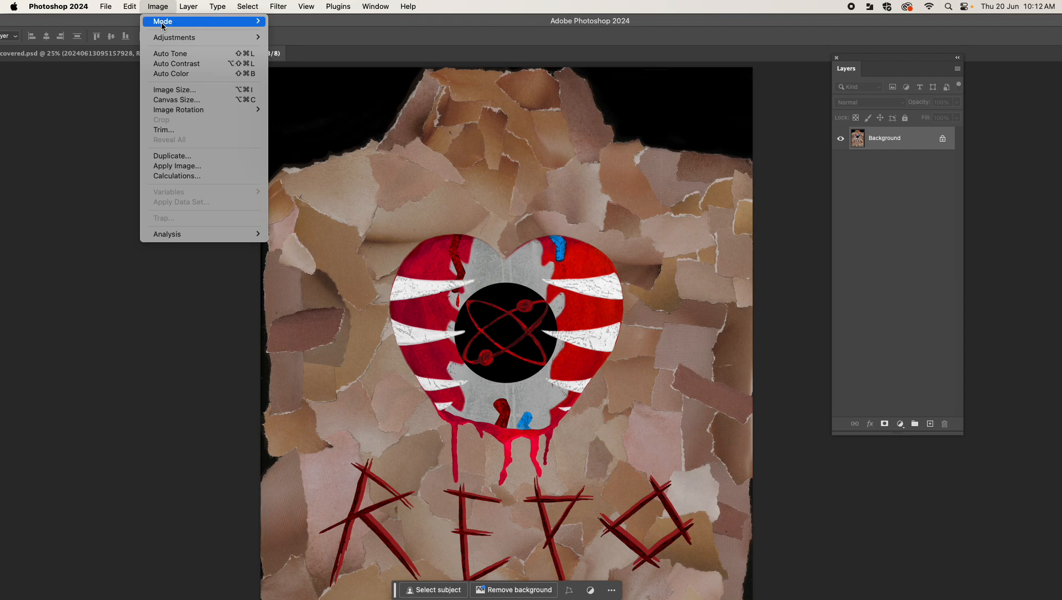
{"action": "mouse_move", "coordinate": [162, 22]}
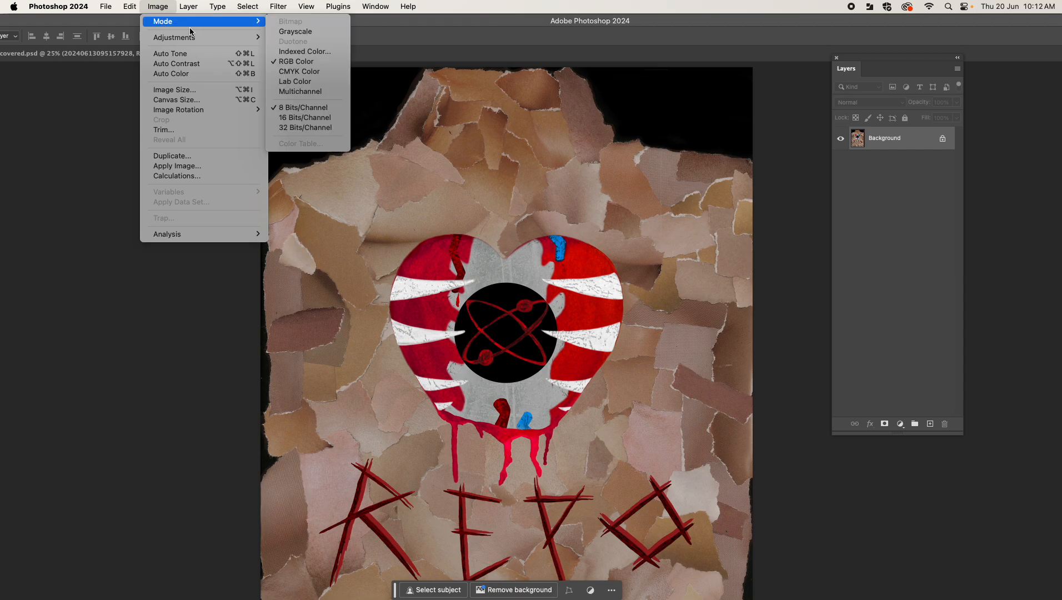
{"action": "left_click", "coordinate": [282, 76]}
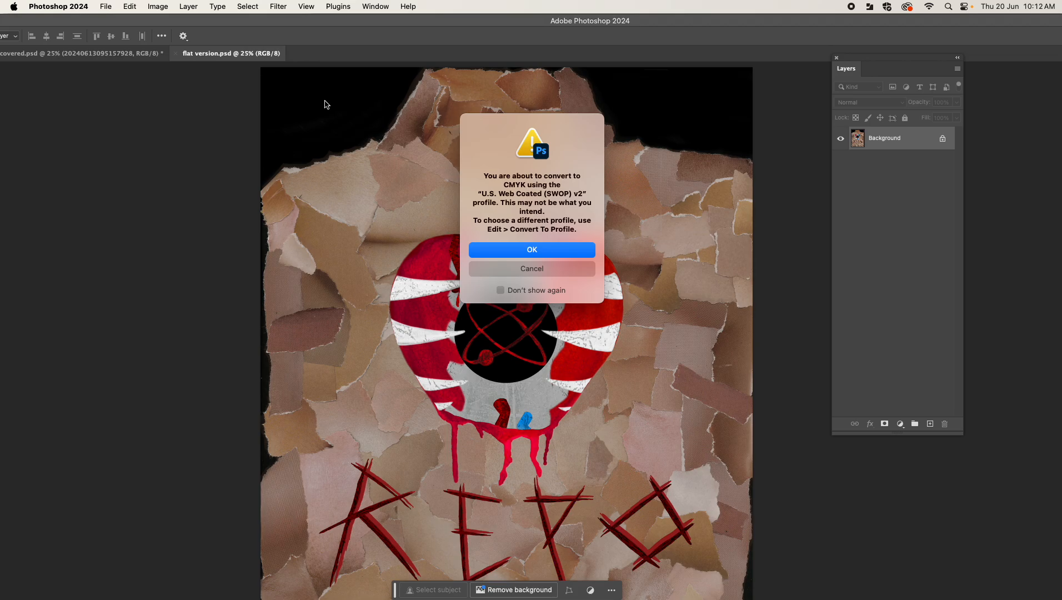
{"action": "left_click", "coordinate": [530, 250]}
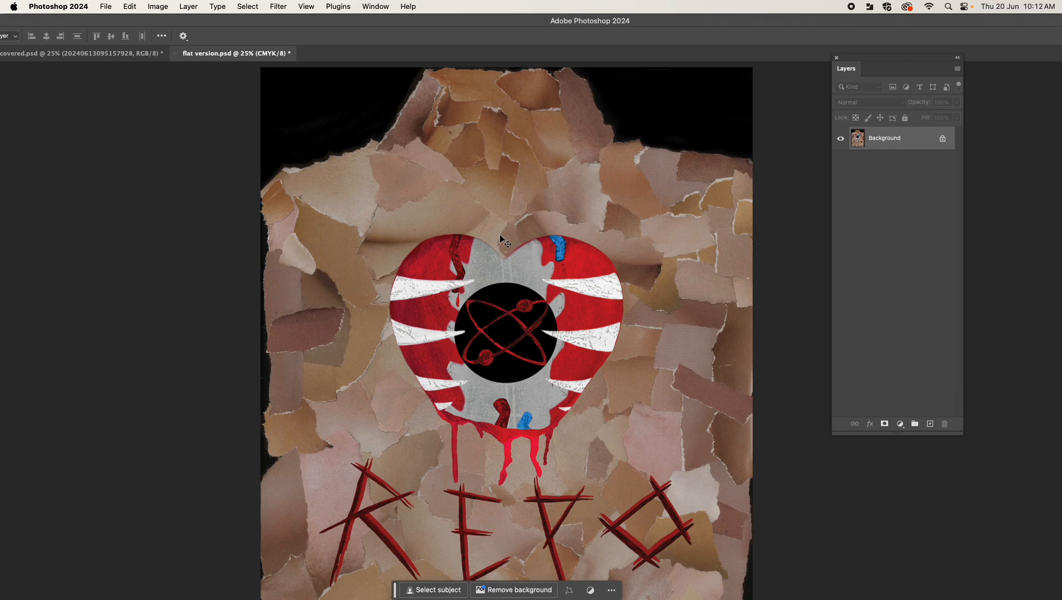
{"action": "left_click", "coordinate": [108, 6]}
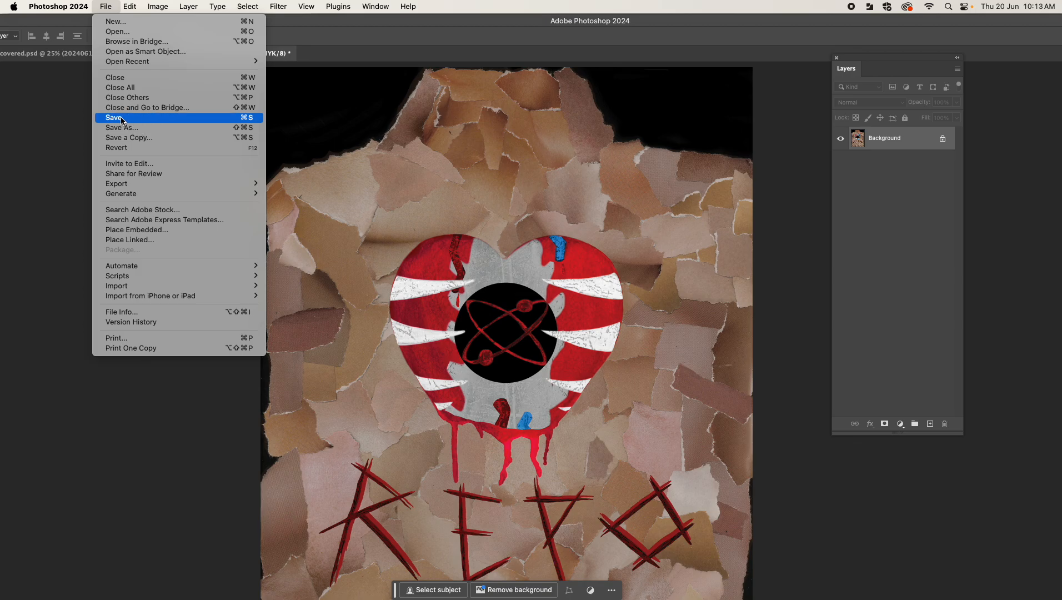
{"action": "left_click", "coordinate": [188, 118]}
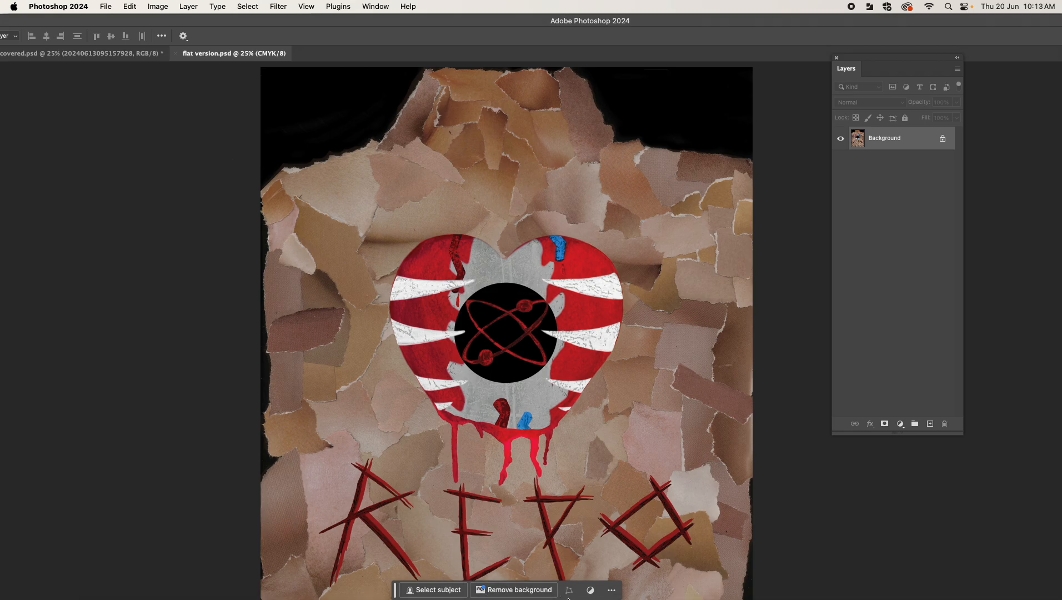
- Switch to Adobe InDesign 2024, start packaging the poster document, and review the package's summary and font details
{"action": "mouse_move", "coordinate": [644, 598]}
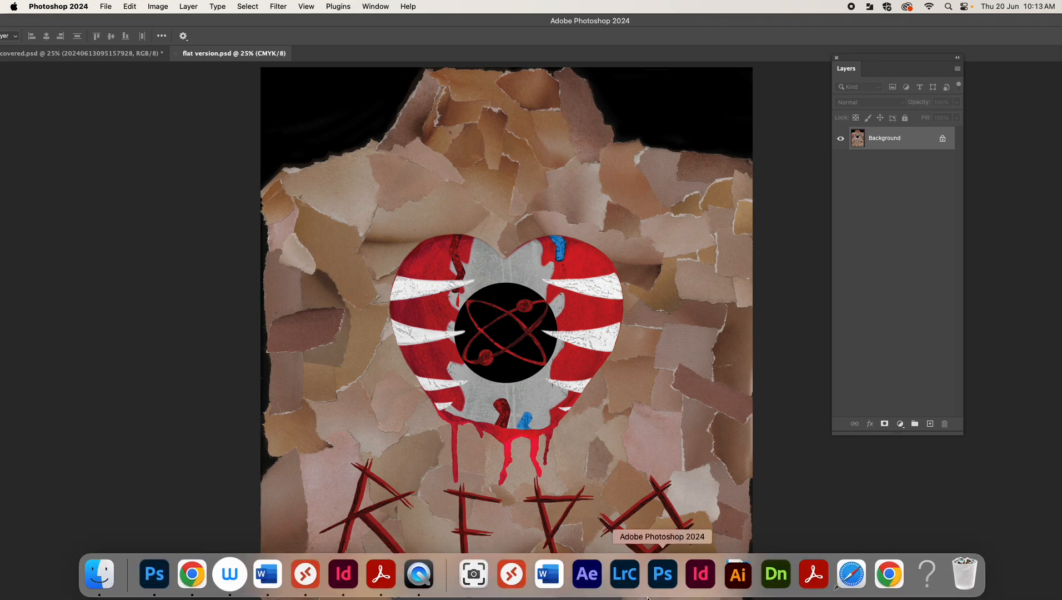
{"action": "left_click", "coordinate": [350, 578]}
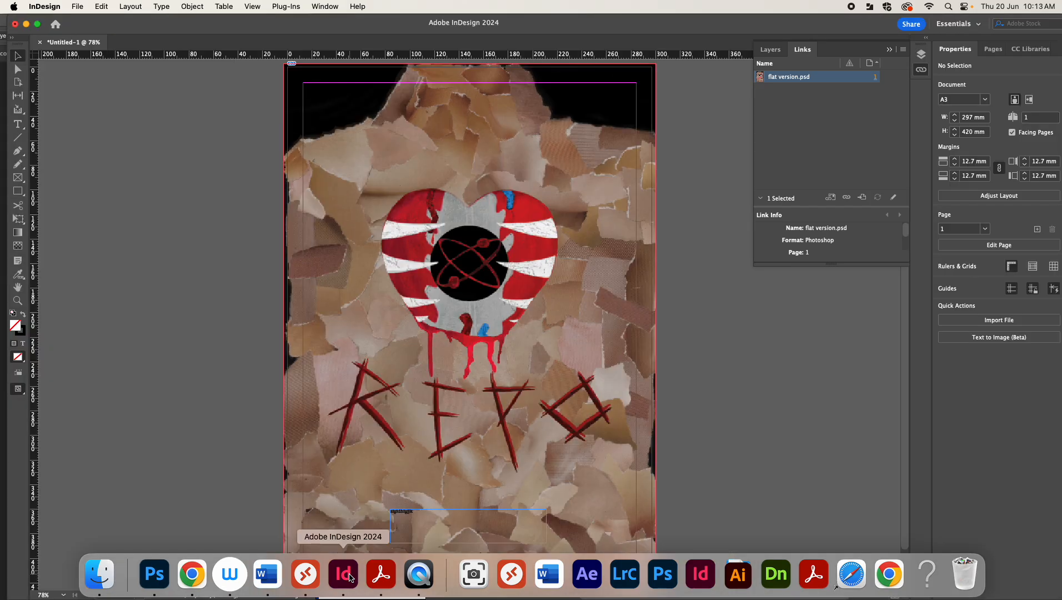
{"action": "left_click", "coordinate": [76, 7]}
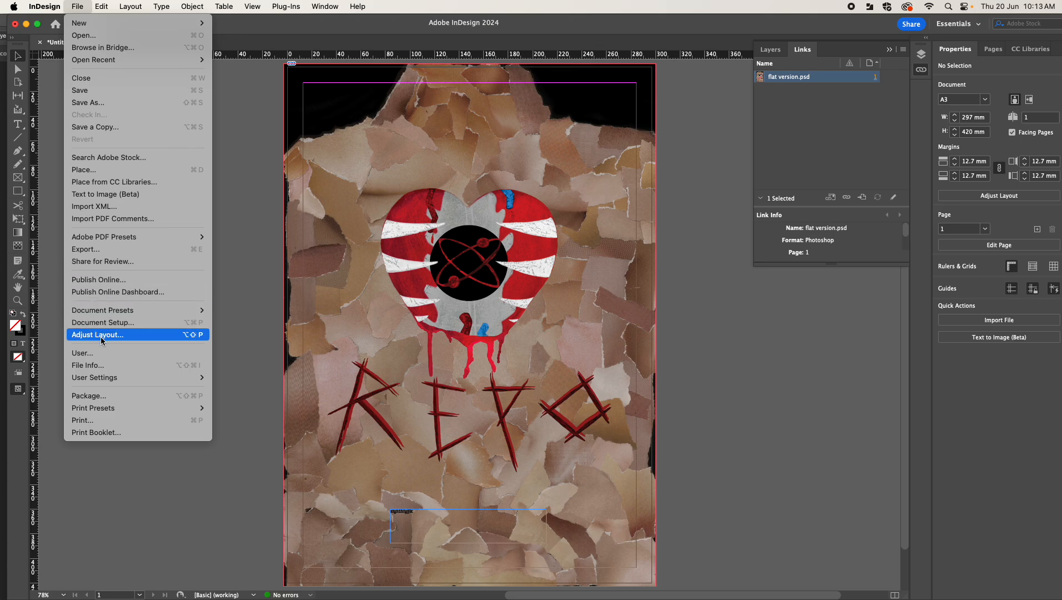
{"action": "left_click", "coordinate": [100, 401]}
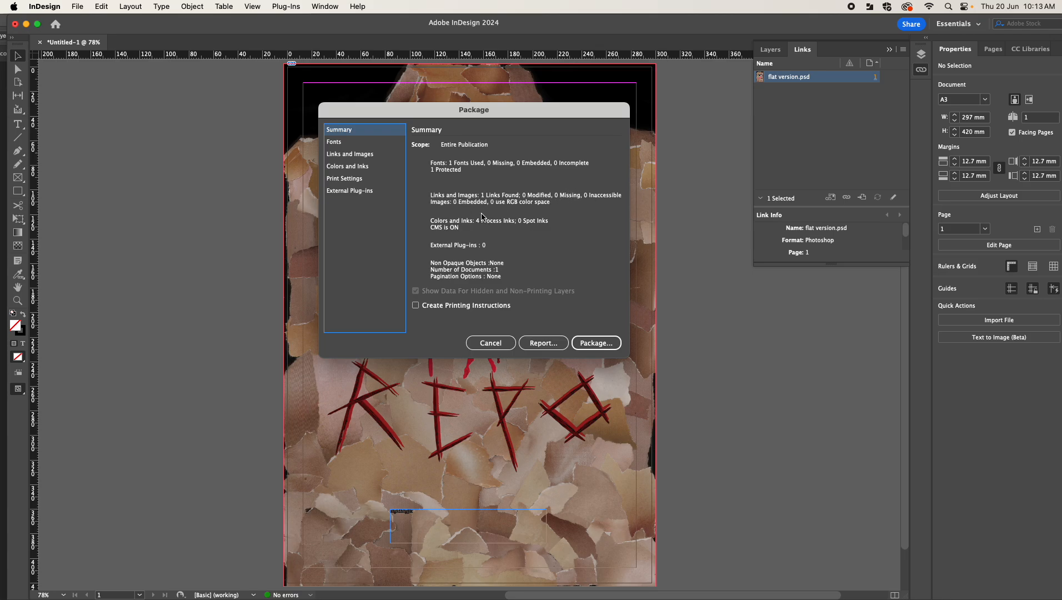
{"action": "left_click", "coordinate": [334, 143]}
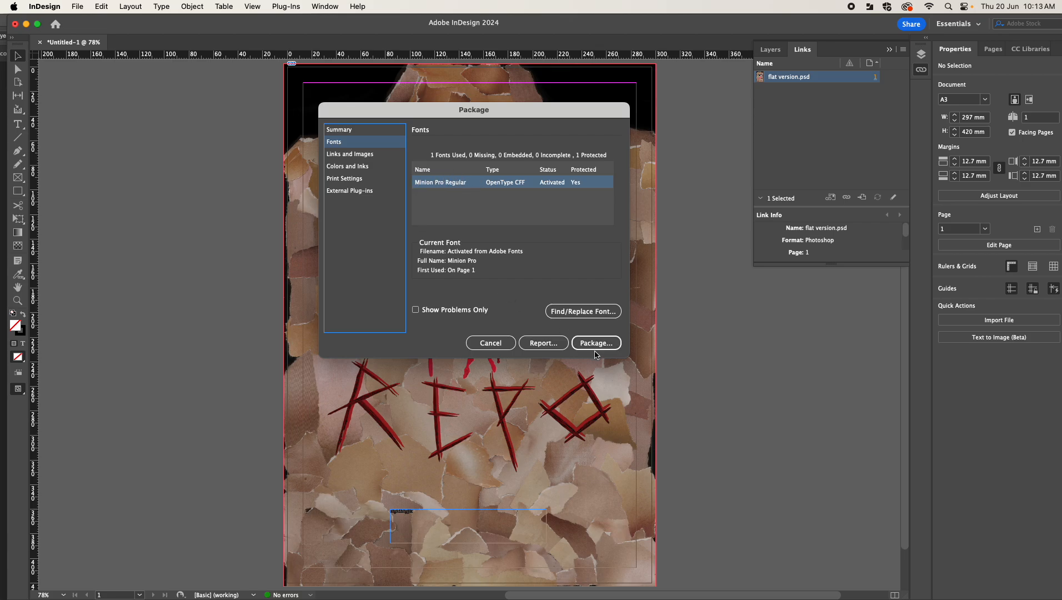
- Continue to packaging and save the publication in Documents as FINAL PACKAGED version
{"action": "left_click", "coordinate": [597, 344]}
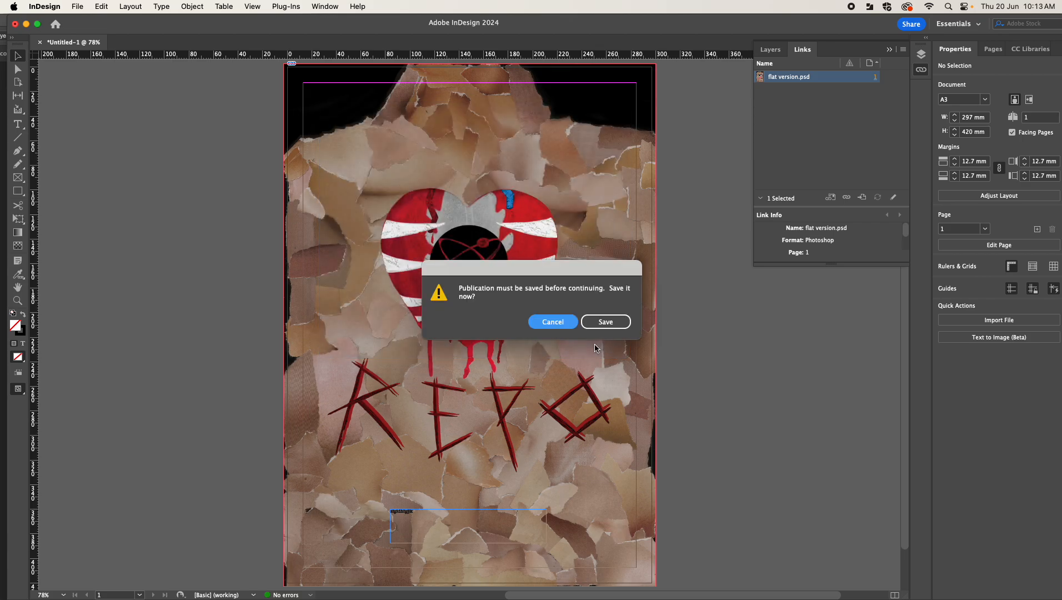
{"action": "left_click", "coordinate": [598, 322]}
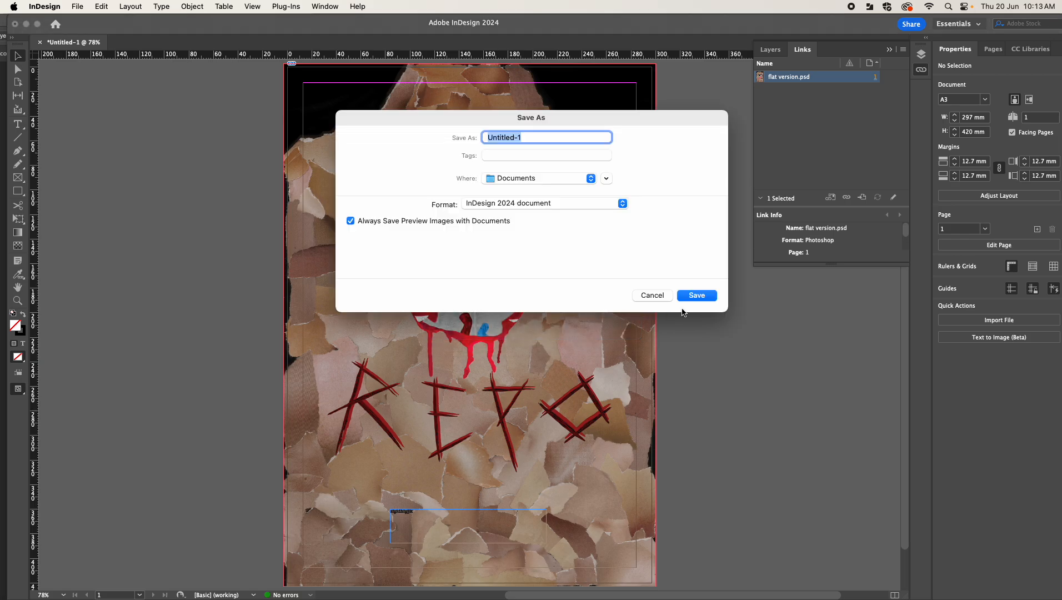
{"action": "left_click", "coordinate": [528, 137]}
{"action": "left_click_drag", "start_coordinate": [528, 138], "coordinate": [486, 136]}
{"action": "key", "text": "BackSpace"}
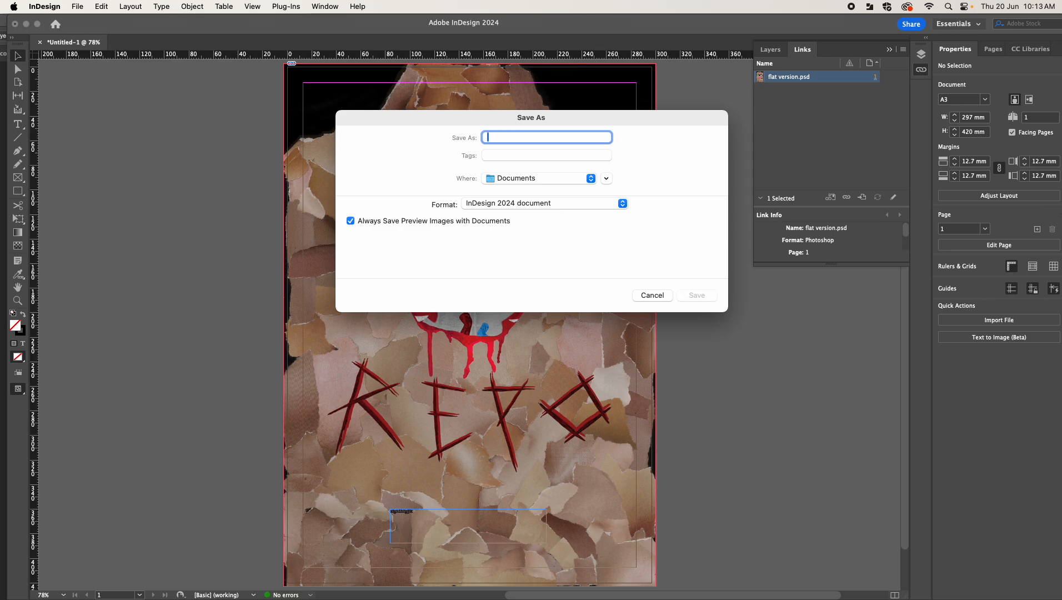
{"action": "type", "text": "FINAL P"}
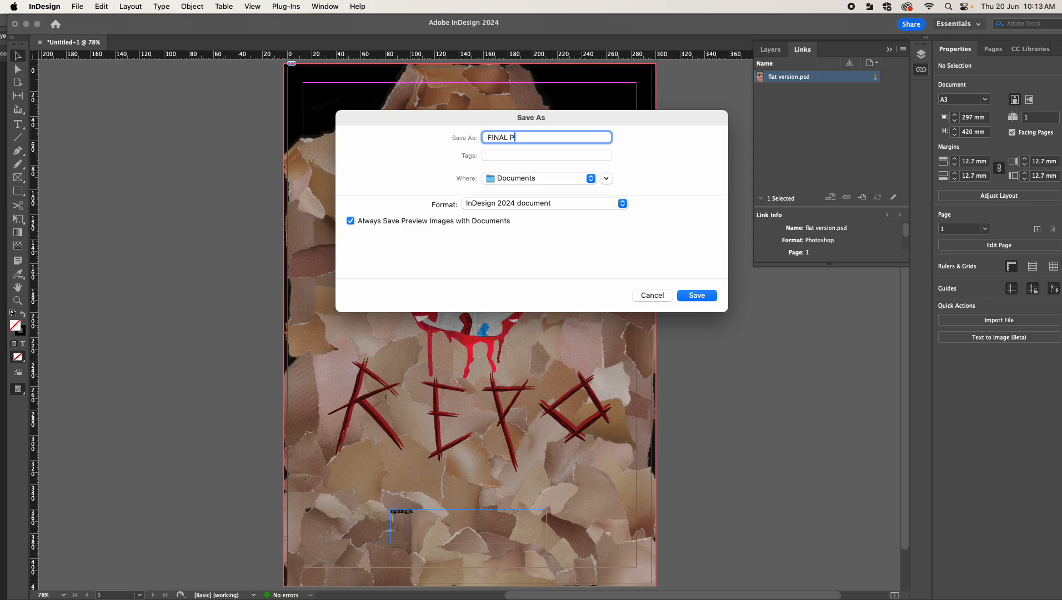
{"action": "type", "text": "ACKAGED version"}
{"action": "left_click", "coordinate": [699, 297]}
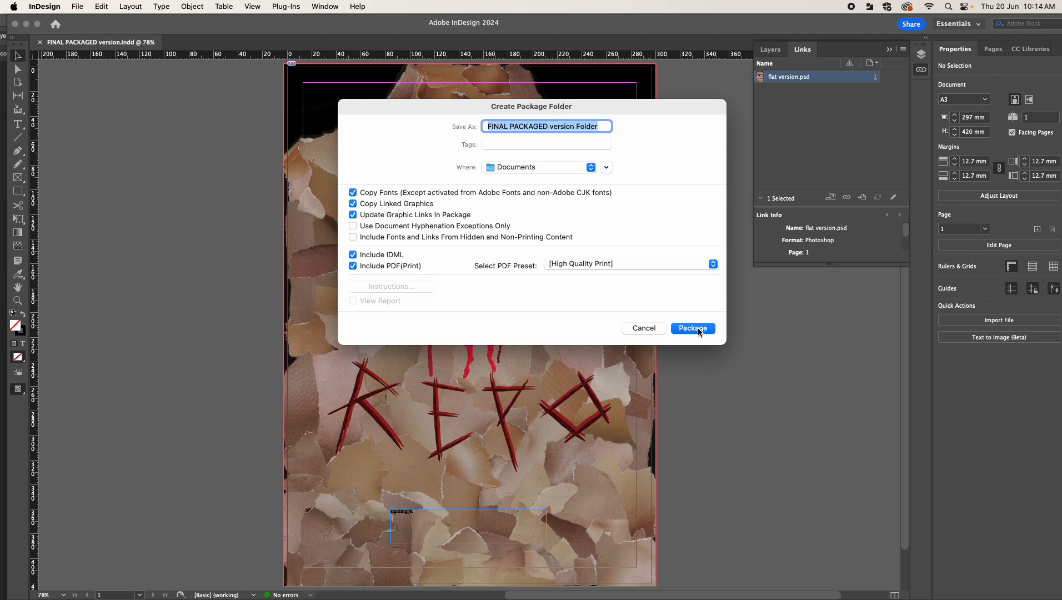
- Create the package folder in Documents with the [Press Quality] PDF preset, accepting the font licensing notice
{"action": "left_click", "coordinate": [604, 264]}
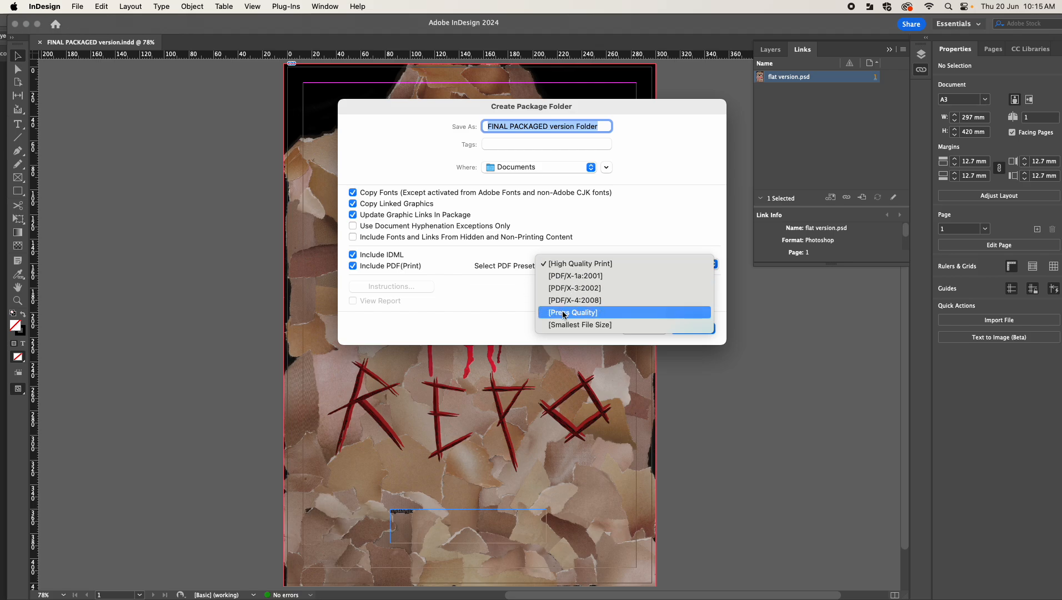
{"action": "left_click", "coordinate": [564, 314]}
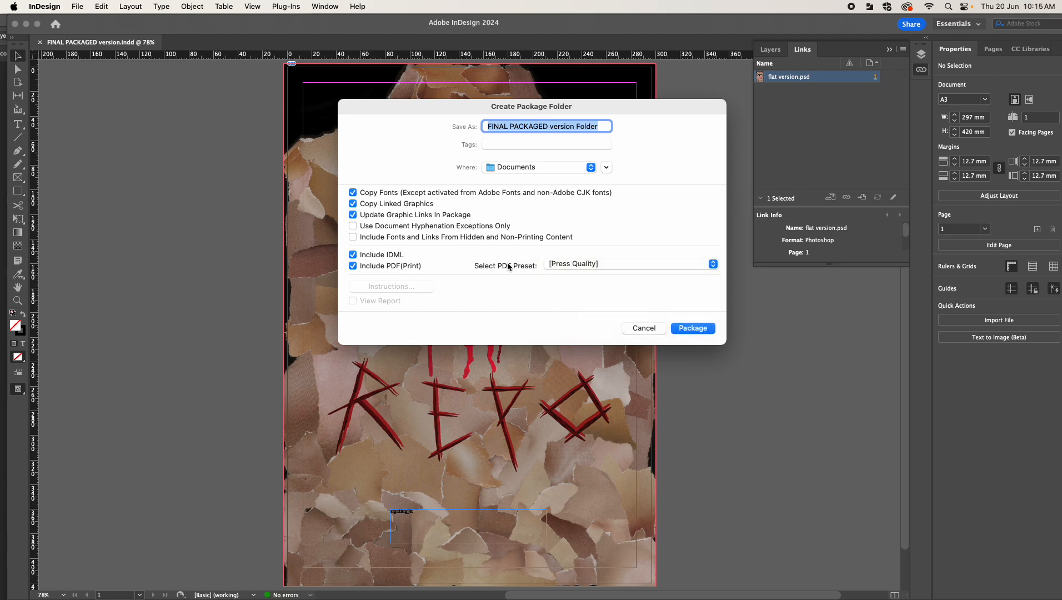
{"action": "left_click", "coordinate": [695, 329]}
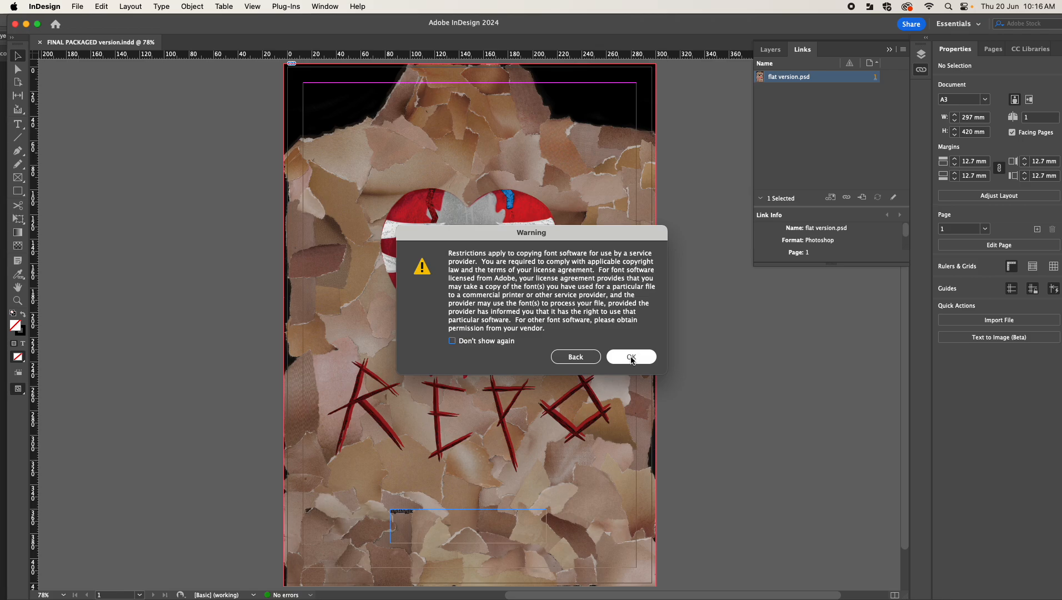
{"action": "left_click", "coordinate": [632, 357]}
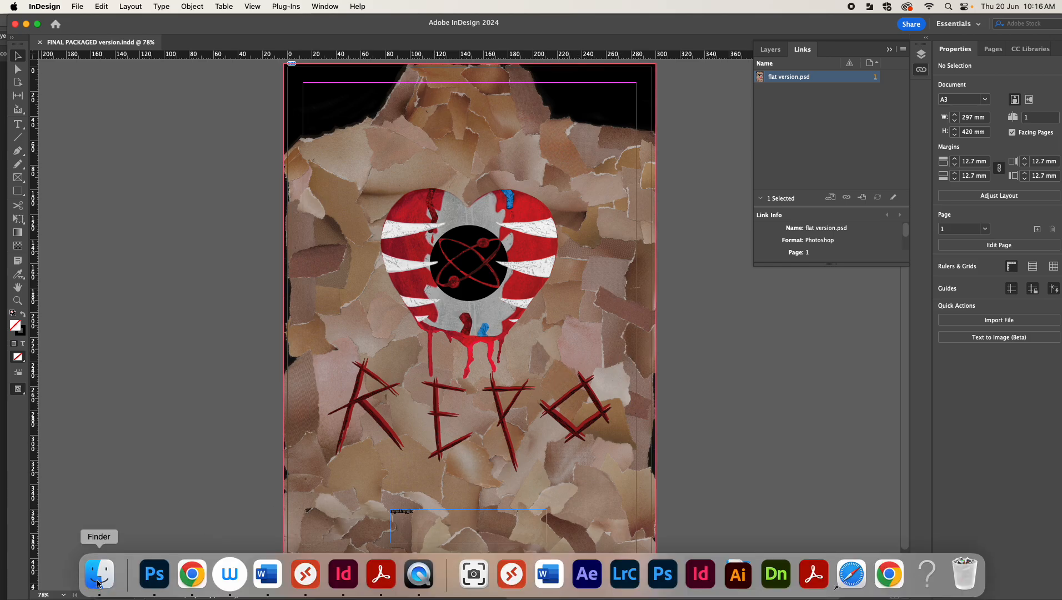
- In Finder, inspect the contents of FINAL PACKAGED version Folder in Documents, including its Links subfolder
{"action": "left_click", "coordinate": [100, 581]}
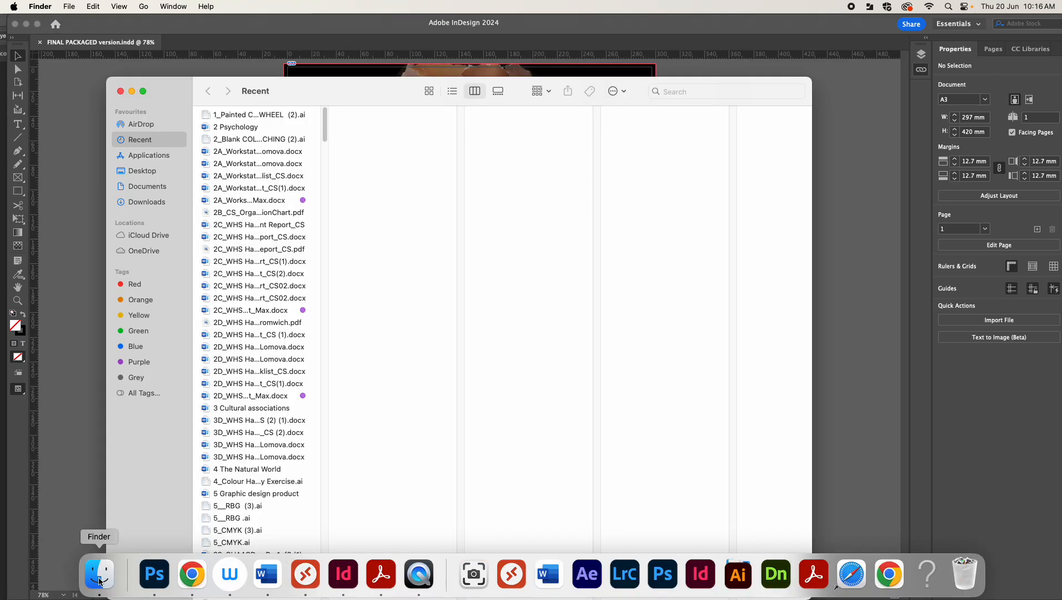
{"action": "left_click", "coordinate": [140, 187]}
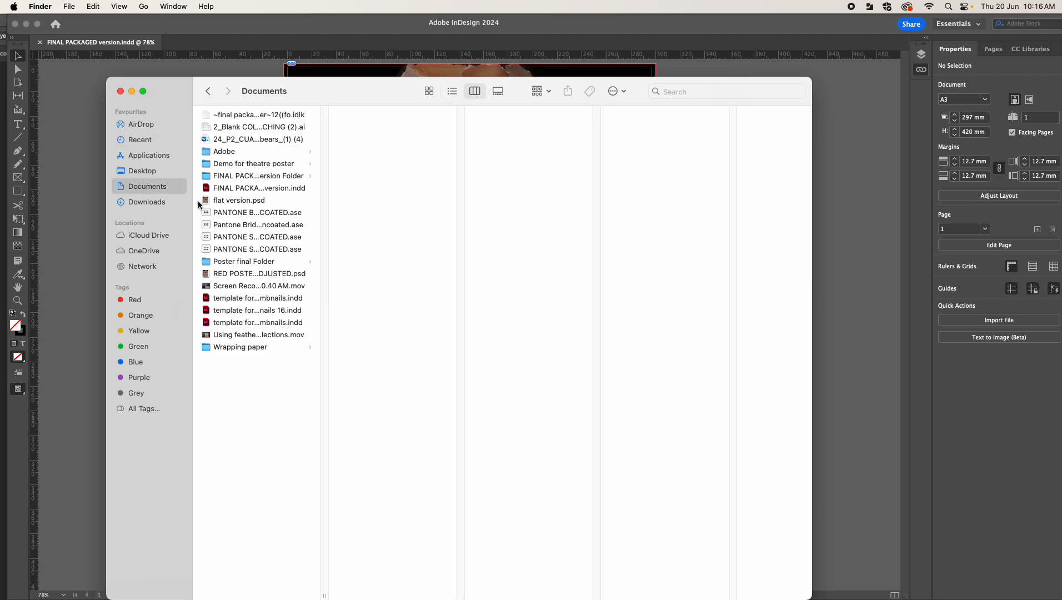
{"action": "left_click", "coordinate": [211, 176]}
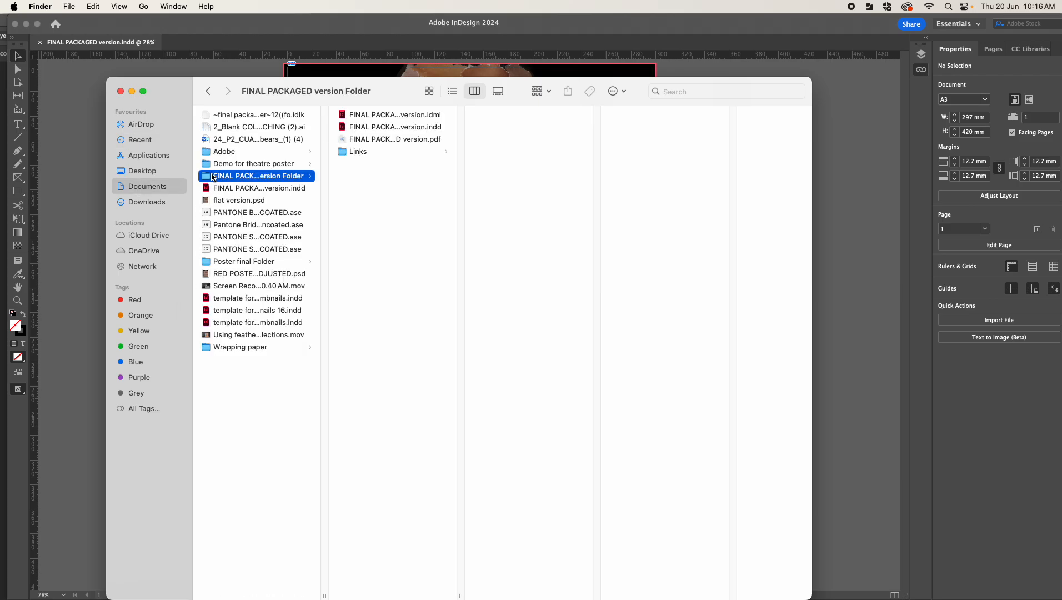
{"action": "left_click", "coordinate": [345, 152]}
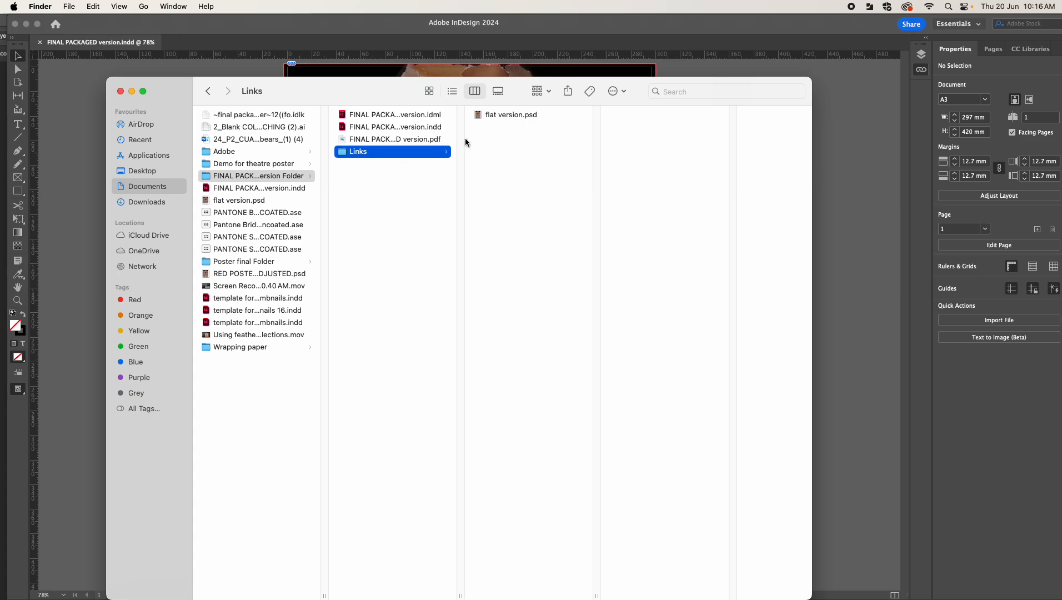
{"action": "left_click", "coordinate": [483, 118]}
{"action": "left_click", "coordinate": [344, 154]}
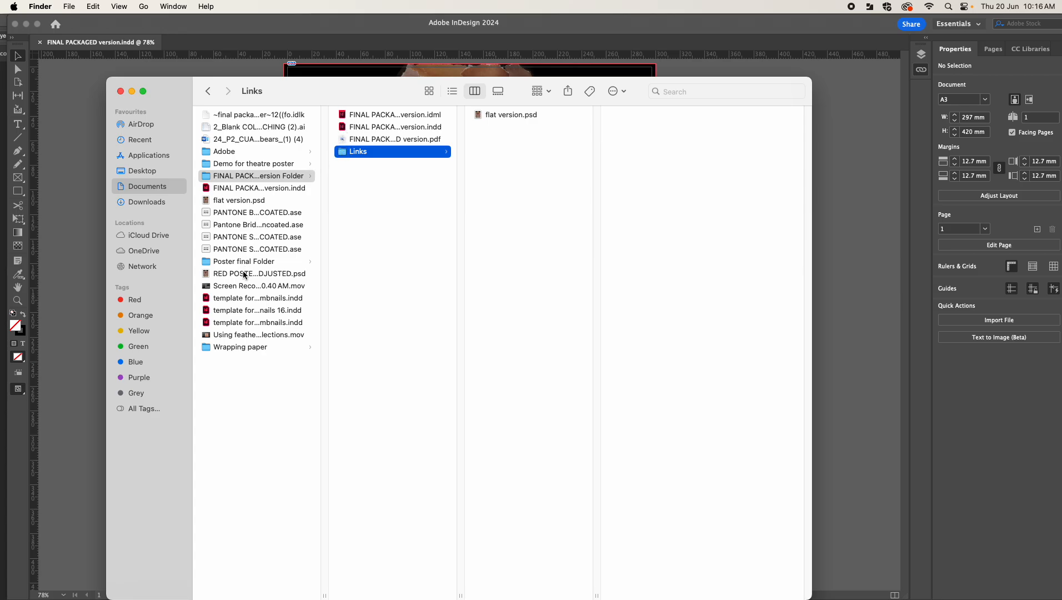
- Inspect the Links subfolder of Poster final Folder, previewing stc logo 4.psd and RED POSTER ADJUSTED.psd
{"action": "left_click", "coordinate": [222, 262]}
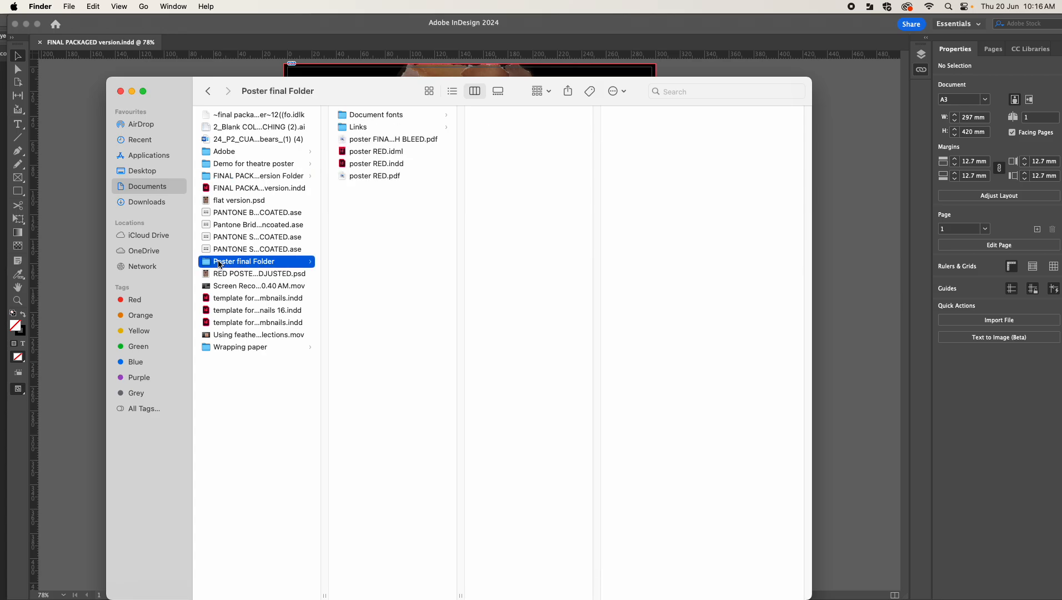
{"action": "left_click", "coordinate": [352, 128]}
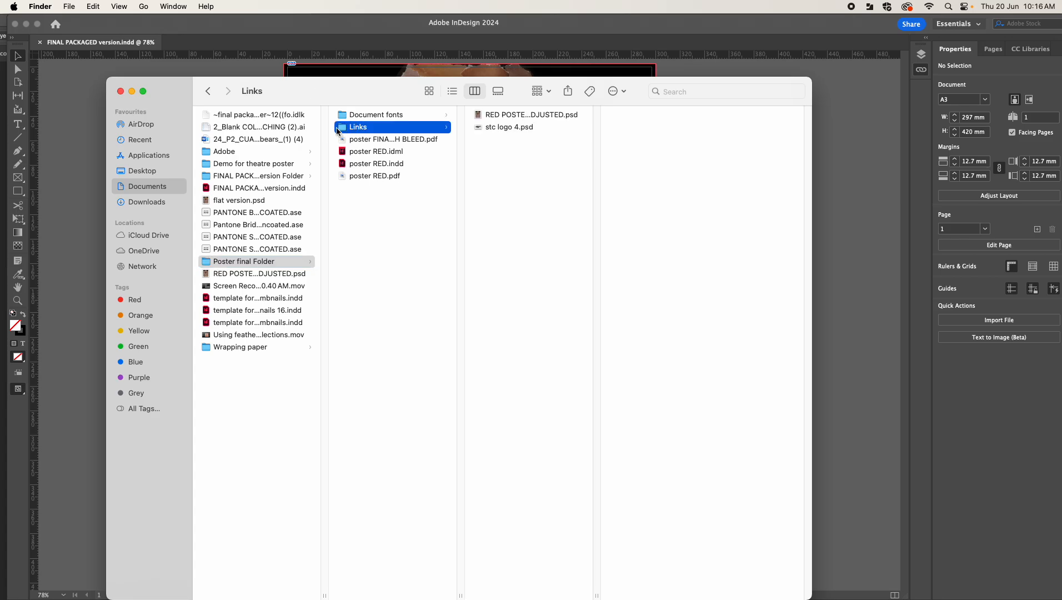
{"action": "left_click", "coordinate": [496, 130]}
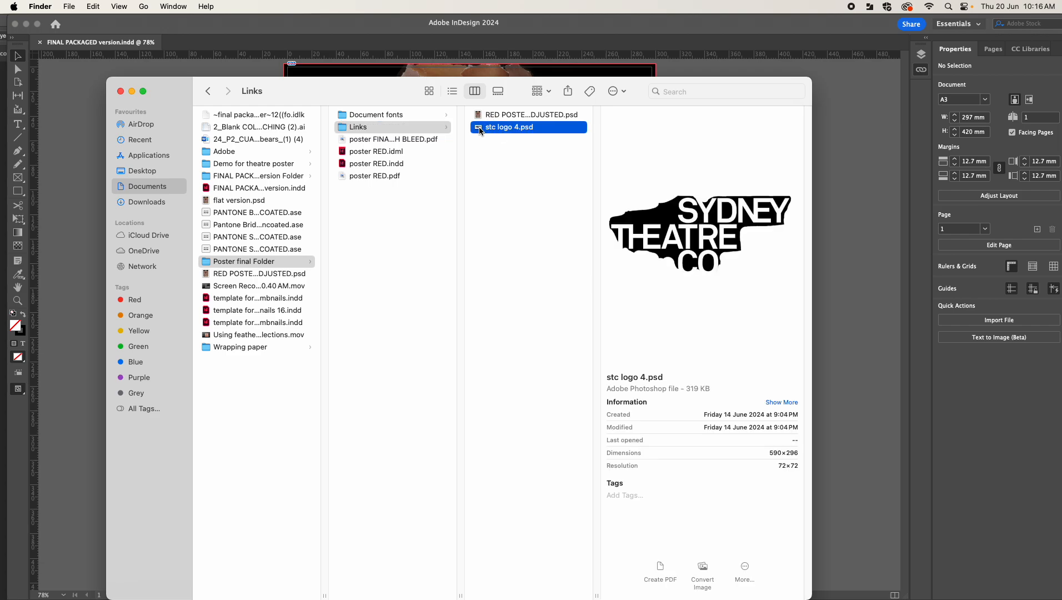
{"action": "left_click", "coordinate": [481, 117]}
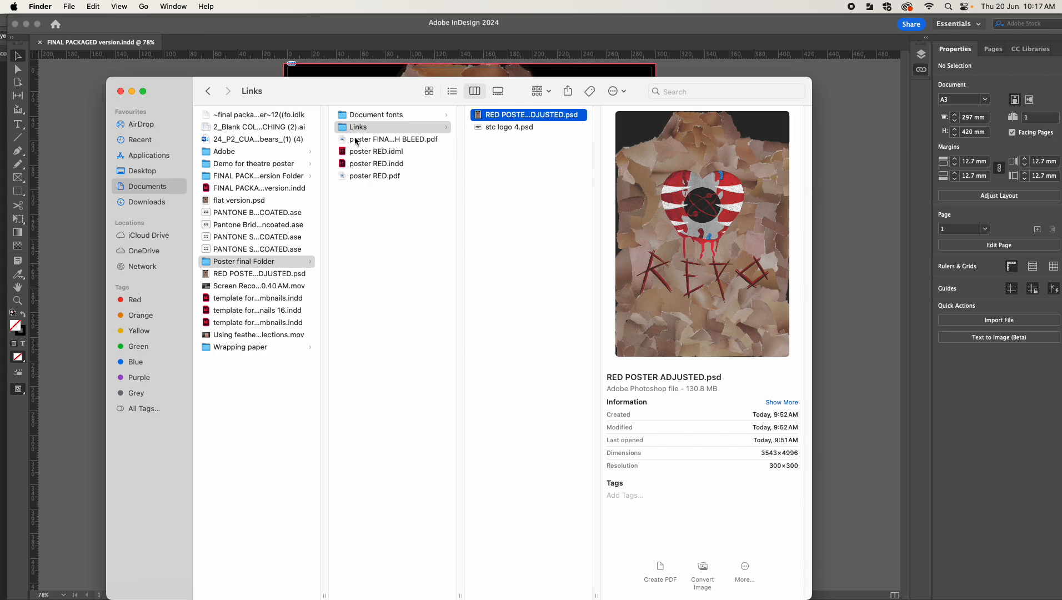
- Examine each font file in the Document fonts subfolder of Poster final Folder, and return to its Links subfolder
{"action": "left_click", "coordinate": [356, 116]}
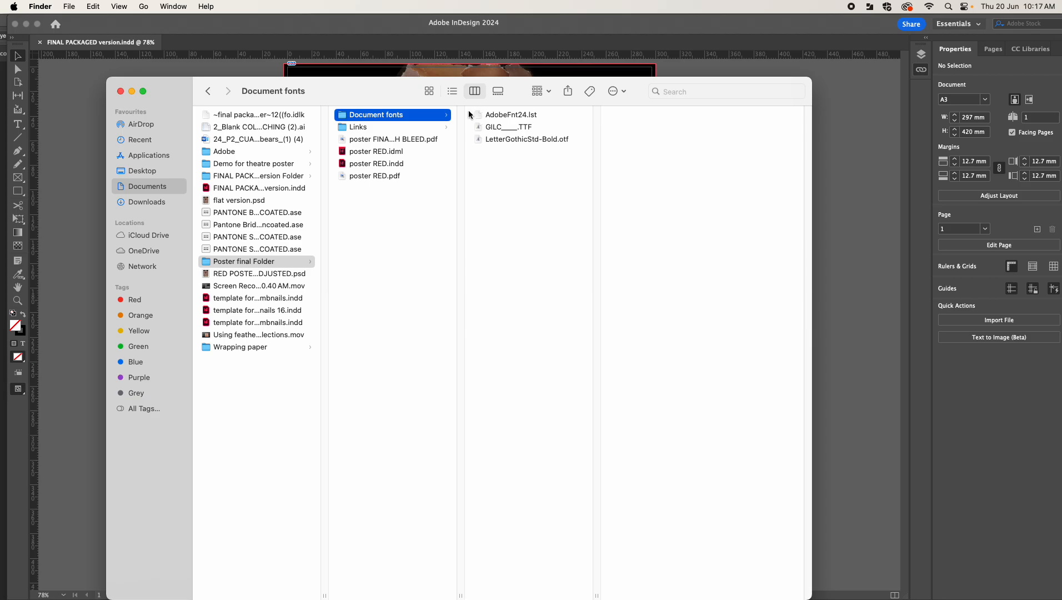
{"action": "left_click", "coordinate": [531, 117]}
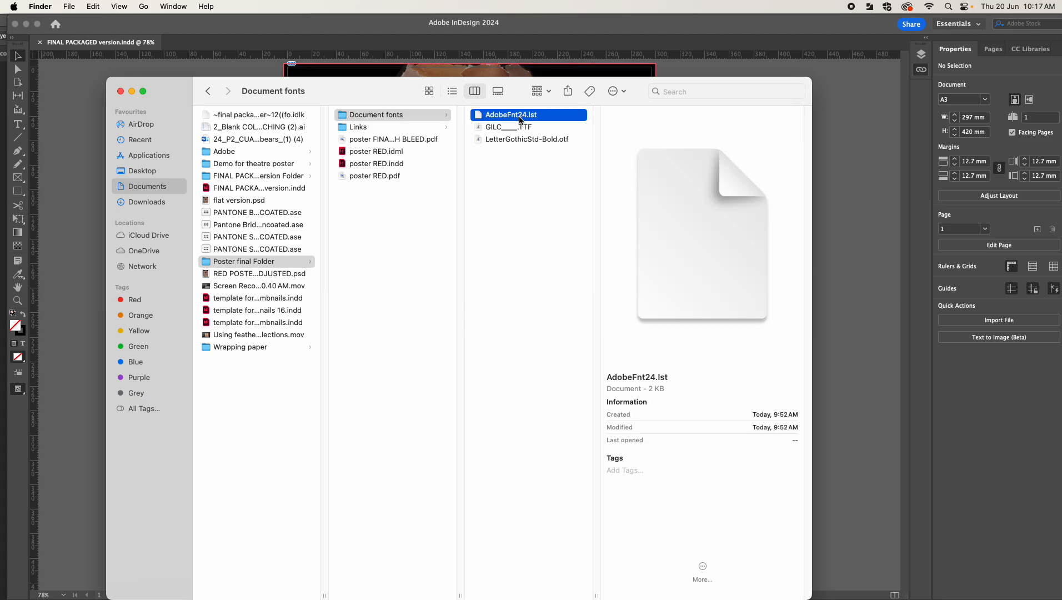
{"action": "left_click", "coordinate": [518, 129]}
{"action": "left_click", "coordinate": [518, 141]}
{"action": "left_click", "coordinate": [503, 116]}
{"action": "left_click", "coordinate": [368, 127]}
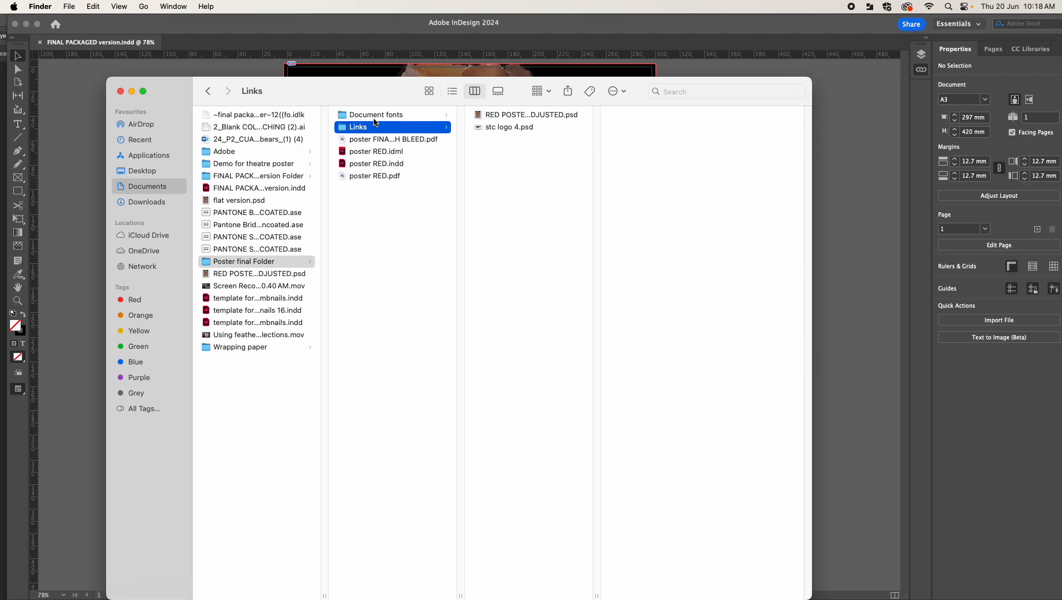
{"action": "key", "text": "Up"}
{"action": "key", "text": "Down"}
{"action": "left_click", "coordinate": [356, 177]}
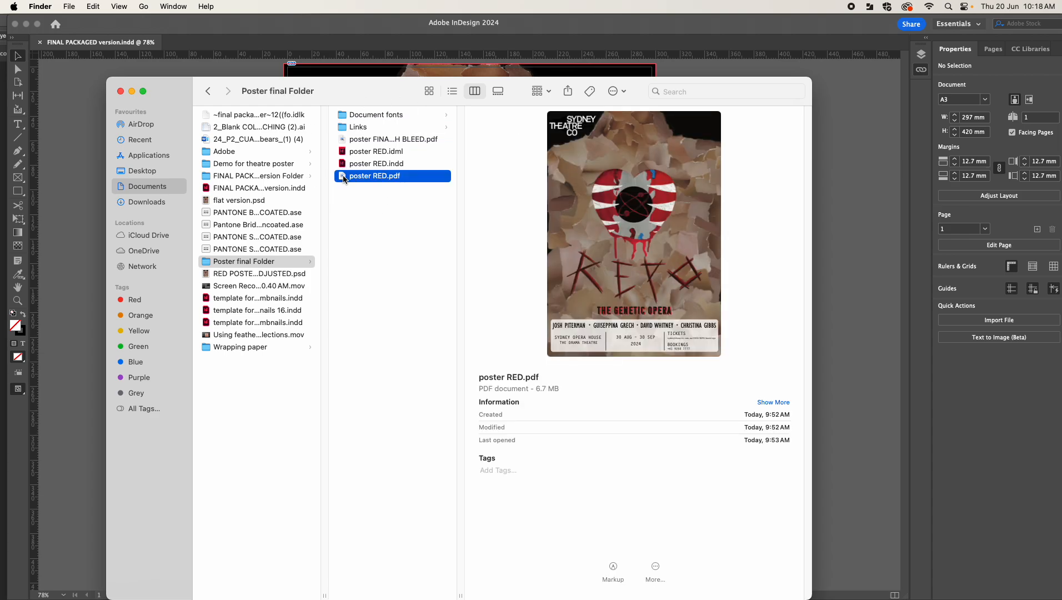
{"action": "double_click", "coordinate": [344, 177]}
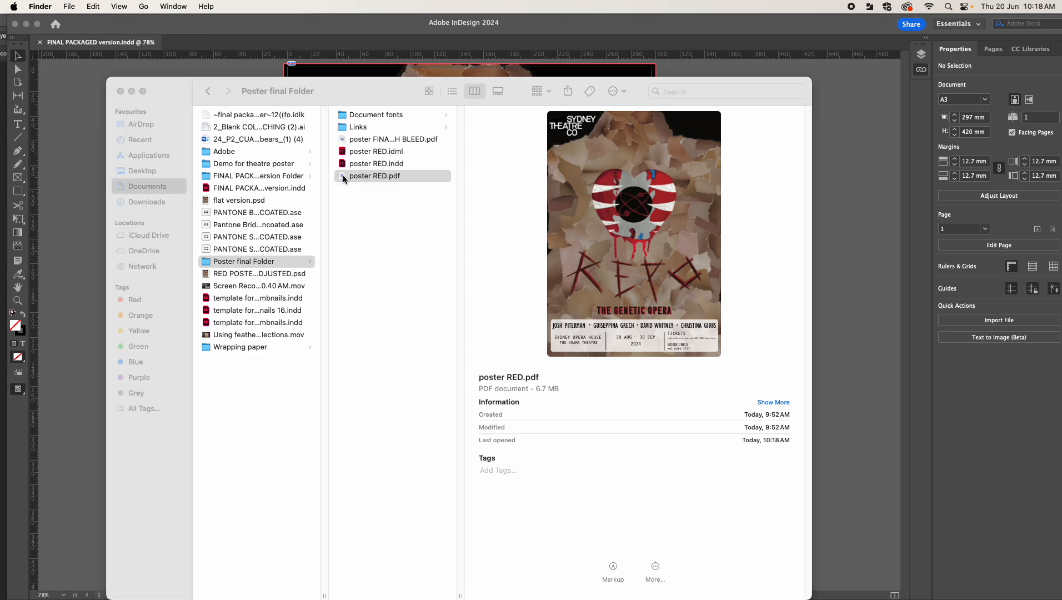
{"action": "left_click", "coordinate": [16, 31]}
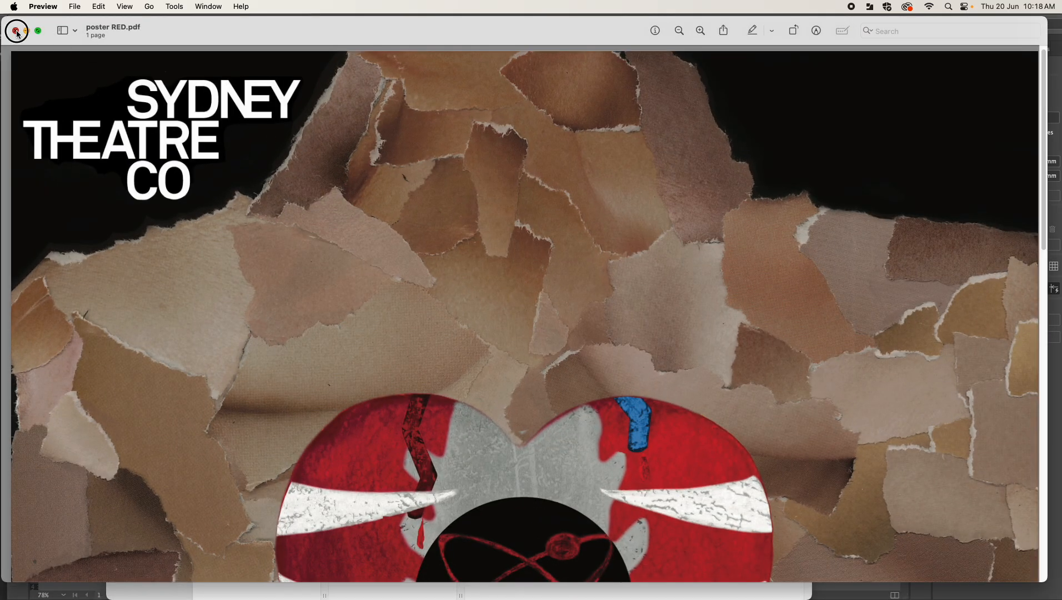
- Open poster RED.pdf from Poster final Folder in Adobe Acrobat and look over the poster, reducing the page view to 66.7%
{"action": "left_click", "coordinate": [376, 177]}
{"action": "right_click", "coordinate": [376, 176]}
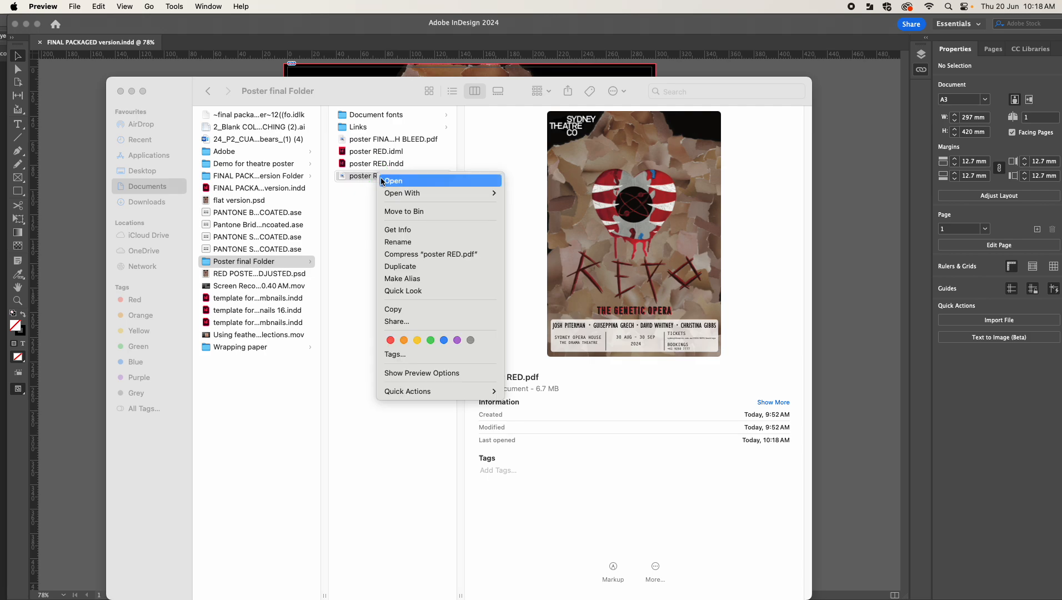
{"action": "mouse_move", "coordinate": [393, 194]}
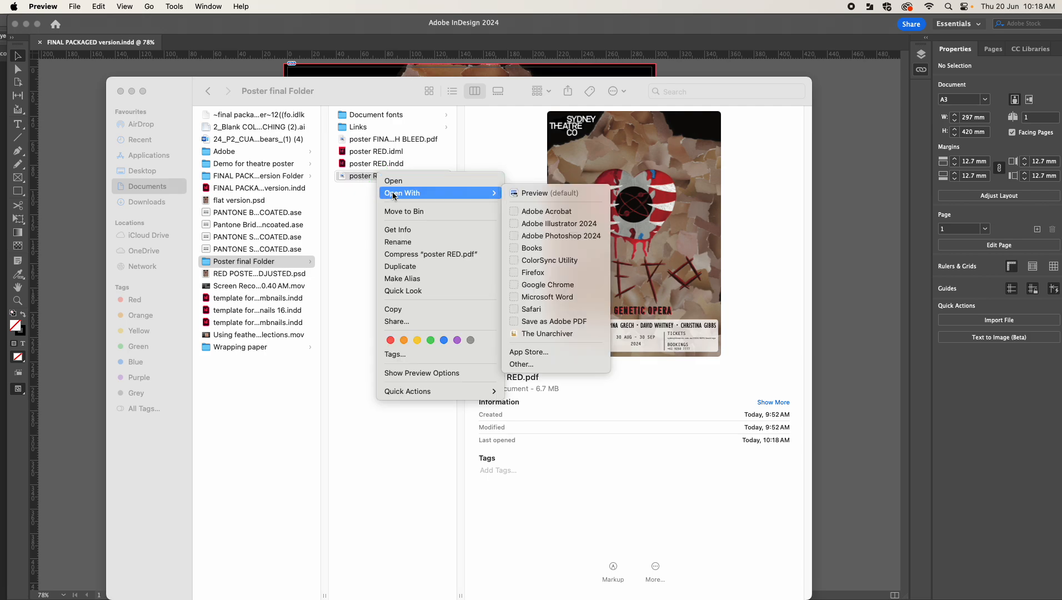
{"action": "left_click", "coordinate": [531, 212]}
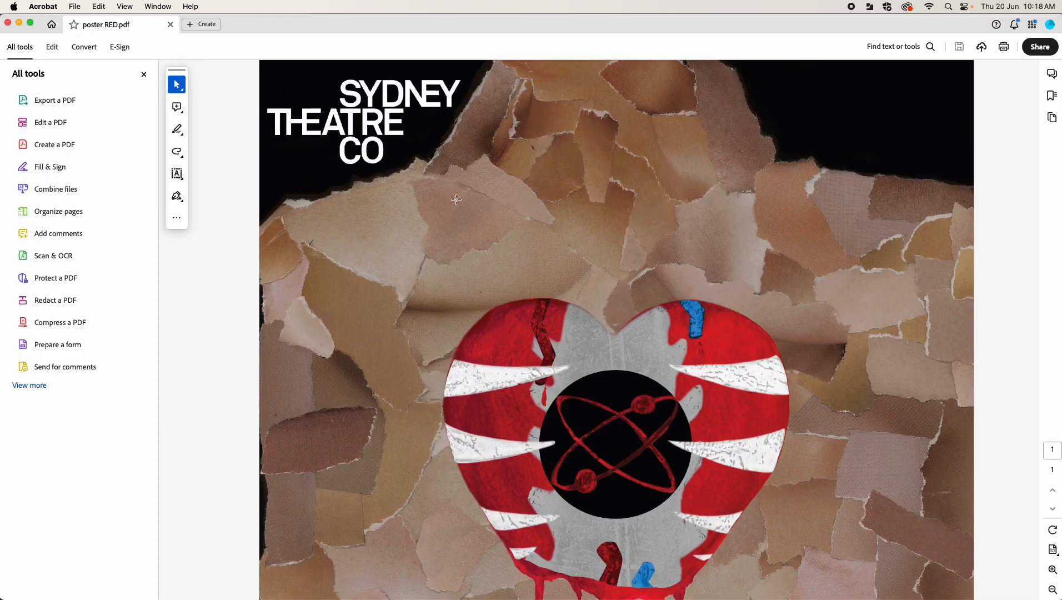
{"action": "scroll", "coordinate": [993, 317], "scroll_direction": "down", "scroll_amount": 5}
{"action": "scroll", "coordinate": [993, 317], "scroll_direction": "up", "scroll_amount": 5}
{"action": "scroll", "coordinate": [992, 317], "scroll_direction": "down", "scroll_amount": 3}
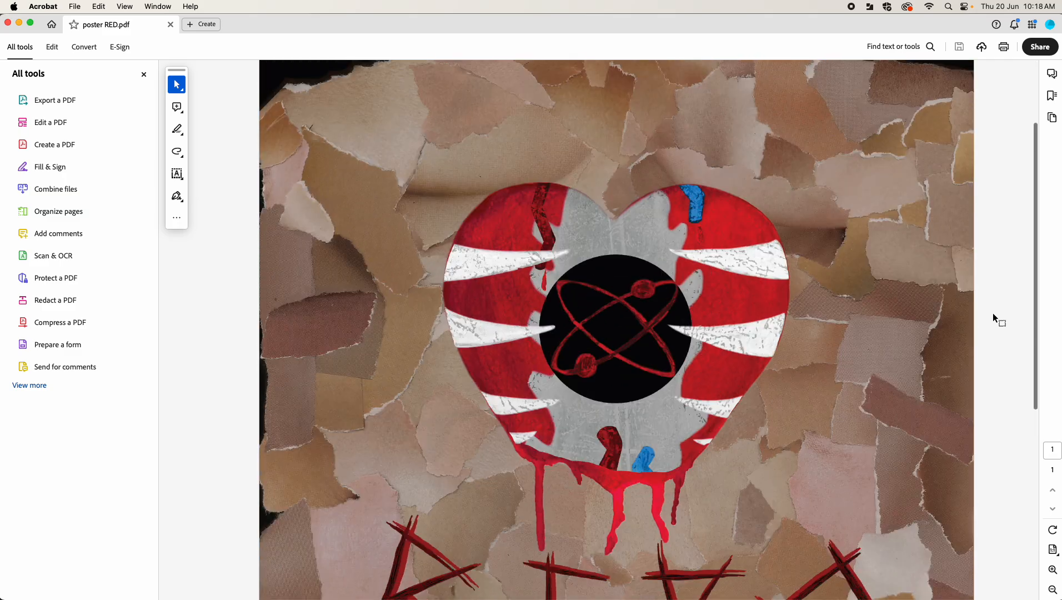
{"action": "scroll", "coordinate": [993, 313], "scroll_direction": "up", "scroll_amount": 2}
{"action": "key", "text": "super+minus"}
{"action": "key", "text": "super+minus"}
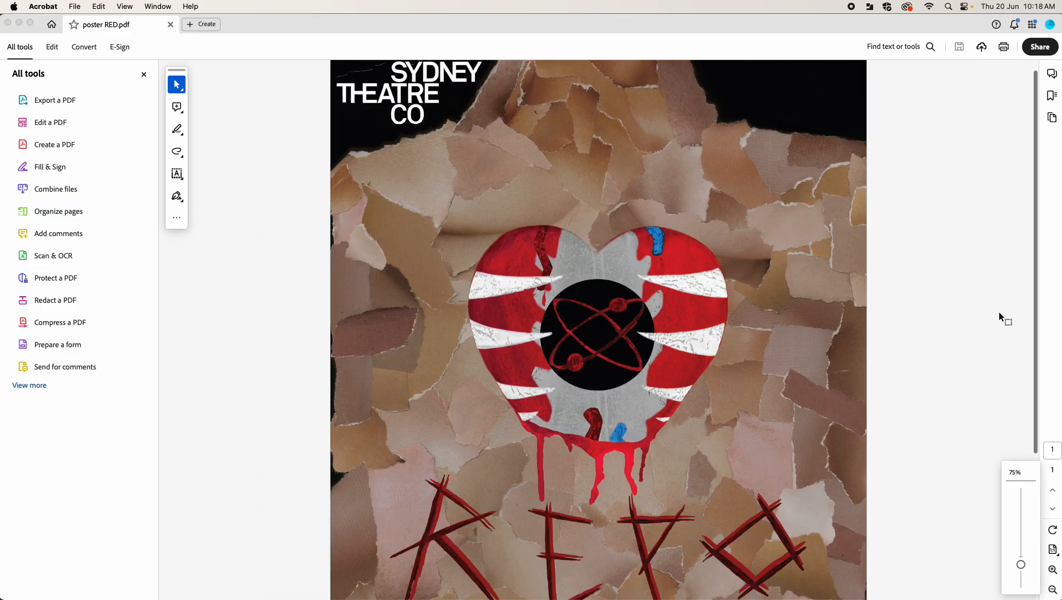
{"action": "scroll", "coordinate": [991, 308], "scroll_direction": "up", "scroll_amount": 1}
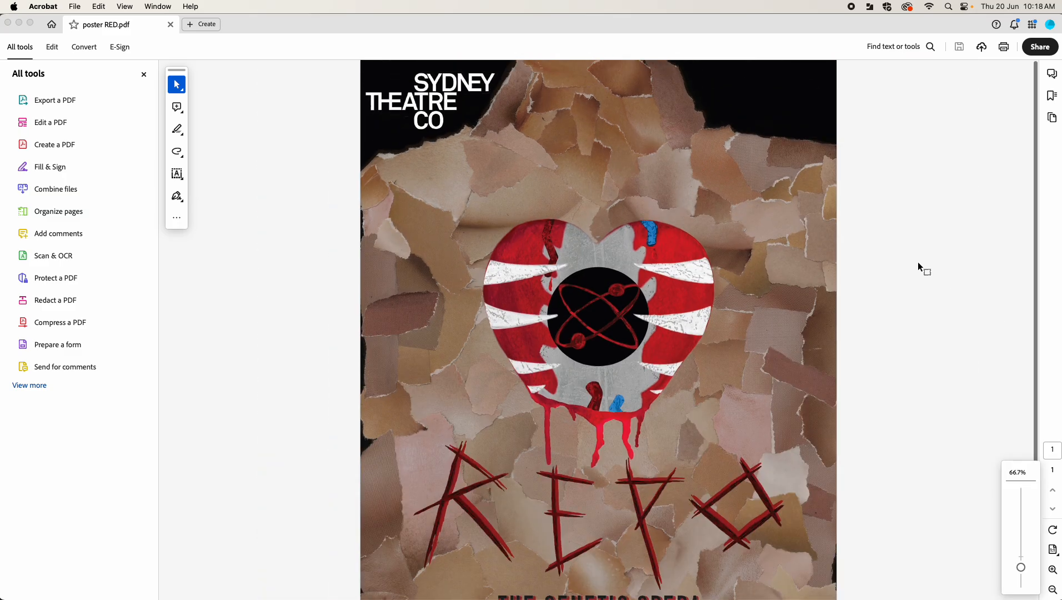
- Look over the poster page once more and close poster RED.pdf
{"action": "scroll", "coordinate": [875, 216], "scroll_direction": "down", "scroll_amount": 4}
{"action": "scroll", "coordinate": [865, 212], "scroll_direction": "up", "scroll_amount": 4}
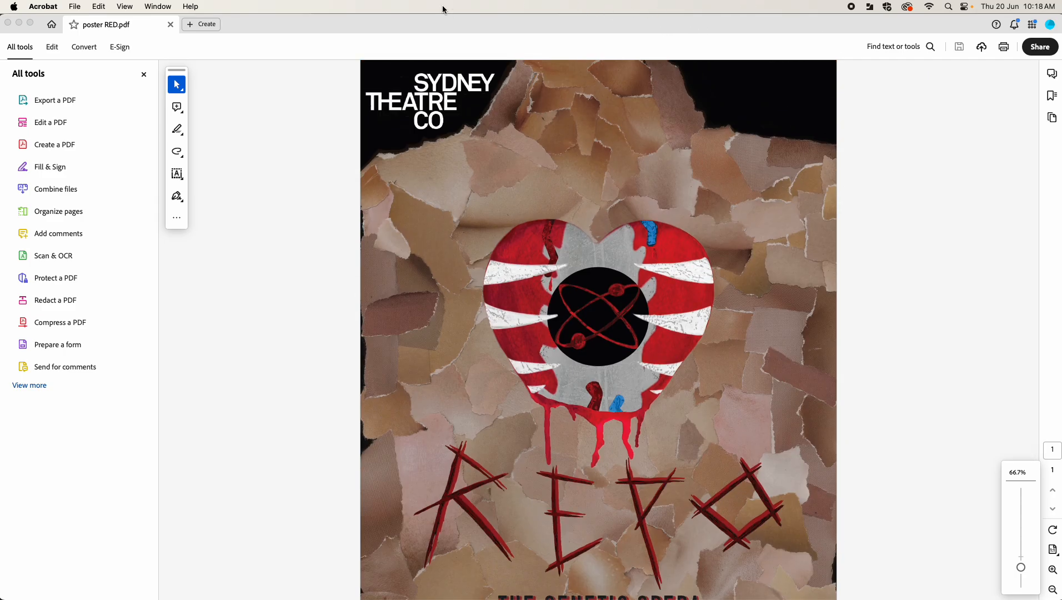
{"action": "left_click", "coordinate": [171, 25]}
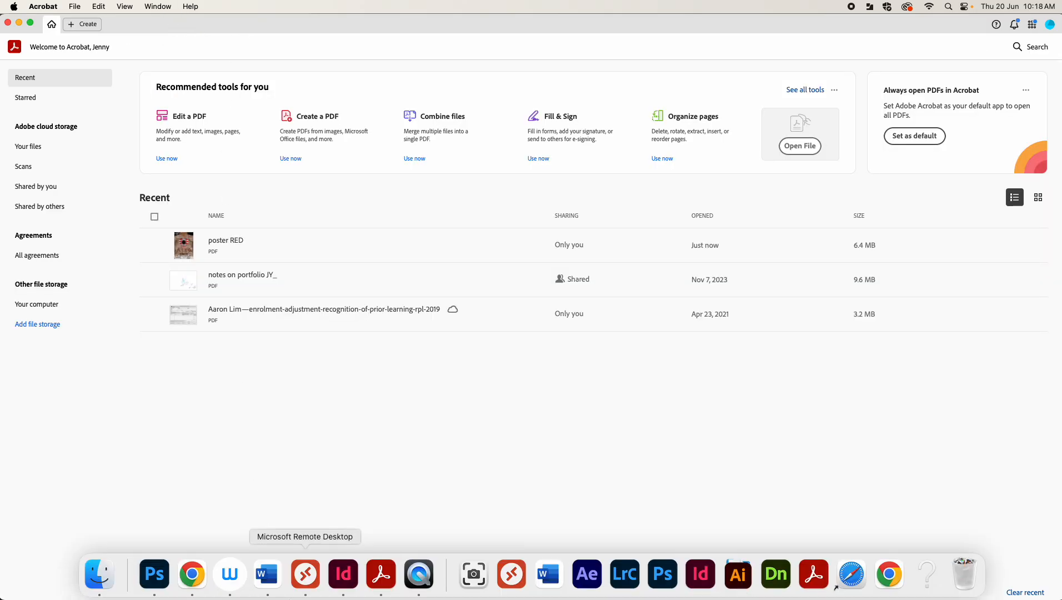
- Switch to InDesign and start exporting FINAL PACKAGED version as Adobe PDF (Print) into Poster final Folder in Documents
{"action": "left_click", "coordinate": [344, 575]}
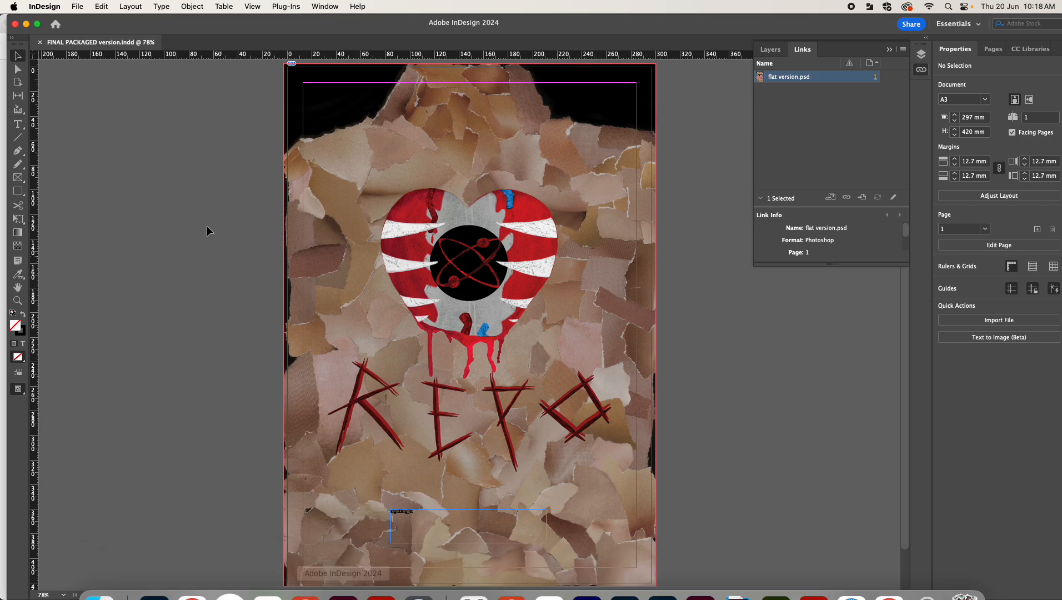
{"action": "left_click", "coordinate": [76, 6]}
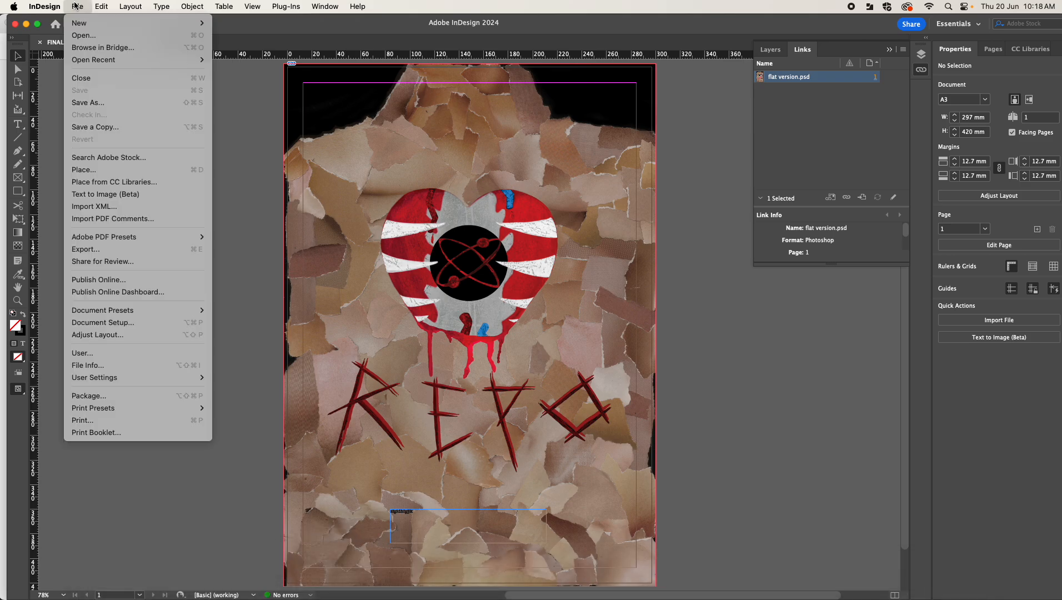
{"action": "left_click", "coordinate": [89, 253]}
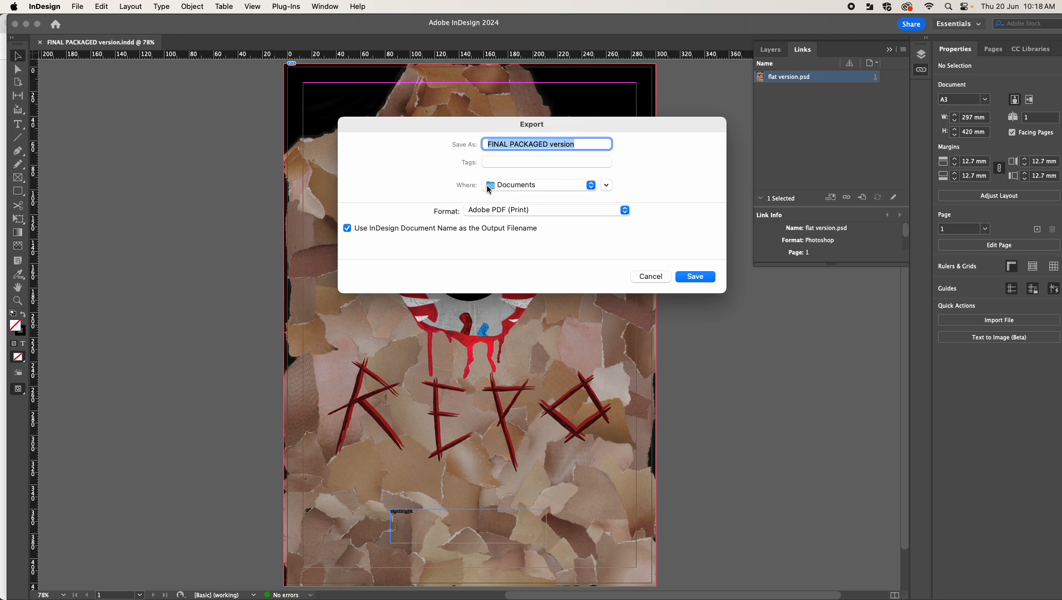
{"action": "left_click", "coordinate": [488, 189]}
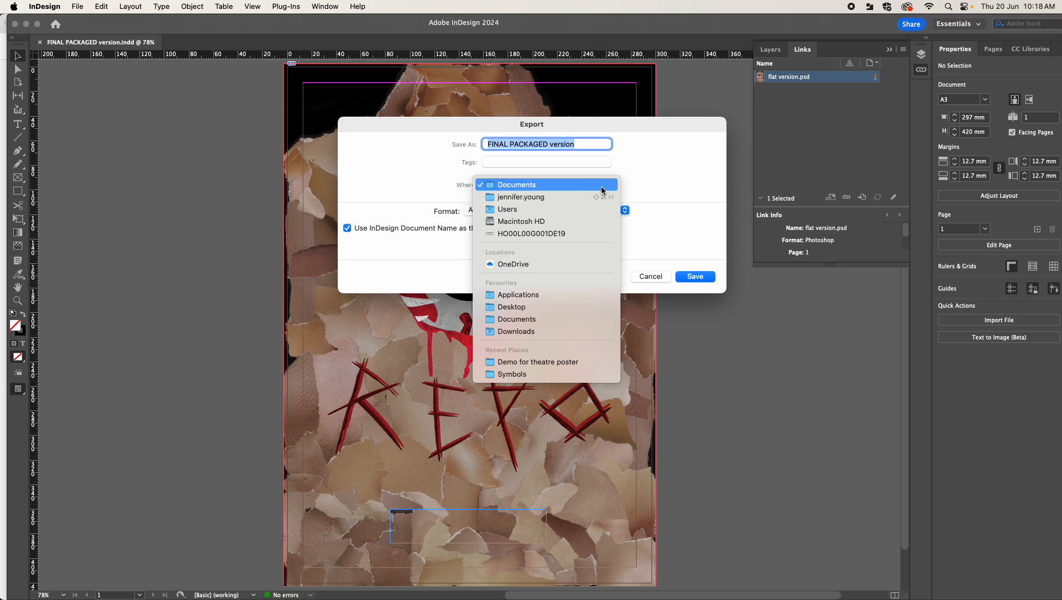
{"action": "left_click", "coordinate": [566, 318]}
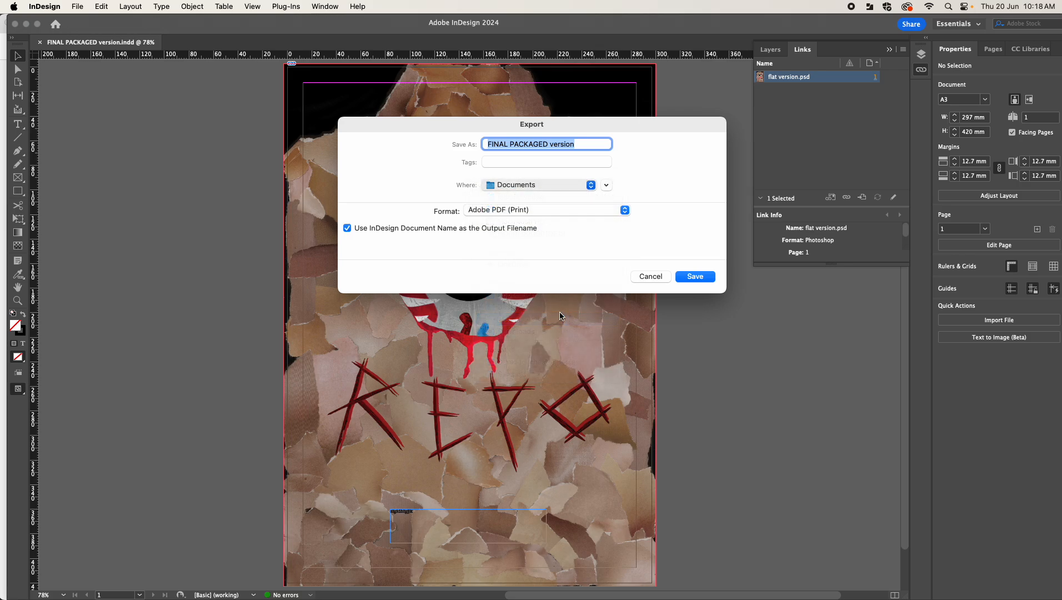
{"action": "left_click", "coordinate": [606, 185]}
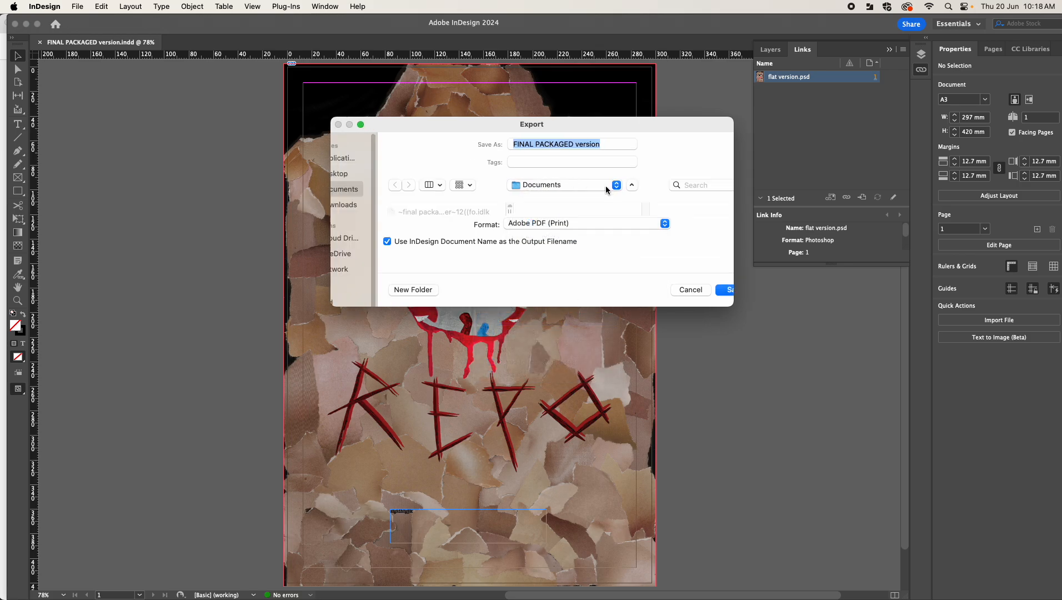
{"action": "left_click", "coordinate": [510, 216]}
{"action": "left_click_drag", "start_coordinate": [510, 216], "coordinate": [510, 229]}
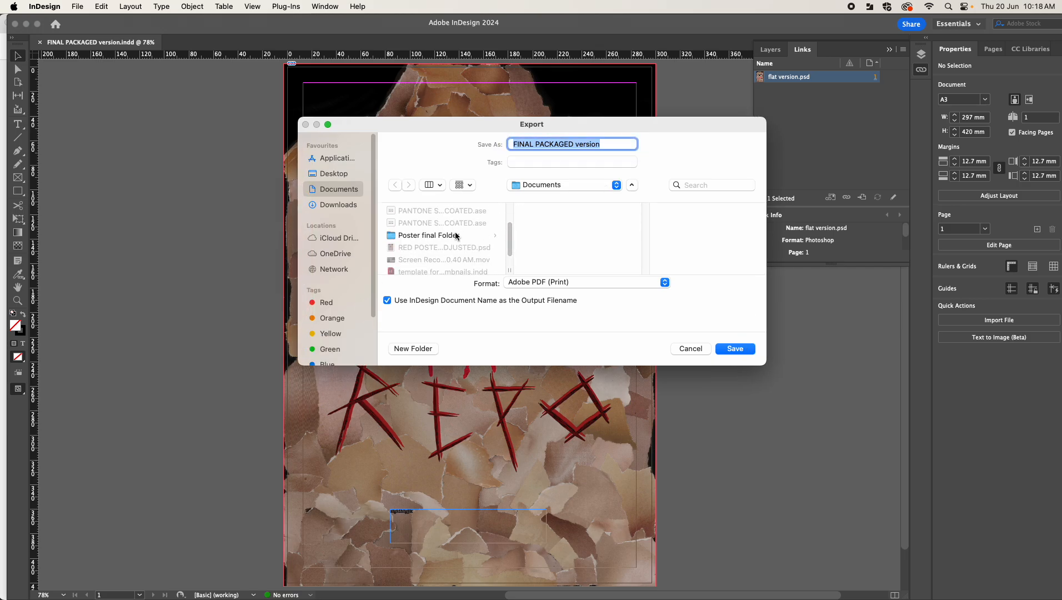
{"action": "left_click", "coordinate": [437, 236]}
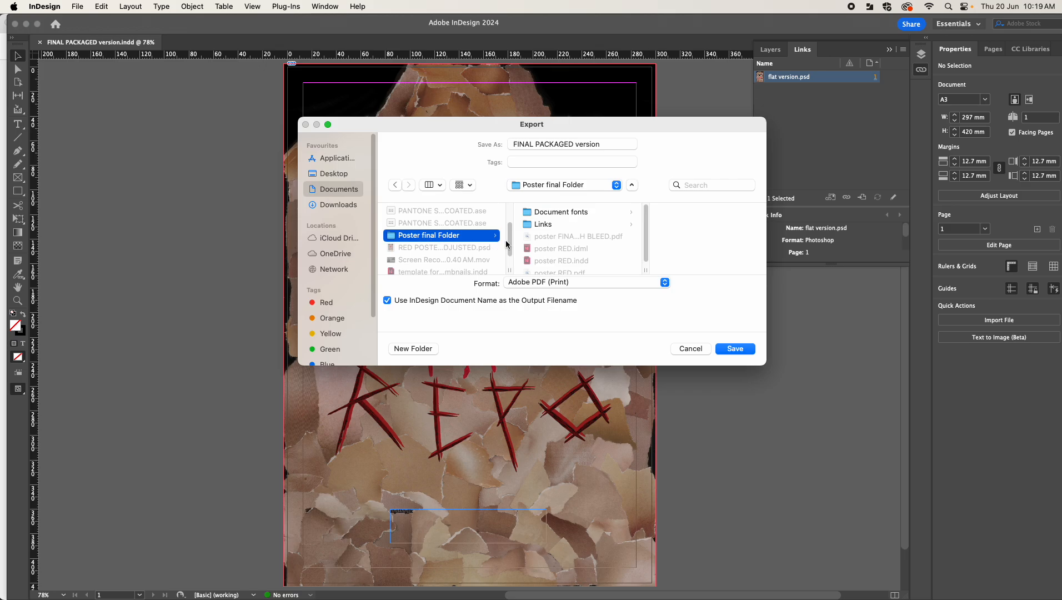
{"action": "mouse_move", "coordinate": [509, 237]}
{"action": "left_mouse_down"}
{"action": "mouse_move", "coordinate": [507, 226]}
{"action": "mouse_move", "coordinate": [509, 239]}
{"action": "left_mouse_up"}
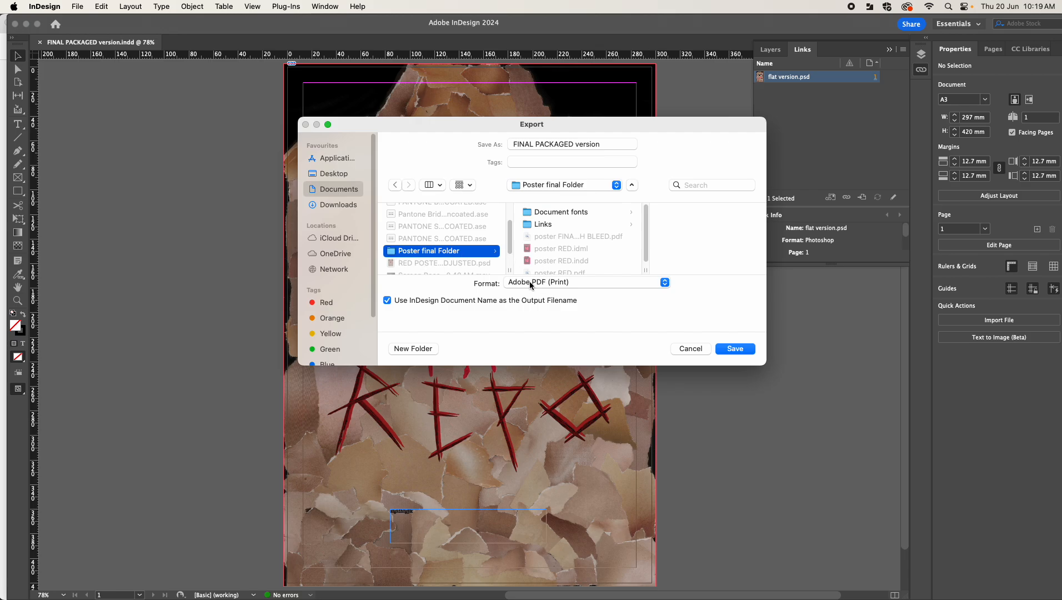
{"action": "left_click", "coordinate": [736, 350]}
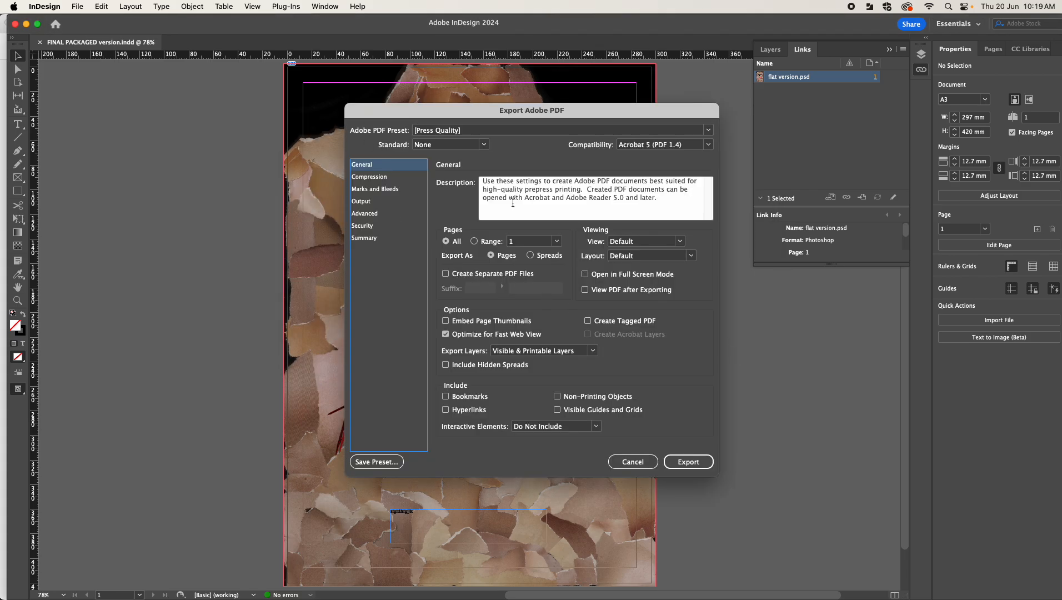
- Show the PDF export's Marks and Bleeds settings and choose the [Press Quality] preset
{"action": "left_click", "coordinate": [382, 190]}
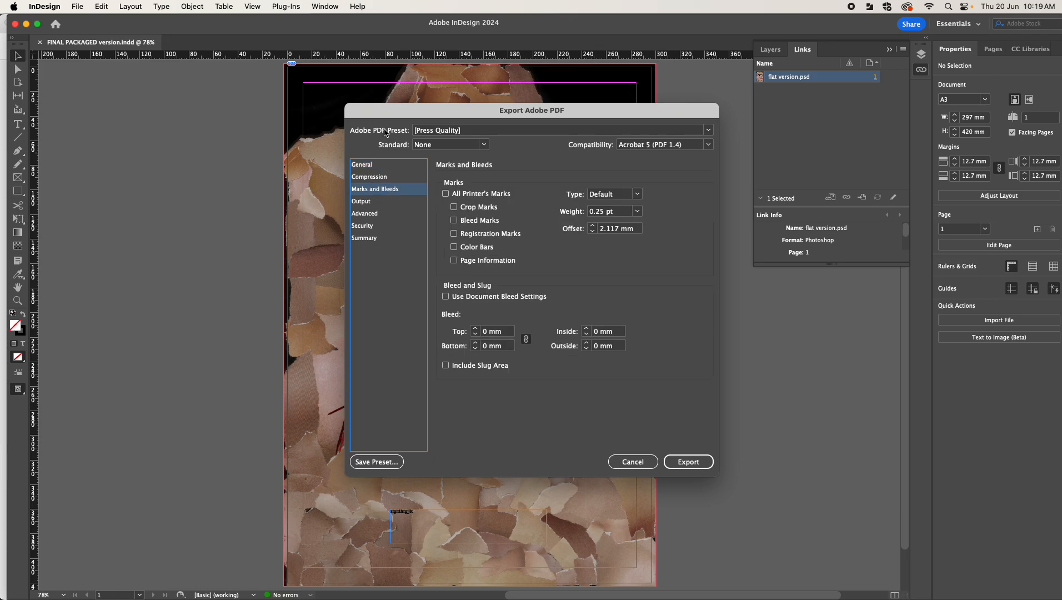
{"action": "left_click", "coordinate": [438, 132]}
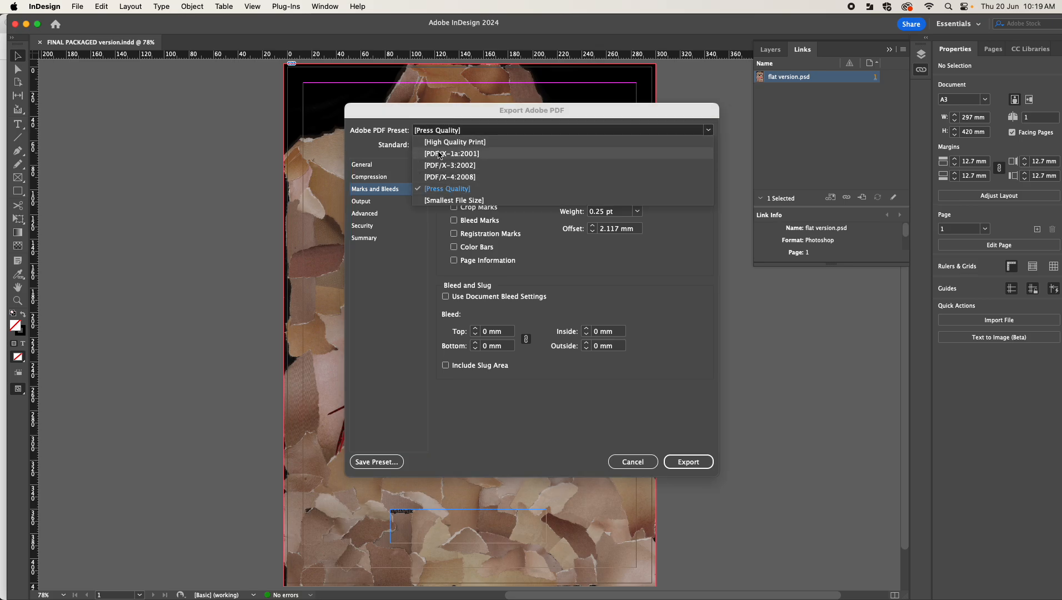
{"action": "left_click", "coordinate": [436, 131]}
{"action": "left_click", "coordinate": [436, 131]}
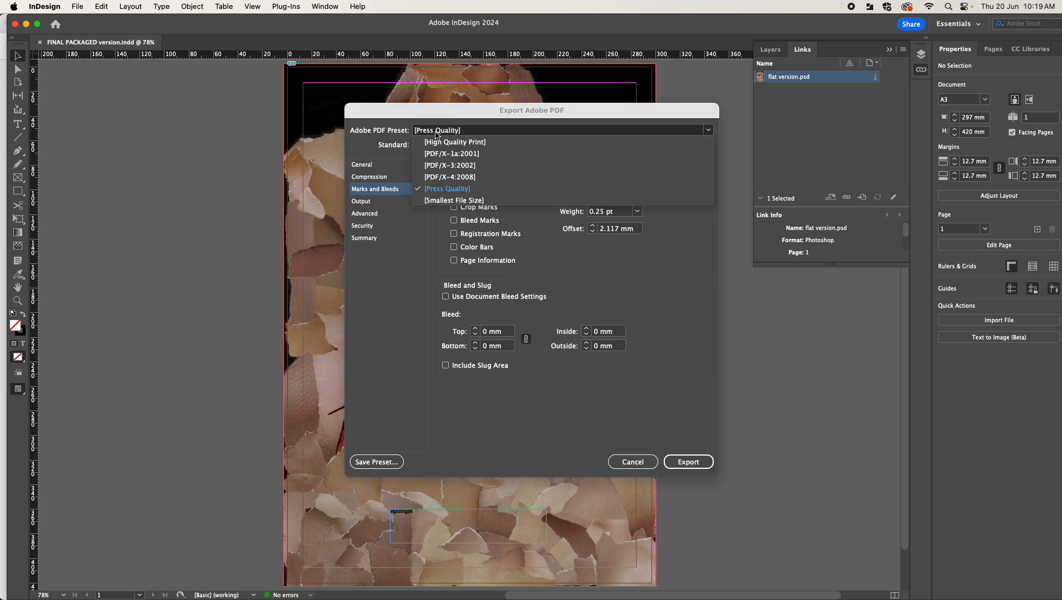
{"action": "left_click", "coordinate": [442, 189]}
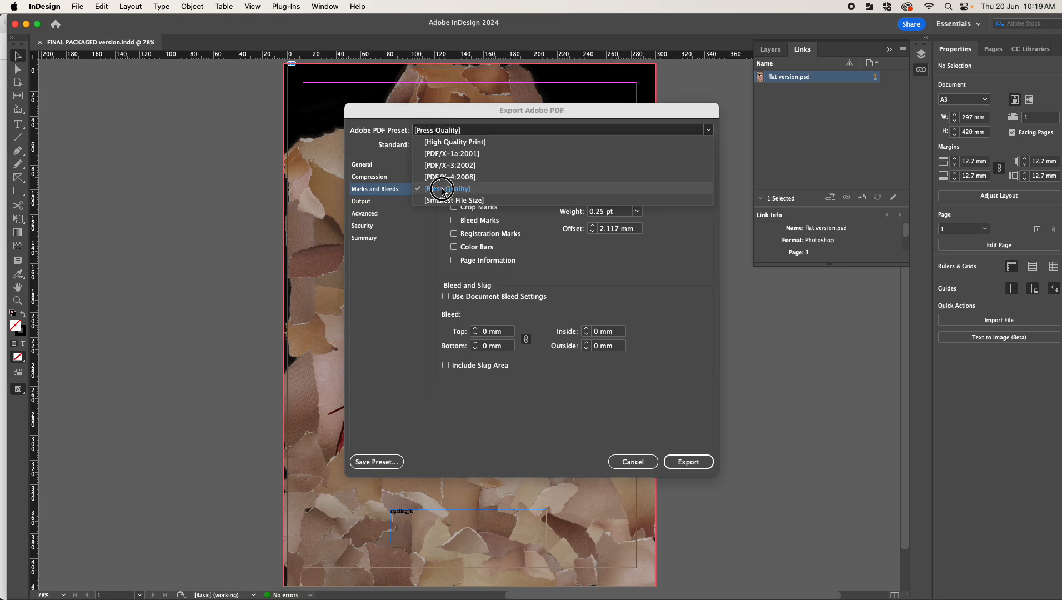
{"action": "left_click", "coordinate": [452, 133]}
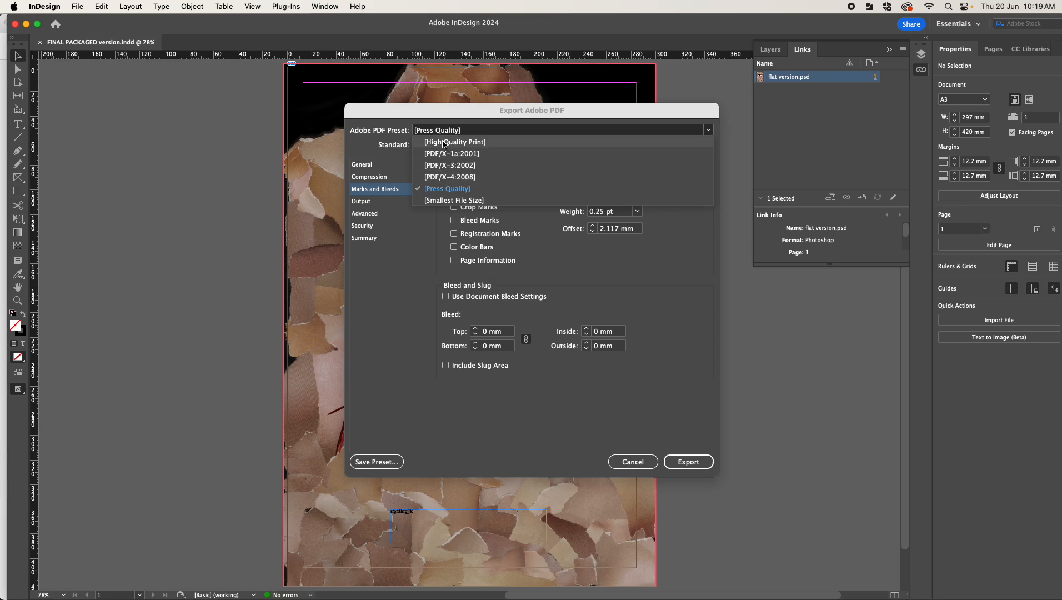
{"action": "left_click", "coordinate": [443, 189]}
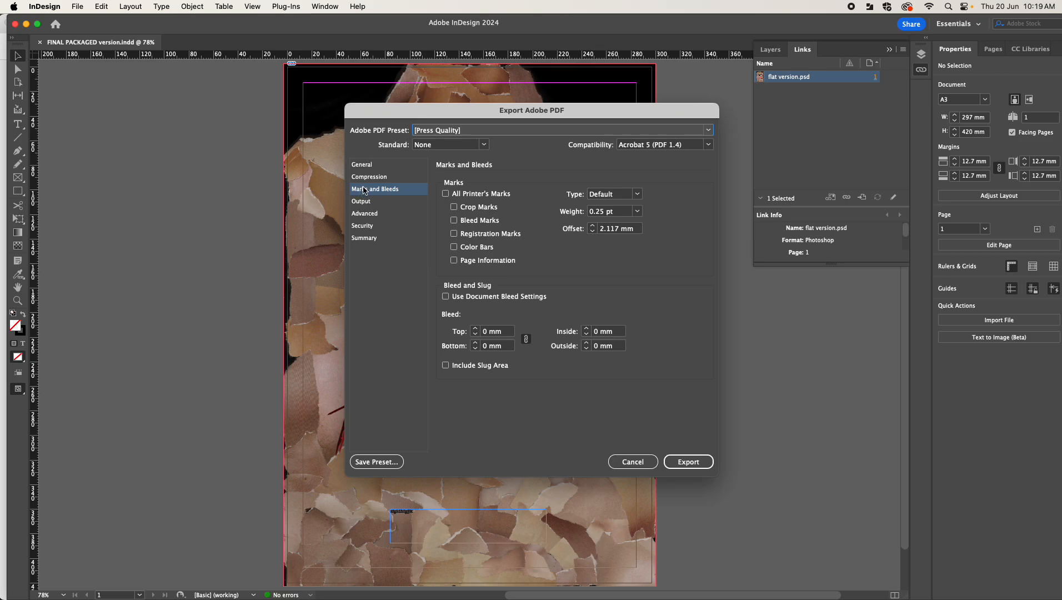
- Enable All Printer's Marks and Use Document Bleed Settings, and export the PDF
{"action": "left_click", "coordinate": [446, 194]}
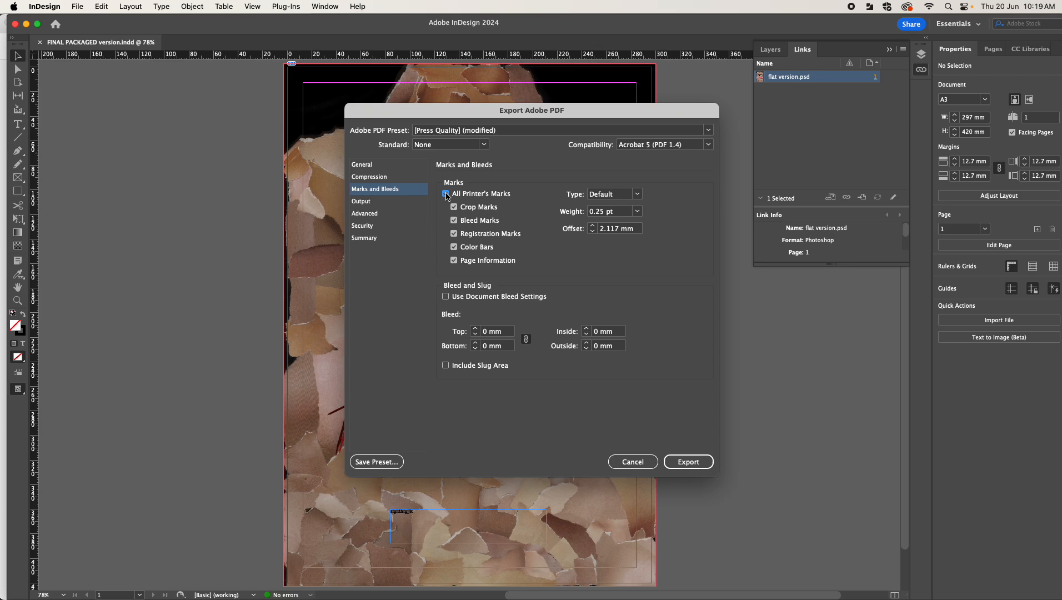
{"action": "left_click", "coordinate": [446, 297]}
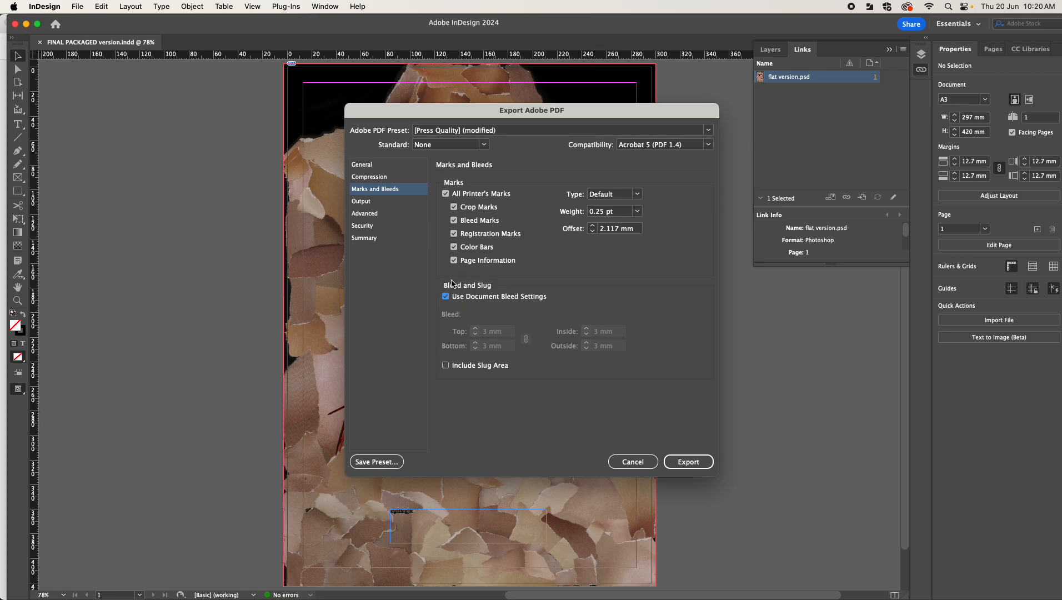
{"action": "left_click", "coordinate": [688, 462]}
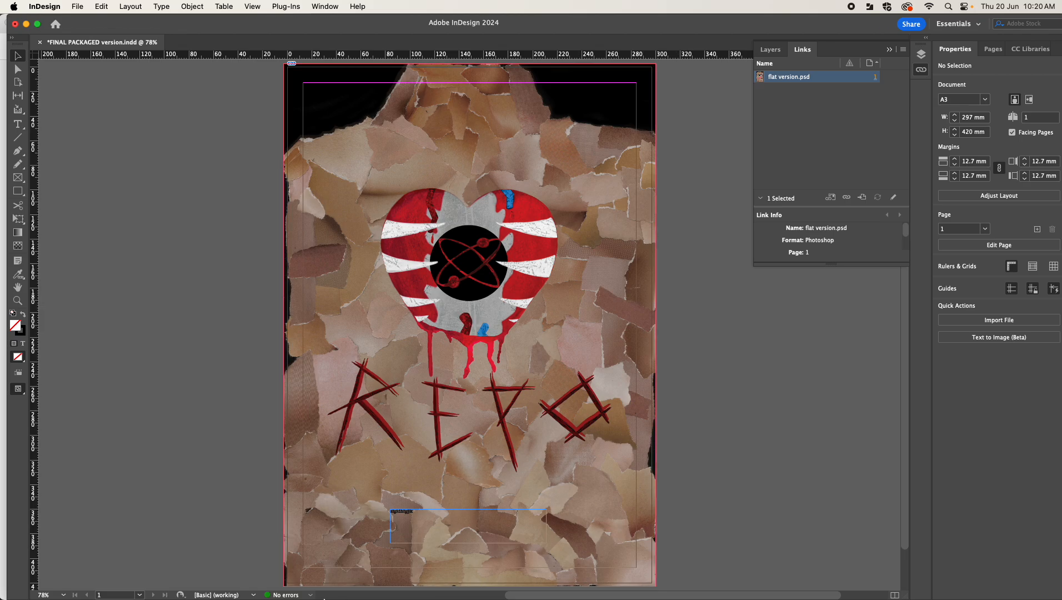
- Switch to Finder and open poster FINAL WITH BLEED.pdf from Poster final Folder in Preview
{"action": "mouse_move", "coordinate": [182, 589]}
{"action": "left_click", "coordinate": [100, 572]}
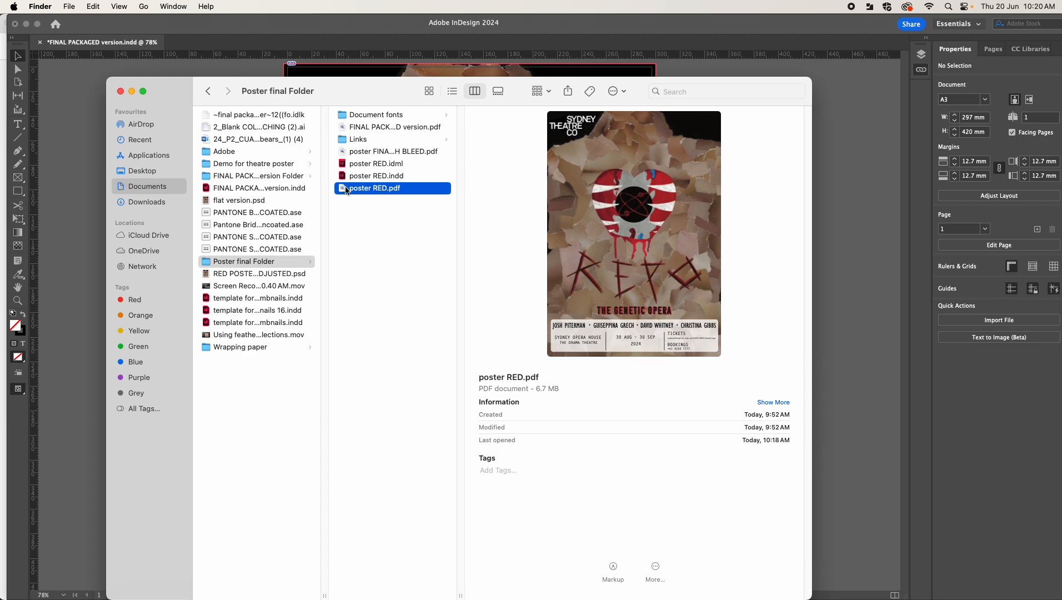
{"action": "left_click", "coordinate": [351, 152]}
{"action": "double_click", "coordinate": [342, 154]}
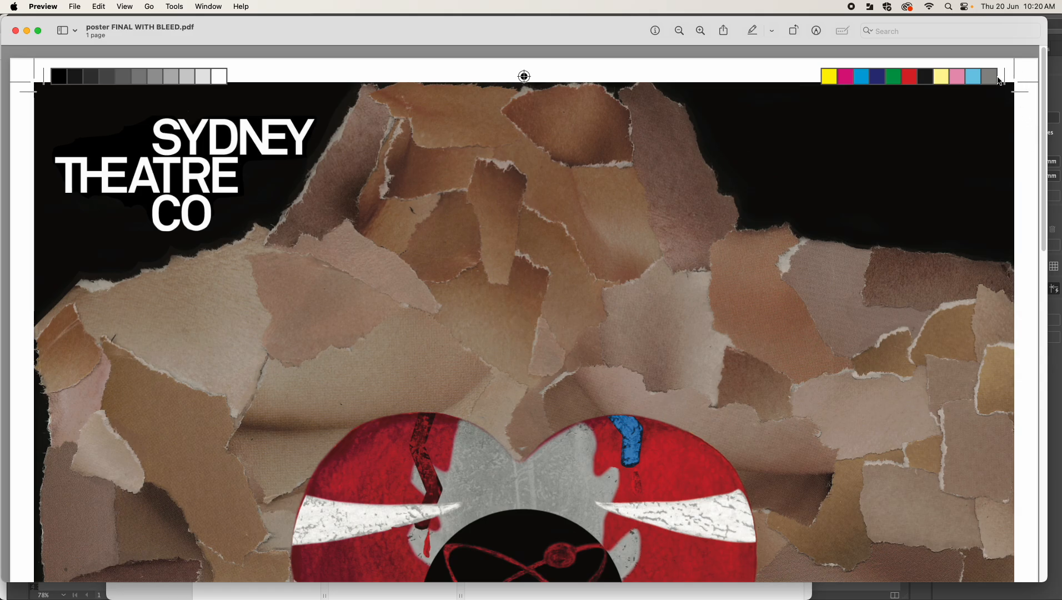
- Examine the whole poster page and the crop marks, colour bars and bleed along its upper edge
{"action": "scroll", "coordinate": [855, 289], "scroll_direction": "down", "scroll_amount": 1}
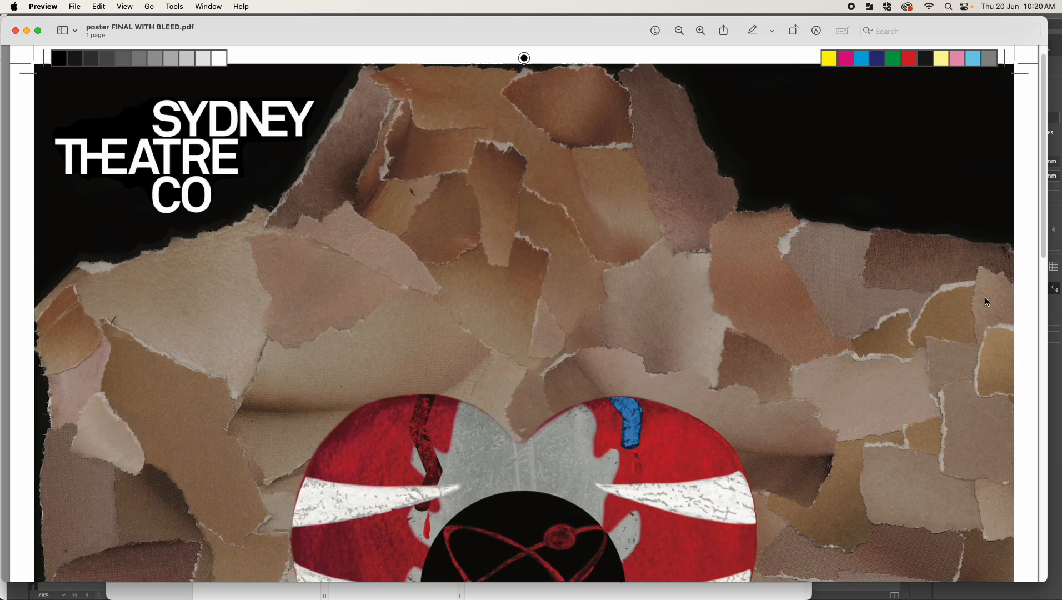
{"action": "key", "text": "super+9"}
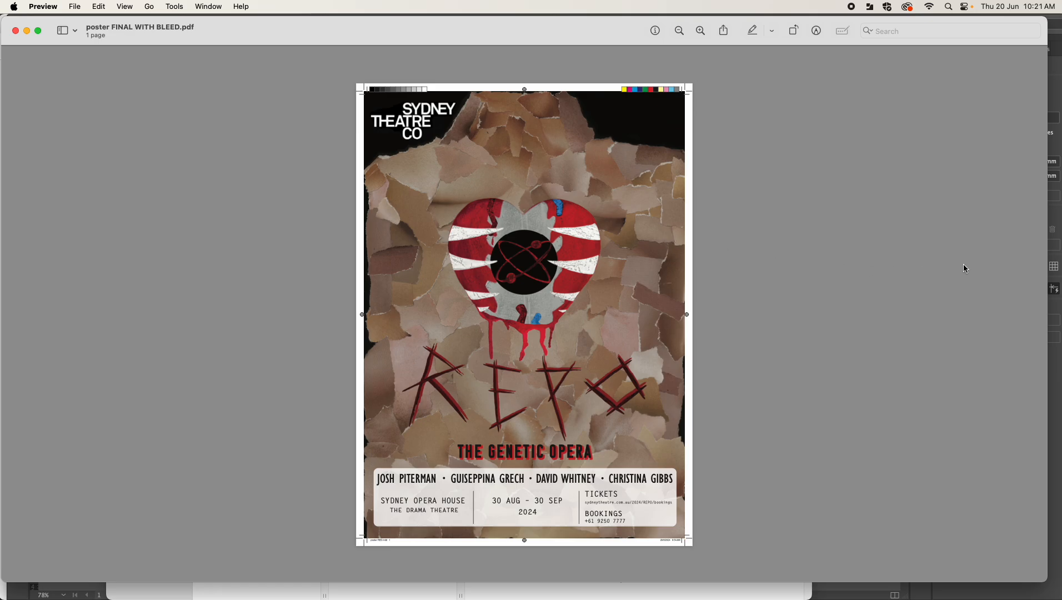
{"action": "key", "text": "super+plus"}
{"action": "key", "text": "super+plus"}
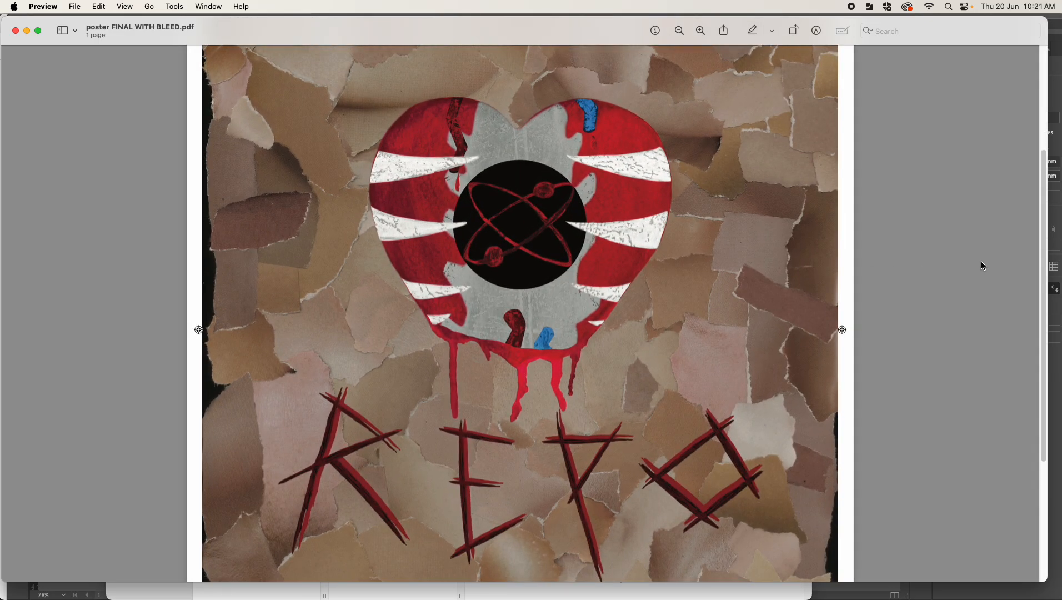
{"action": "key", "text": "super+plus"}
{"action": "scroll", "coordinate": [951, 201], "scroll_direction": "up", "scroll_amount": 5}
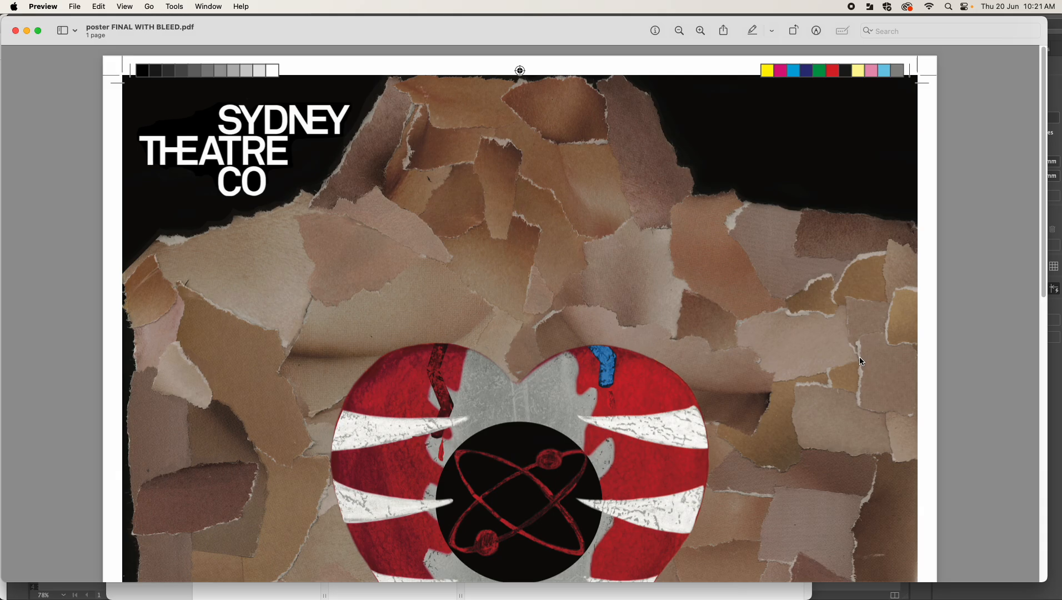
- Check the registration marks and bleed down the poster's sides, and the page information along its lower edge
{"action": "scroll", "coordinate": [853, 344], "scroll_direction": "down", "scroll_amount": 5}
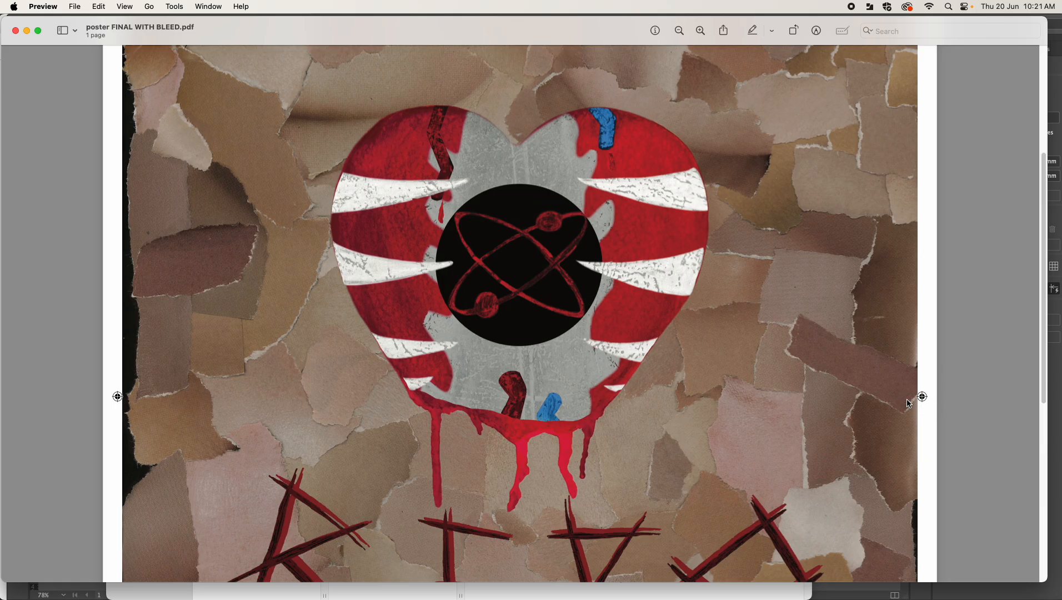
{"action": "scroll", "coordinate": [898, 393], "scroll_direction": "down", "scroll_amount": 3}
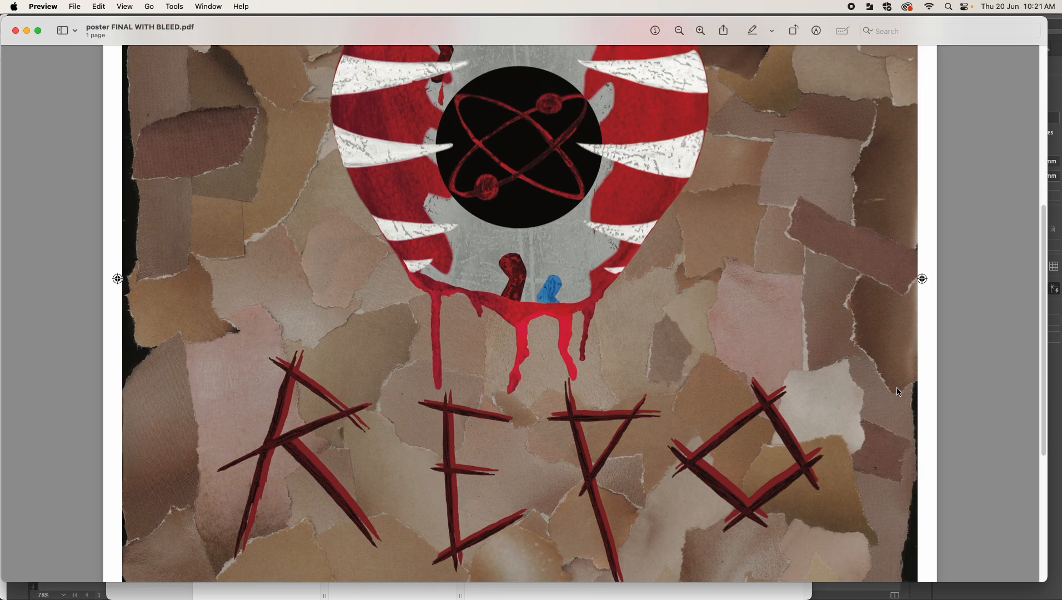
{"action": "scroll", "coordinate": [899, 392], "scroll_direction": "down", "scroll_amount": 5}
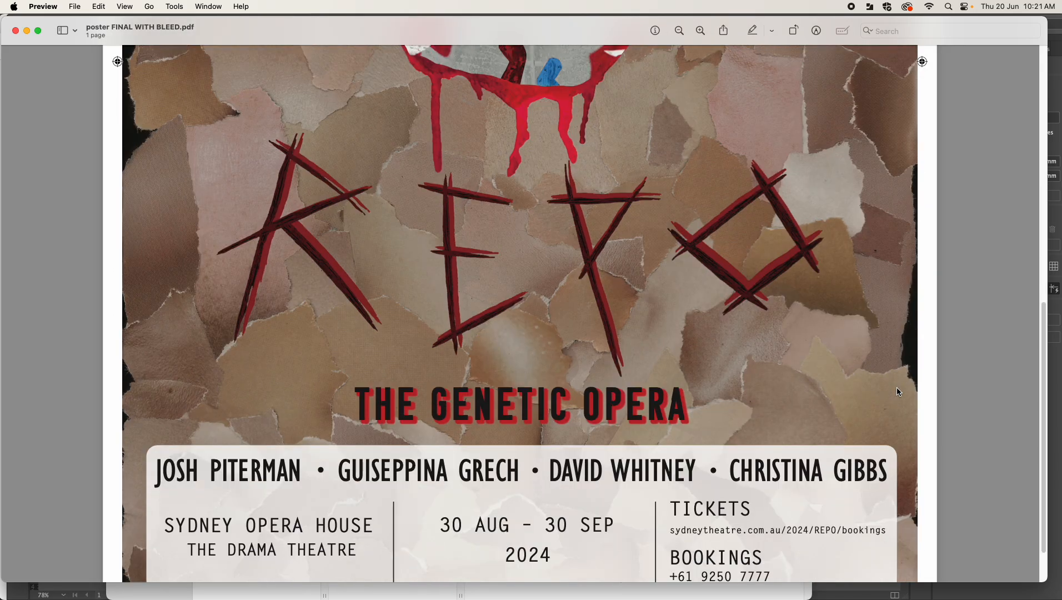
{"action": "scroll", "coordinate": [897, 392], "scroll_direction": "down", "scroll_amount": 2}
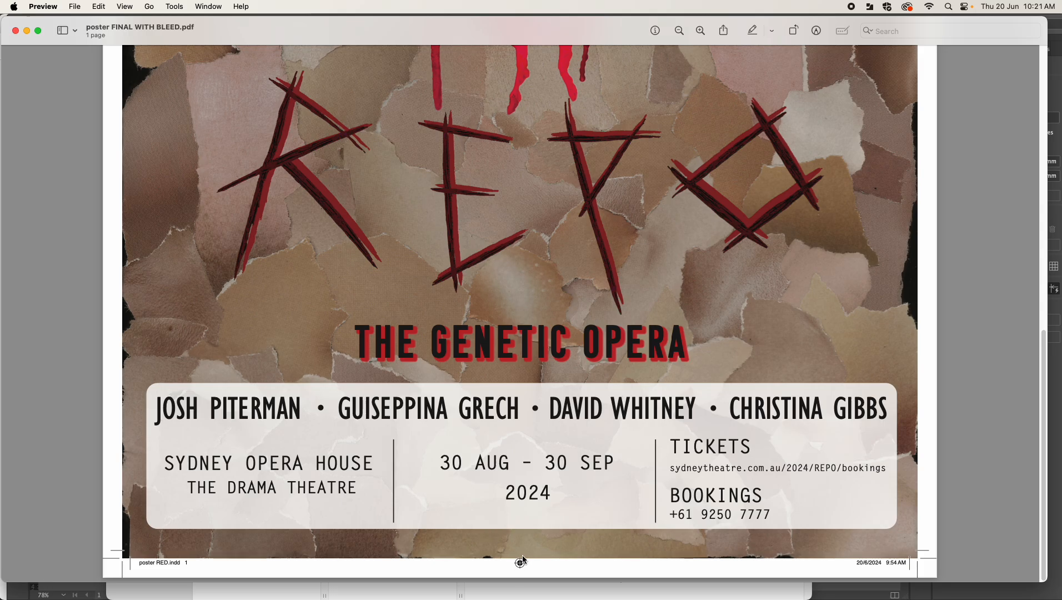
{"action": "scroll", "coordinate": [537, 510], "scroll_direction": "up", "scroll_amount": 12}
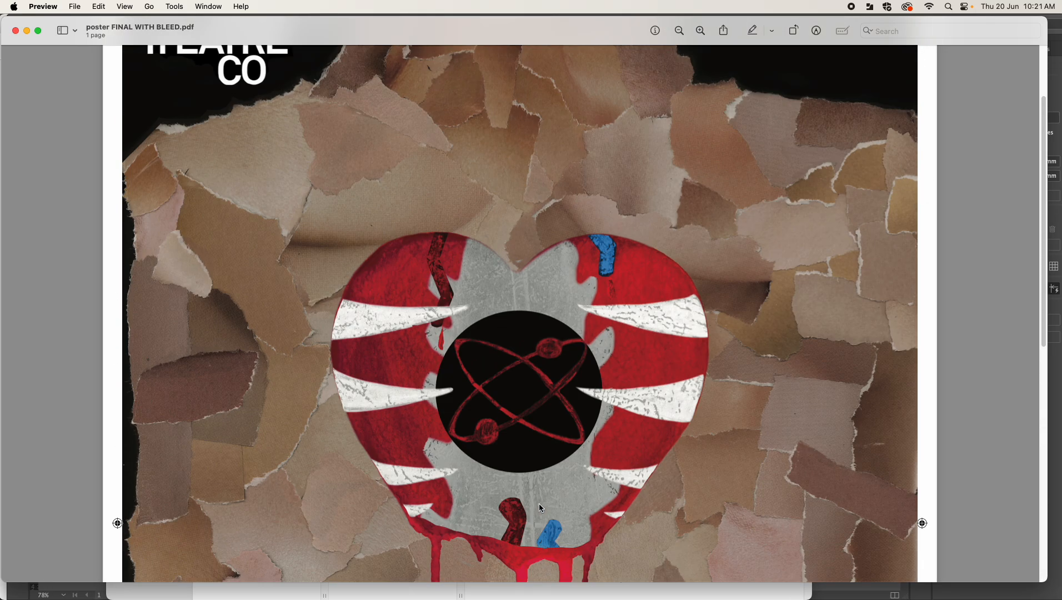
{"action": "scroll", "coordinate": [453, 419], "scroll_direction": "down", "scroll_amount": 4}
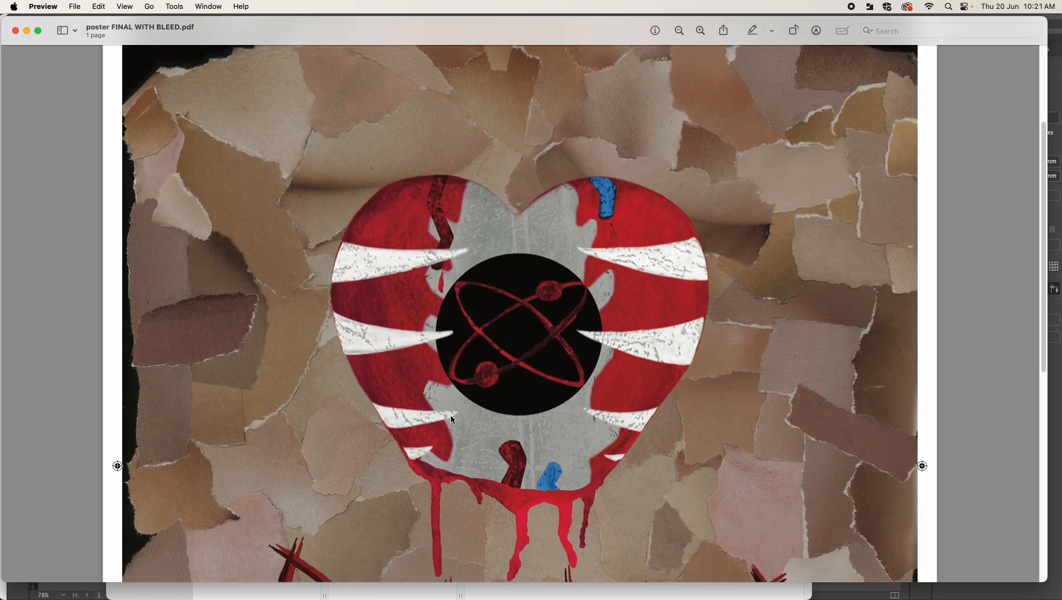
{"action": "scroll", "coordinate": [453, 419], "scroll_direction": "up", "scroll_amount": 5}
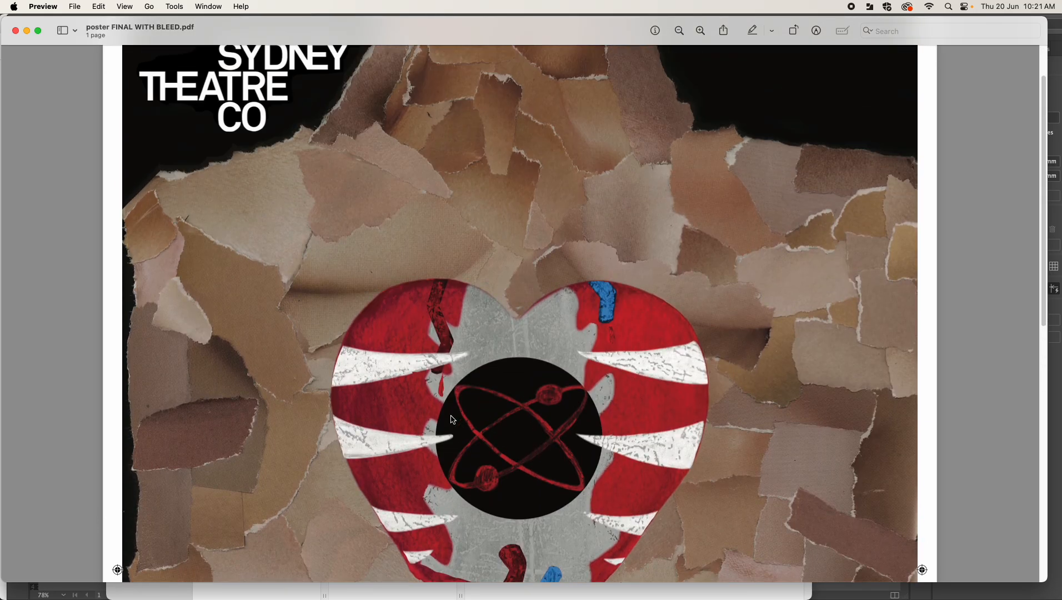
{"action": "scroll", "coordinate": [453, 419], "scroll_direction": "down", "scroll_amount": 1}
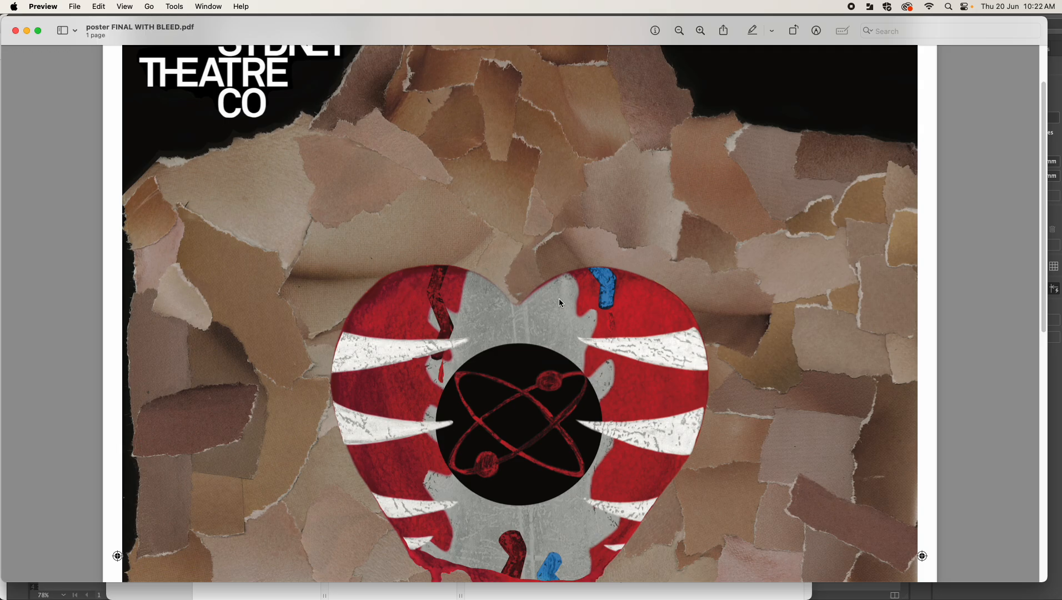
- Examine the colour bars and crop marks along the poster PDF's upper edge, and the full page with its bleed
{"action": "scroll", "coordinate": [560, 270], "scroll_direction": "up", "scroll_amount": 2}
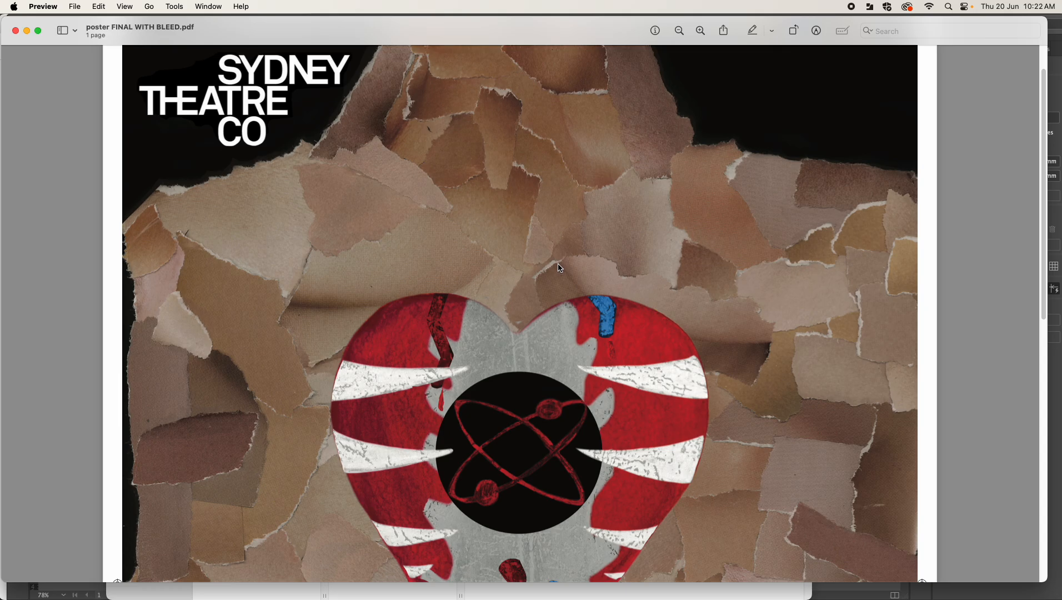
{"action": "scroll", "coordinate": [560, 266], "scroll_direction": "up", "scroll_amount": 3}
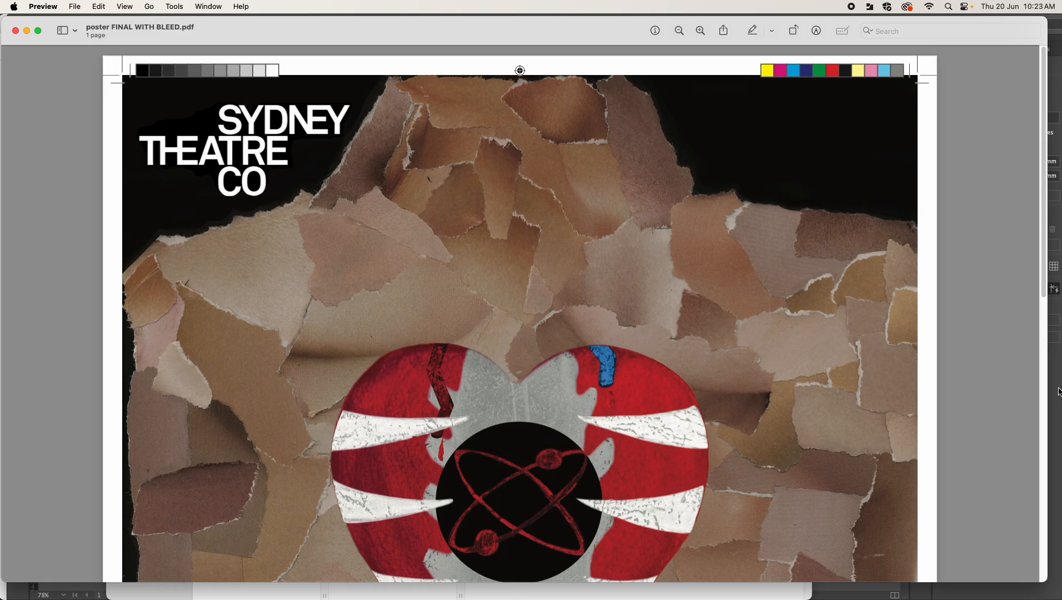
{"action": "key", "text": "super+minus"}
{"action": "key", "text": "super+minus"}
{"action": "key", "text": "super+minus"}
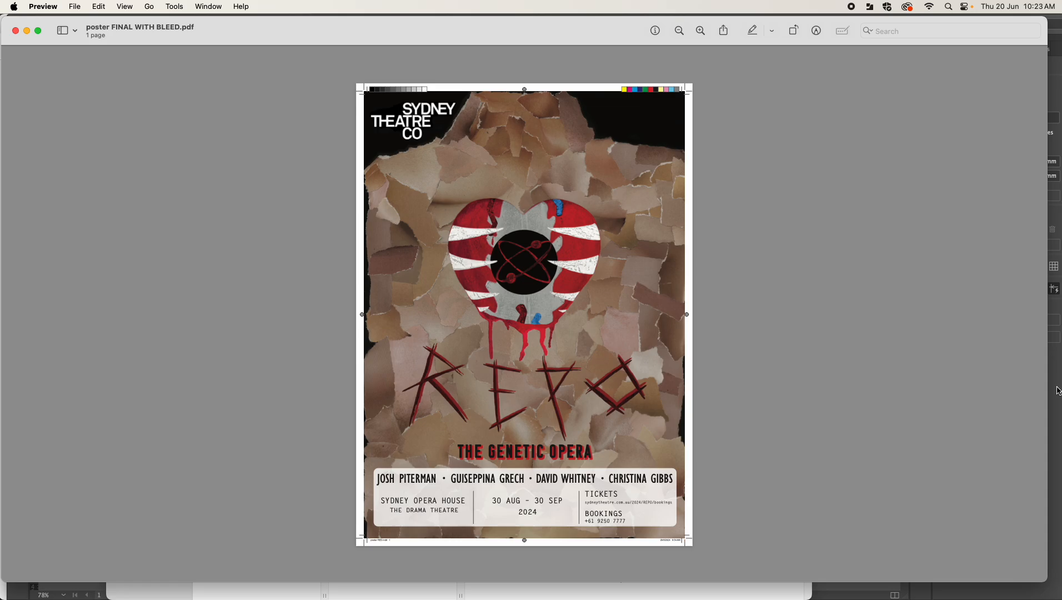
{"action": "key", "text": "super+plus"}
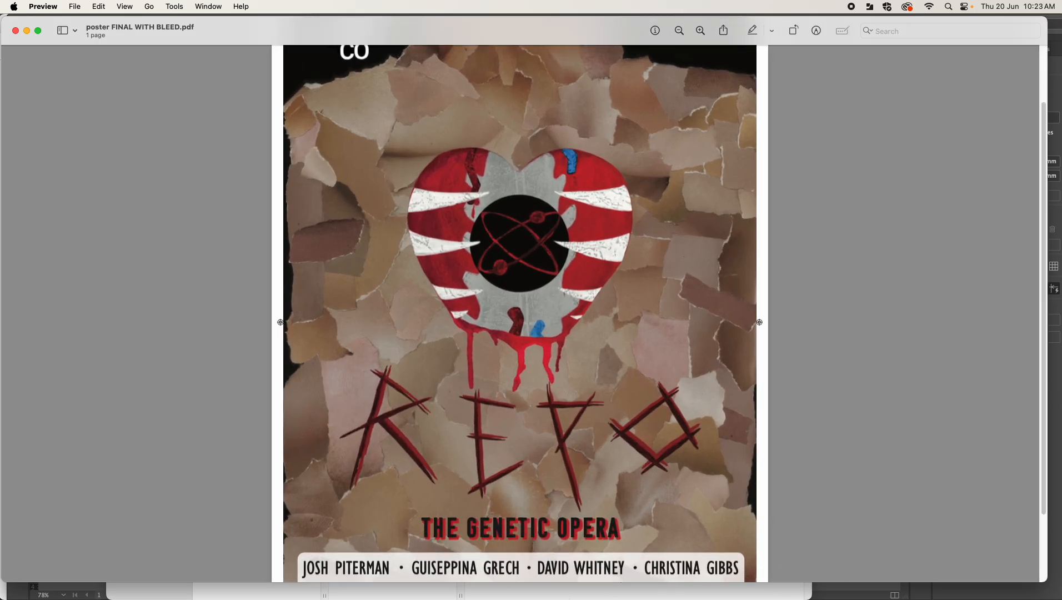
- Switch to Photoshop and check that flat version.psd uses the CMYK Color mode
{"action": "mouse_move", "coordinate": [555, 592]}
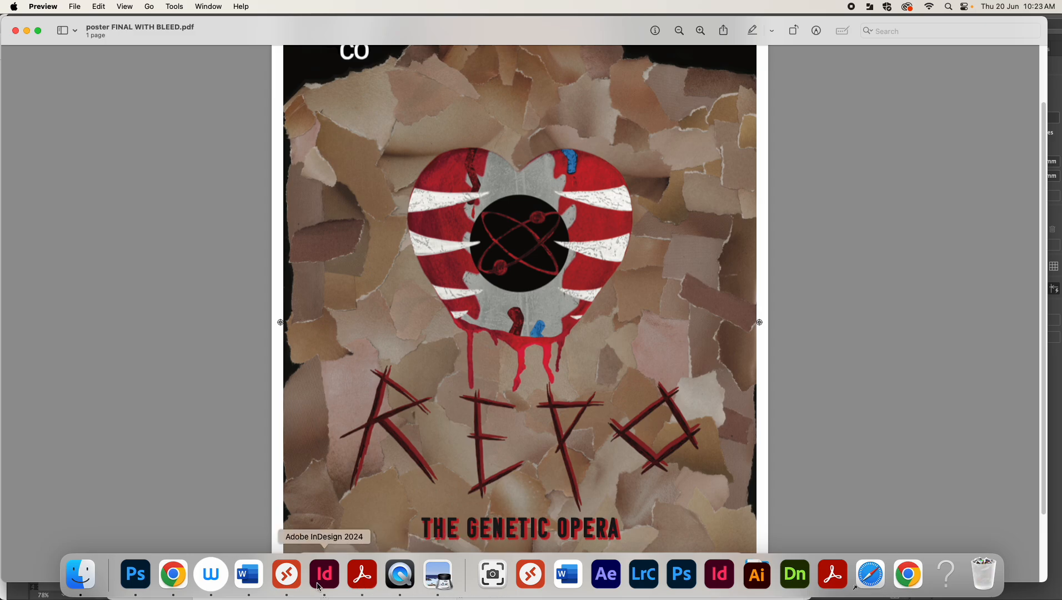
{"action": "left_click", "coordinate": [136, 575]}
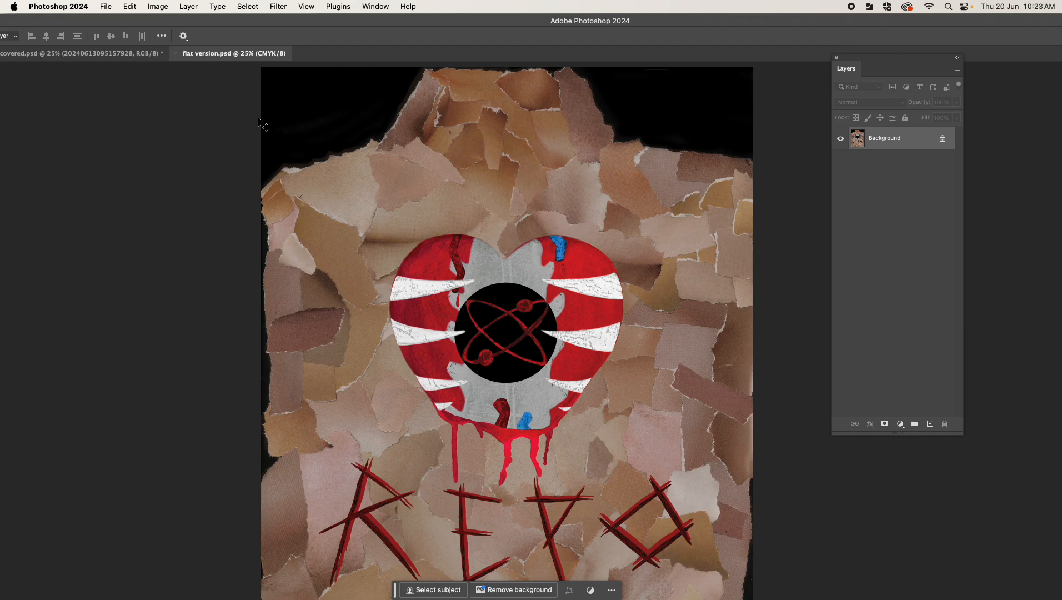
{"action": "left_click", "coordinate": [158, 6]}
{"action": "mouse_move", "coordinate": [162, 22]}
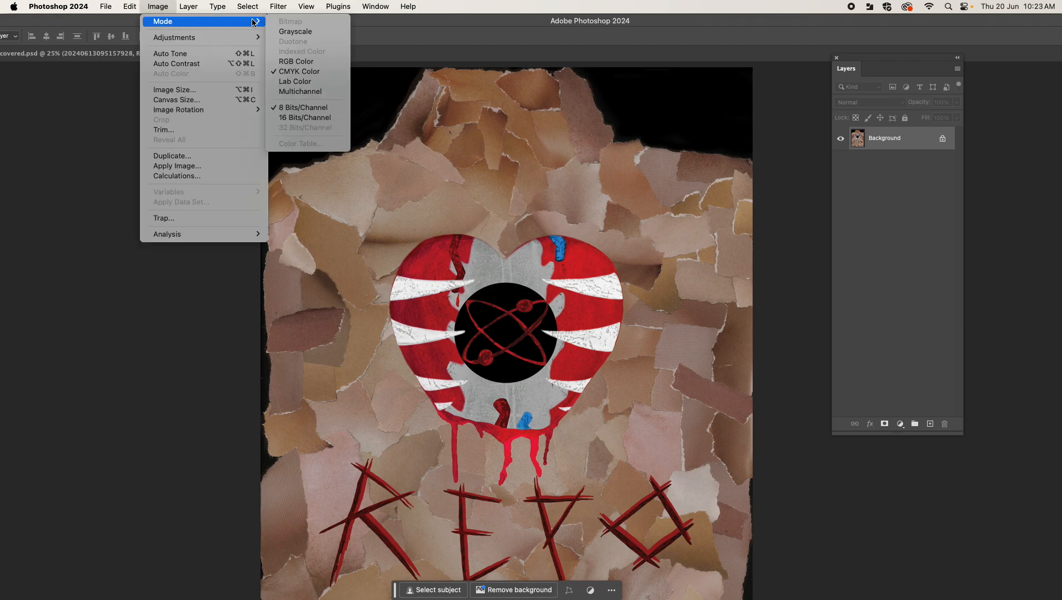
{"action": "left_click", "coordinate": [275, 72]}
- Brighten the flat version.psd artwork with a Levels adjustment, slightly lowering the white input level of the CMYK channel
{"action": "left_click", "coordinate": [163, 6]}
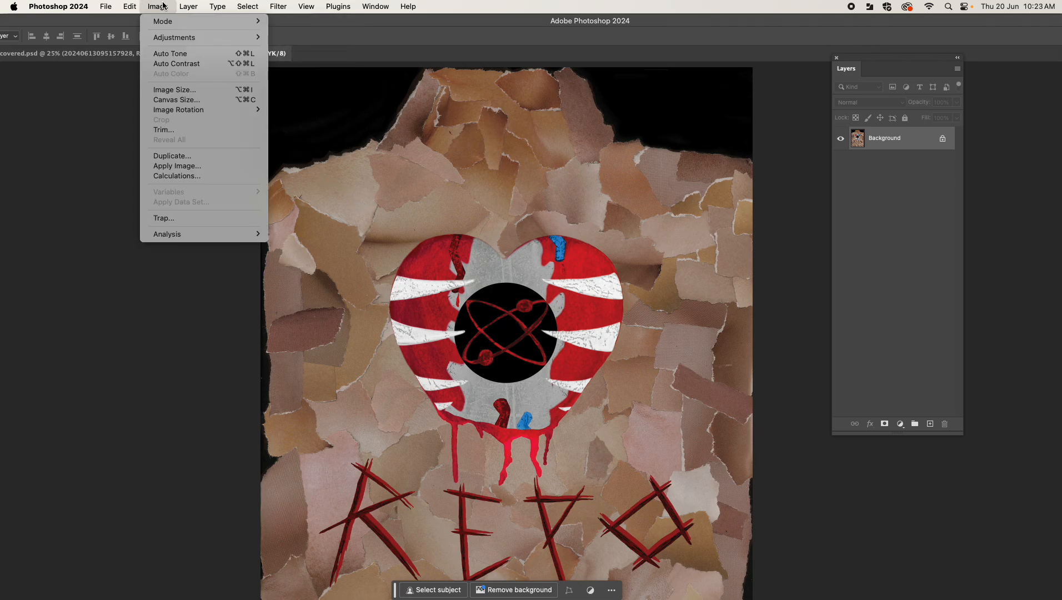
{"action": "mouse_move", "coordinate": [172, 37]}
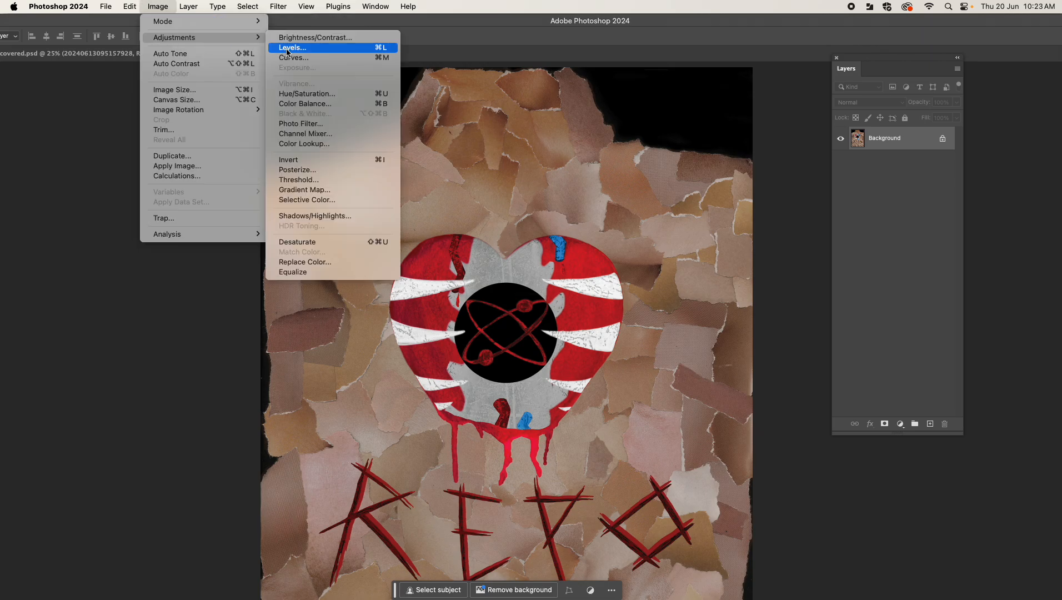
{"action": "left_click", "coordinate": [288, 47]}
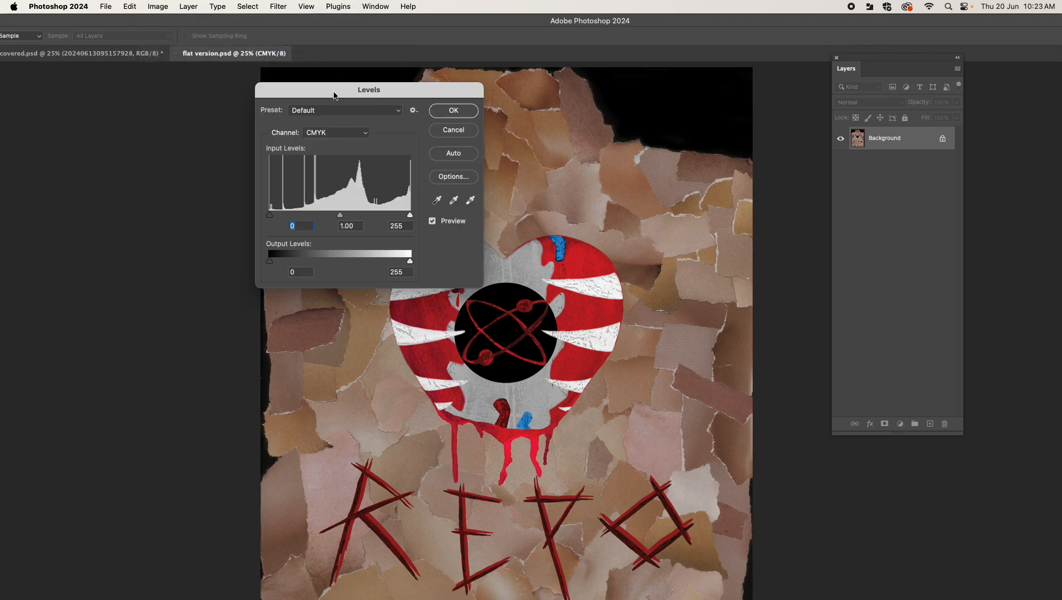
{"action": "left_click_drag", "start_coordinate": [335, 96], "coordinate": [250, 93]}
{"action": "left_click_drag", "start_coordinate": [324, 212], "coordinate": [317, 214]}
{"action": "left_click", "coordinate": [375, 114]}
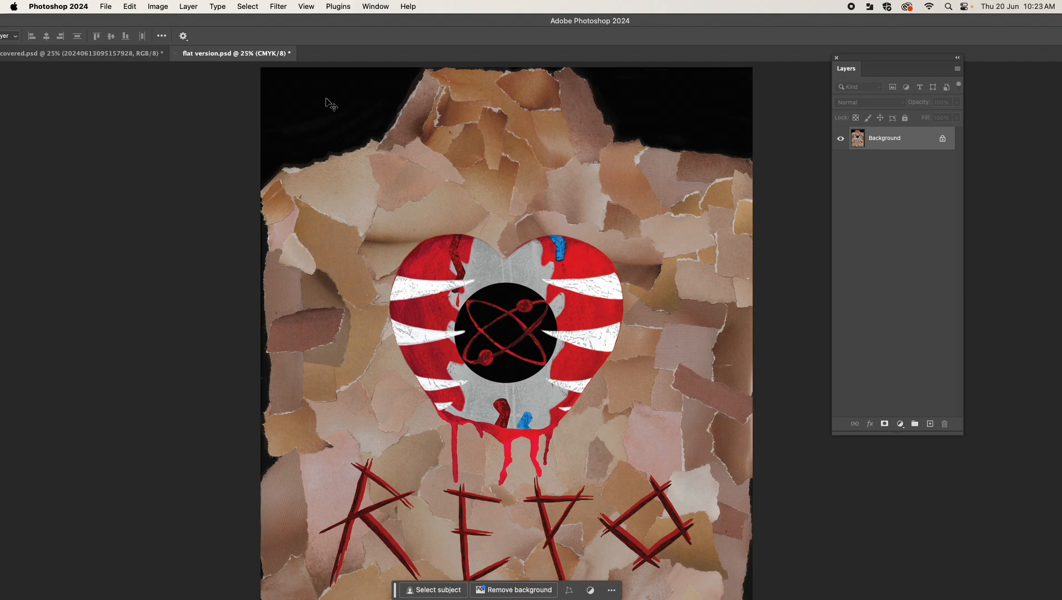
- Apply Selective Color to the Reds of the artwork with about +39% Magenta, +54% Yellow and -37% Black
{"action": "left_click", "coordinate": [158, 6]}
{"action": "mouse_move", "coordinate": [160, 40]}
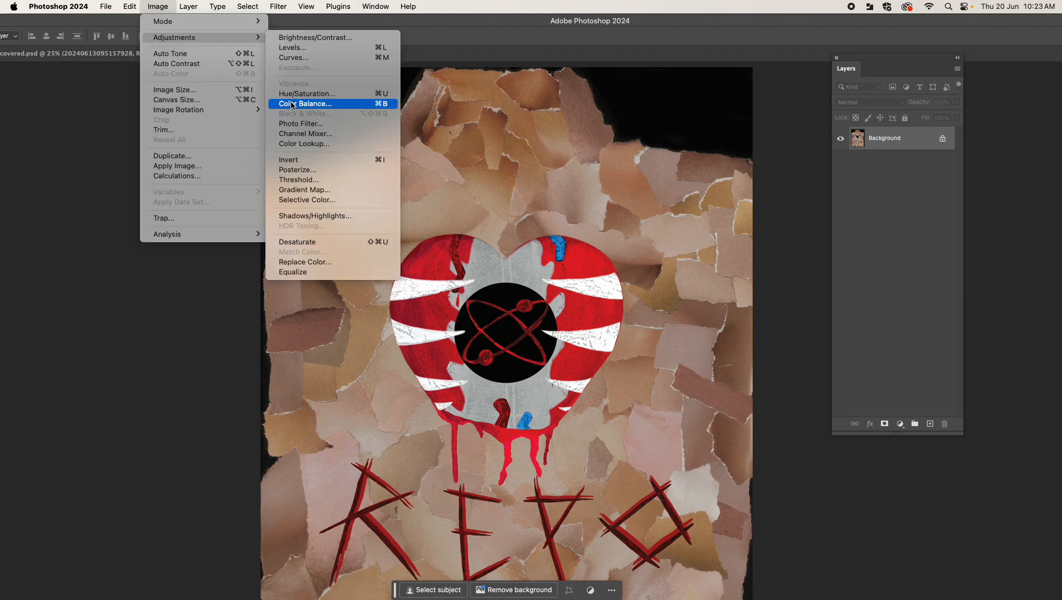
{"action": "left_click", "coordinate": [300, 199]}
{"action": "left_click_drag", "start_coordinate": [533, 163], "coordinate": [842, 108]}
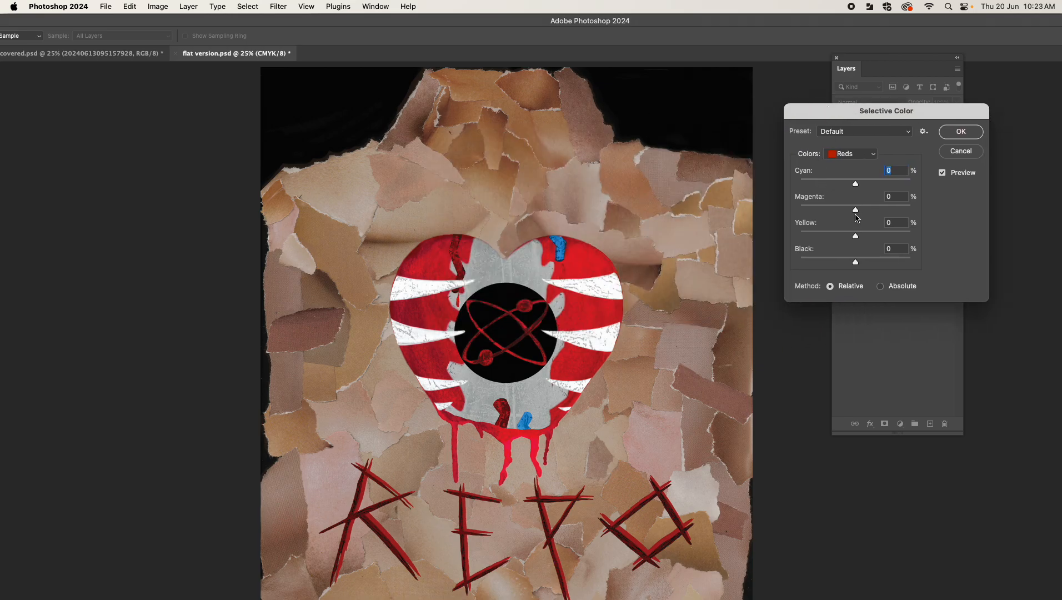
{"action": "left_click_drag", "start_coordinate": [855, 262], "coordinate": [832, 262]}
{"action": "left_click_drag", "start_coordinate": [856, 210], "coordinate": [886, 234]}
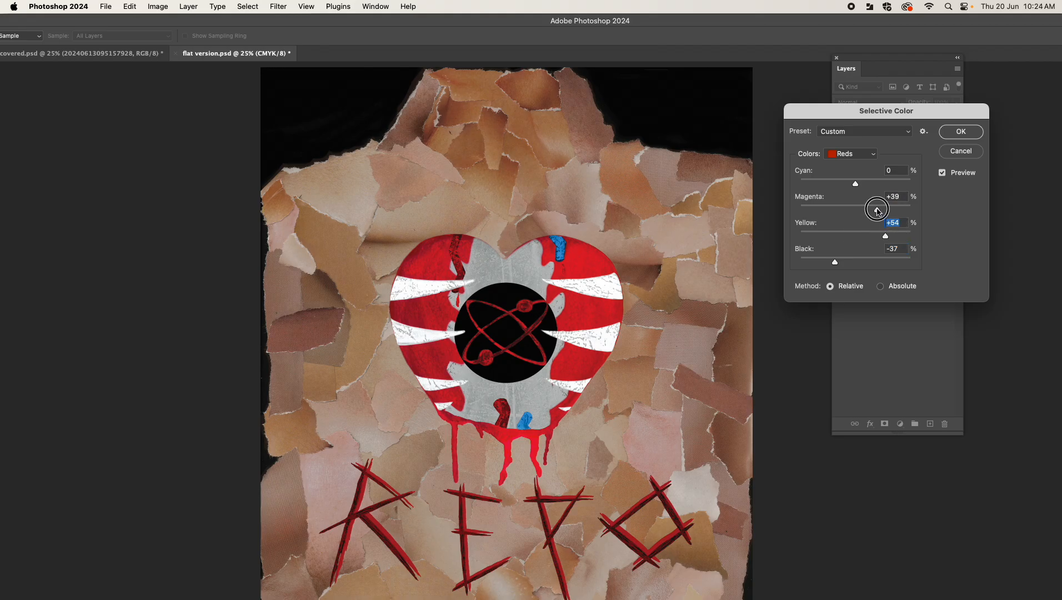
{"action": "left_click", "coordinate": [951, 132]}
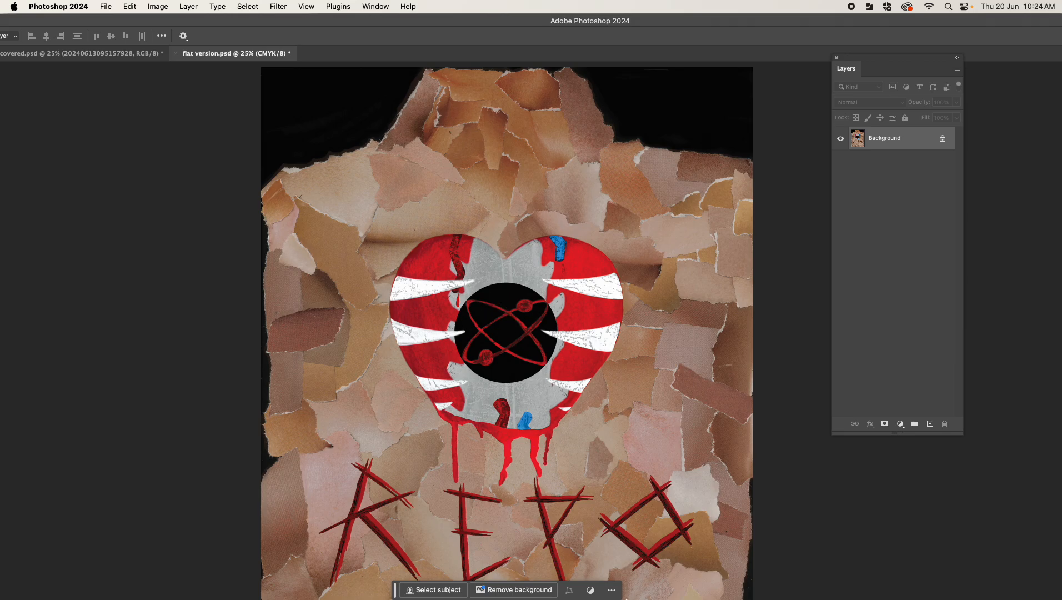
{"action": "mouse_move", "coordinate": [631, 598]}
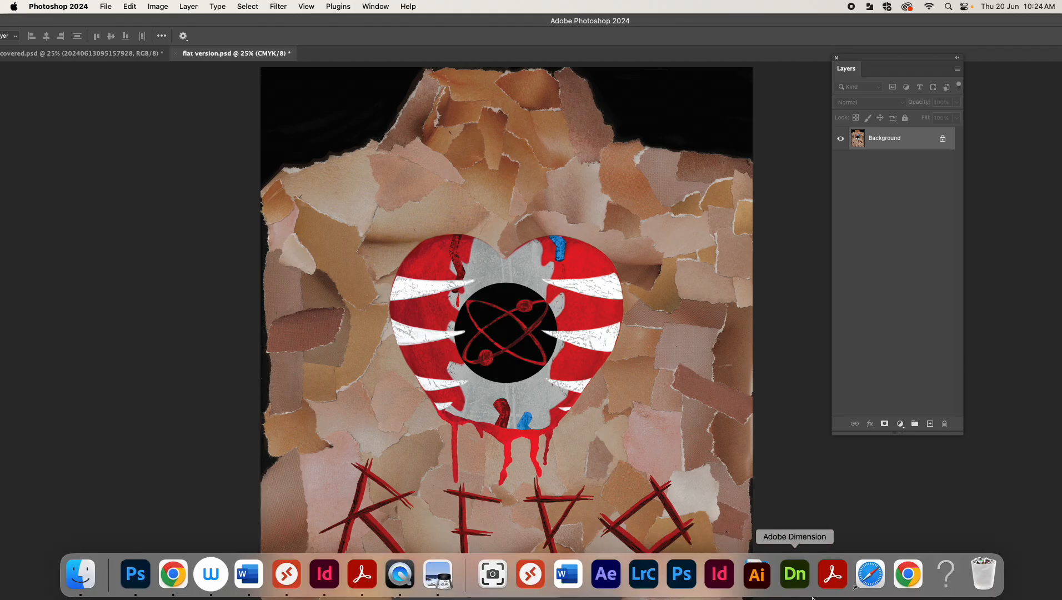
{"action": "left_click", "coordinate": [832, 578]}
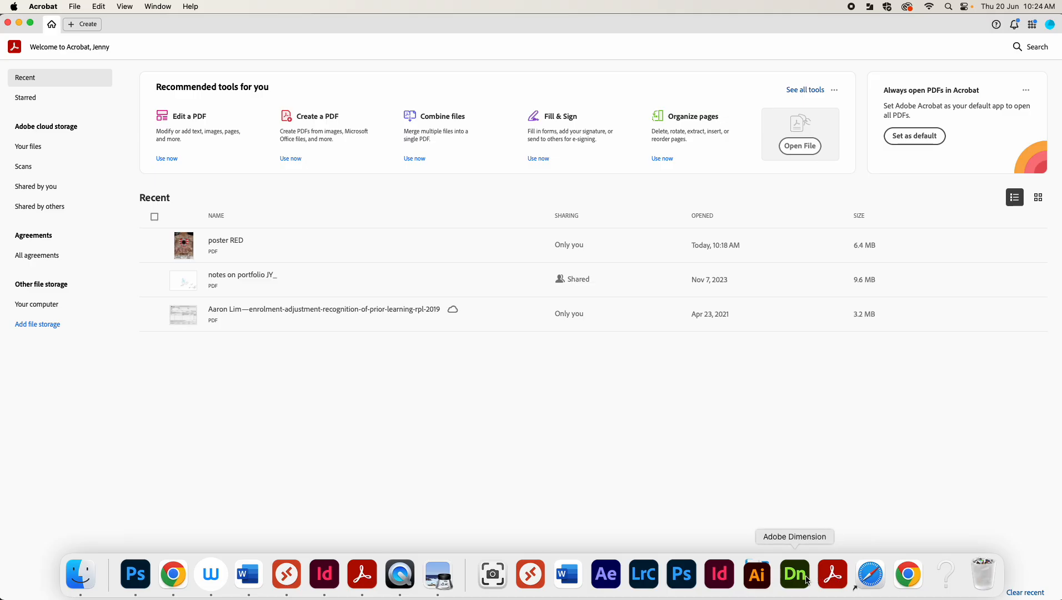
{"action": "left_click", "coordinate": [331, 580]}
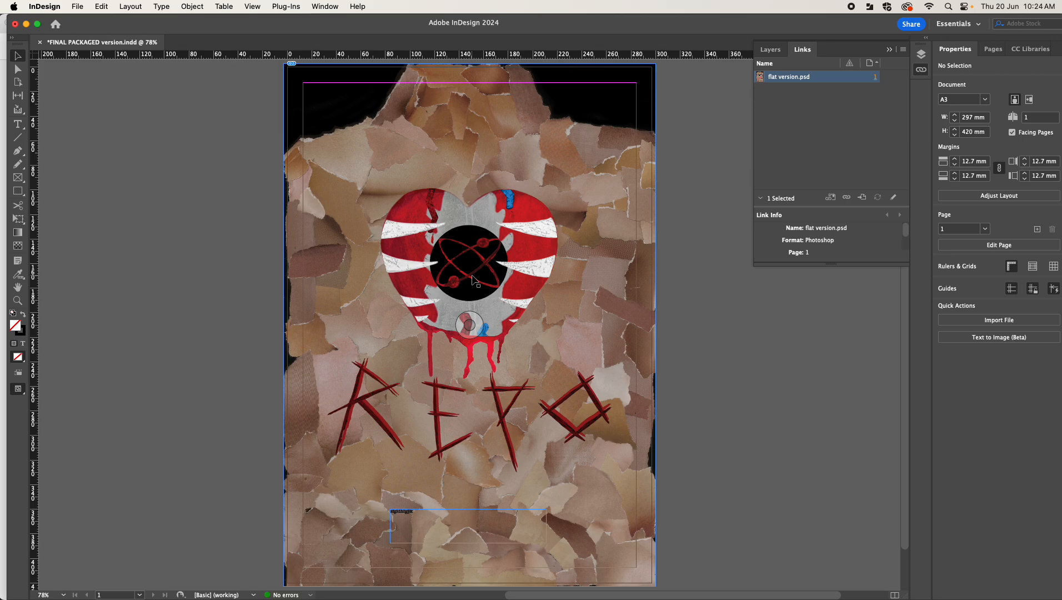
{"action": "mouse_move", "coordinate": [568, 596]}
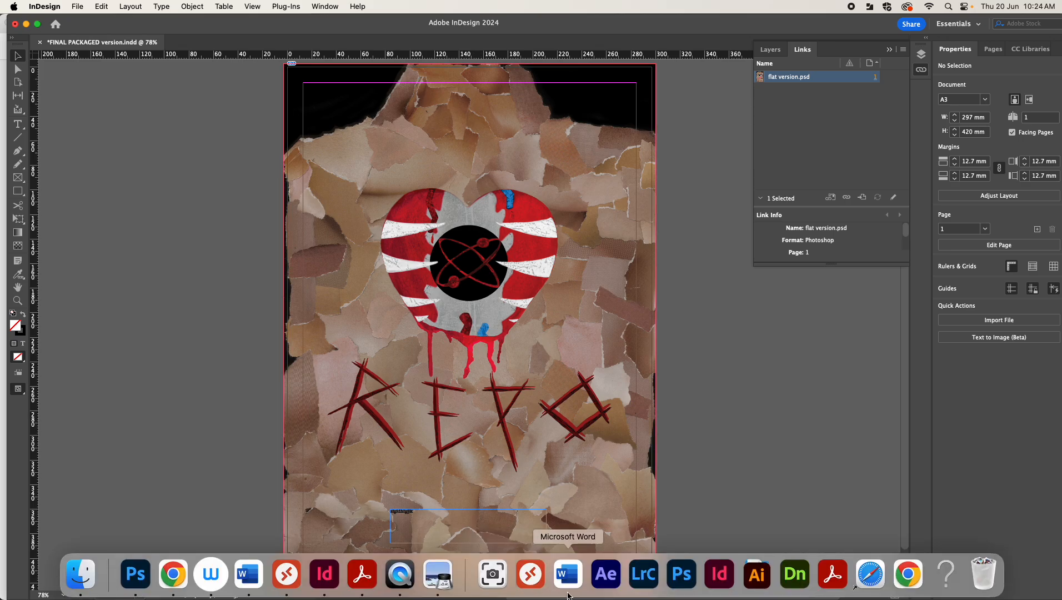
{"action": "left_click", "coordinate": [682, 589]}
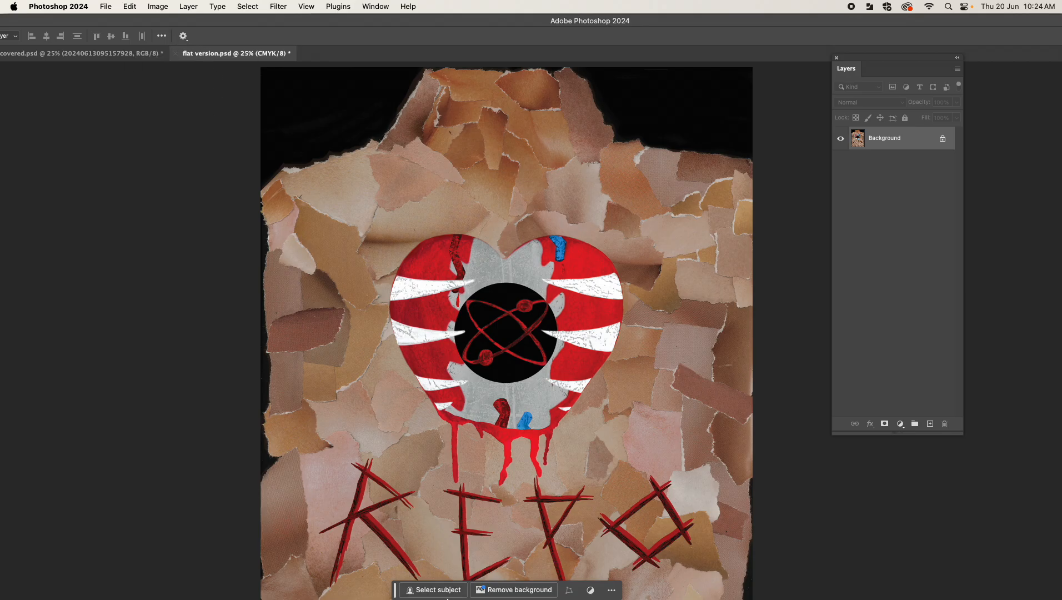
- Switch to InDesign and open the linked flat version.psd for editing with Adobe Photoshop 2024
{"action": "left_click", "coordinate": [324, 574]}
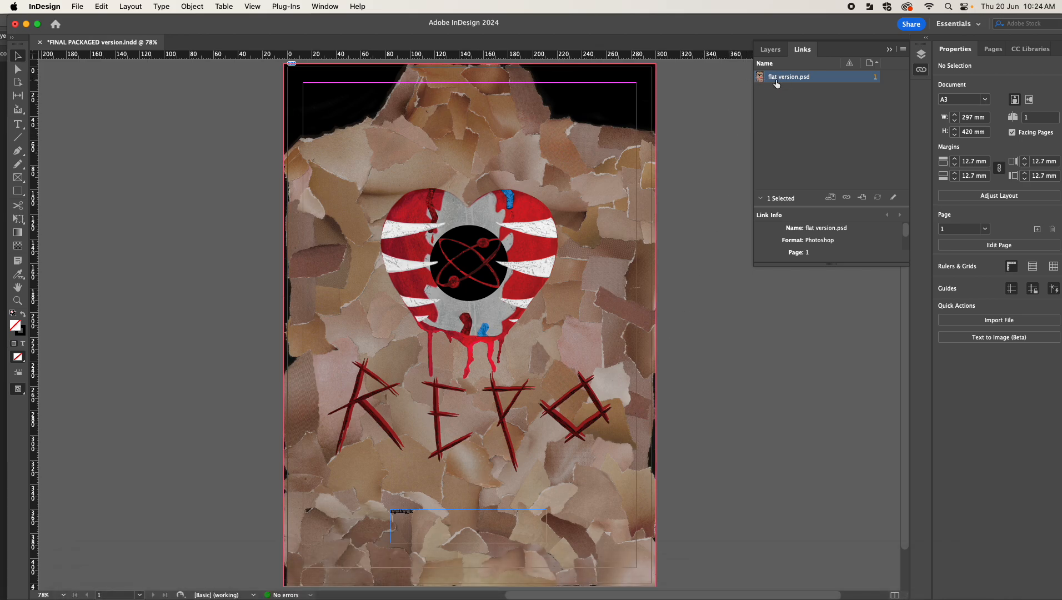
{"action": "left_click", "coordinate": [903, 50]}
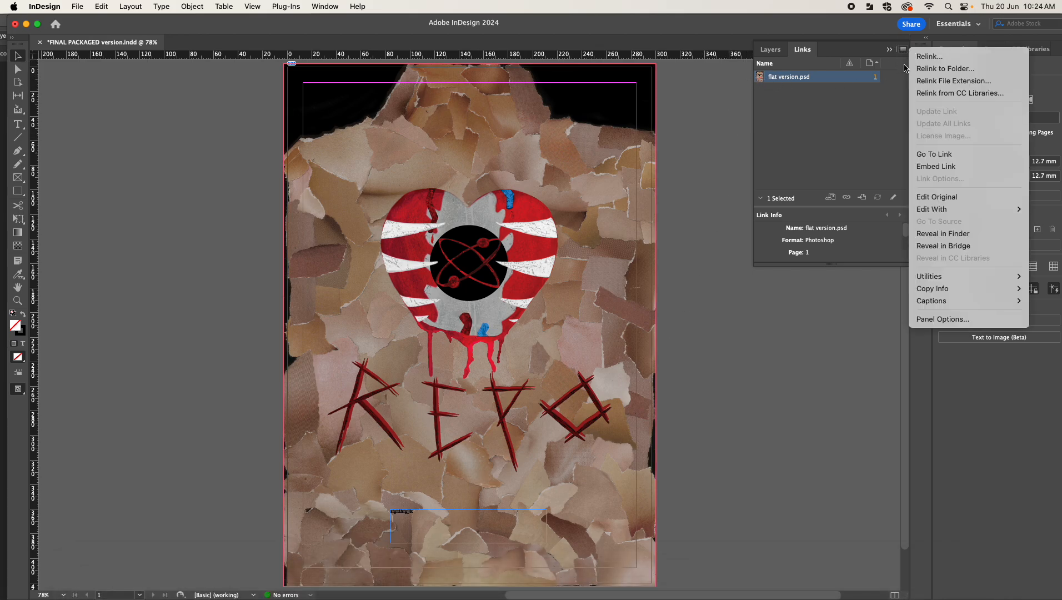
{"action": "mouse_move", "coordinate": [924, 212]}
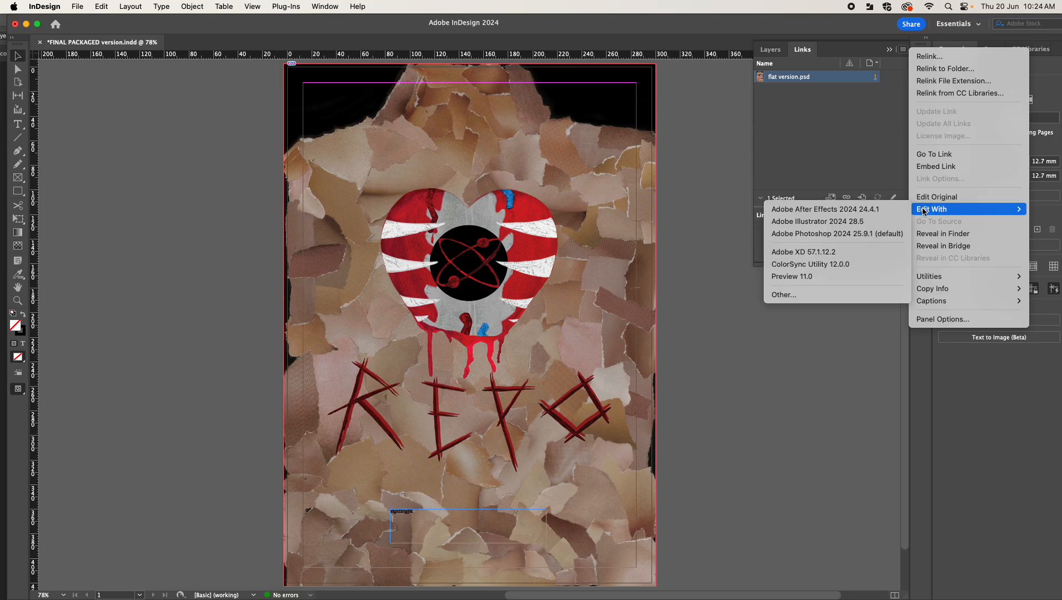
{"action": "left_click", "coordinate": [885, 234]}
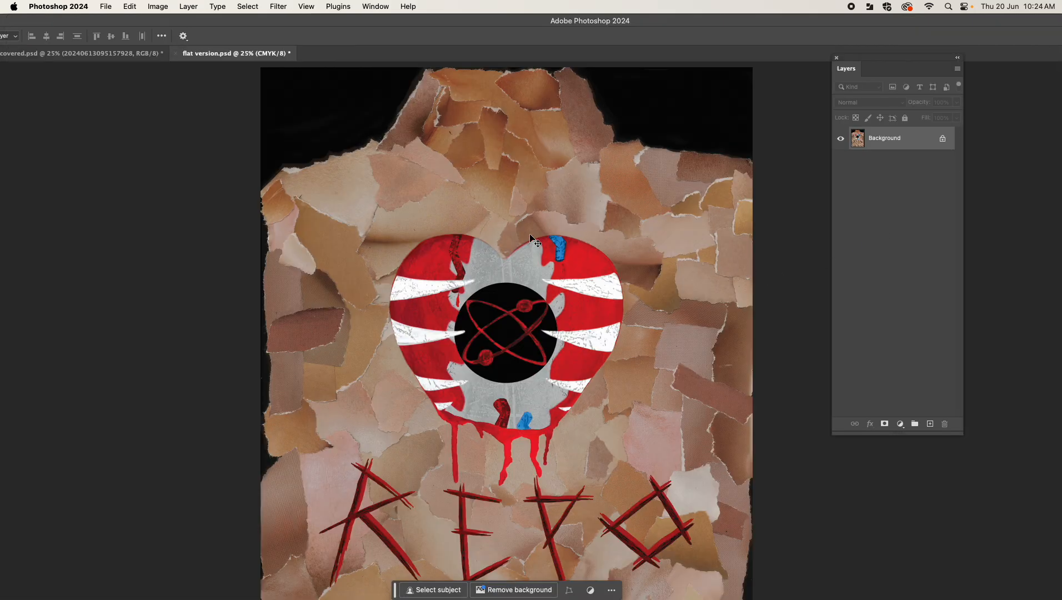
- Increase the artwork's contrast with Levels, setting the CMYK black input level to 20 and slightly lowering the white input level
{"action": "left_click", "coordinate": [158, 6]}
{"action": "mouse_move", "coordinate": [169, 38]}
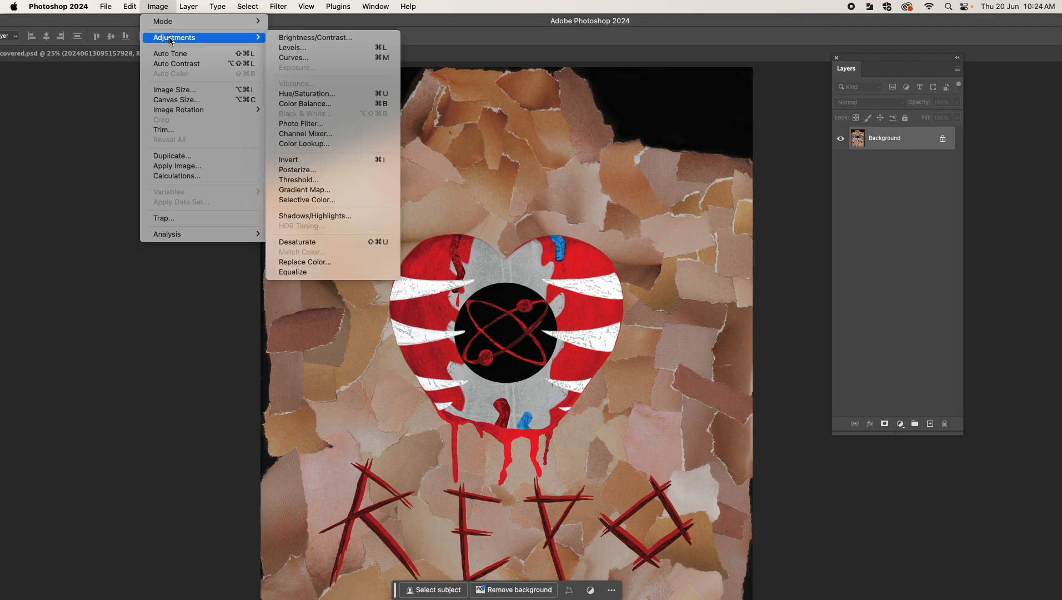
{"action": "left_click", "coordinate": [289, 48]}
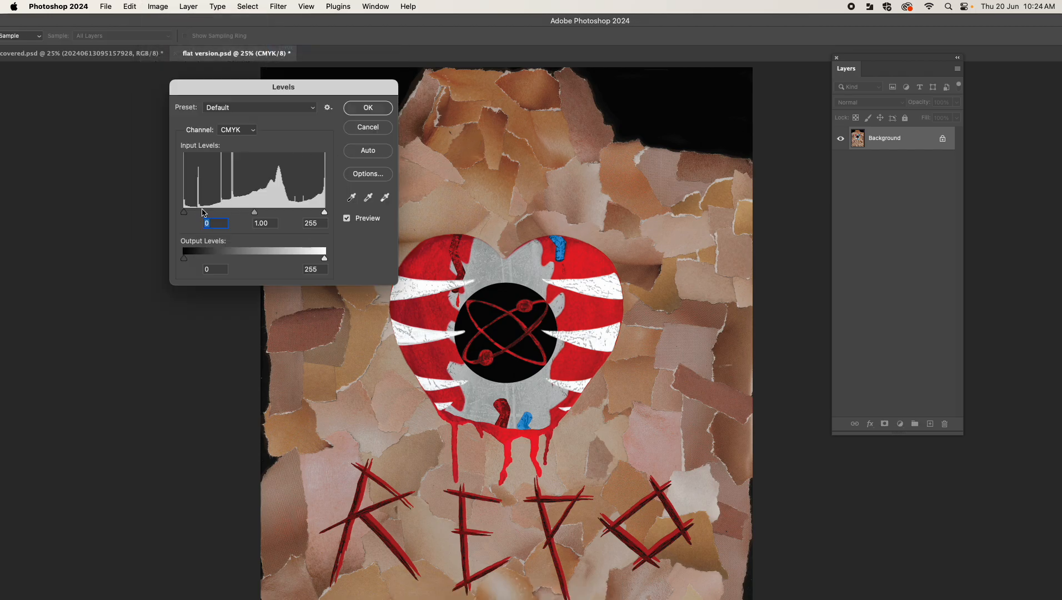
{"action": "left_click_drag", "start_coordinate": [185, 212], "coordinate": [194, 213]}
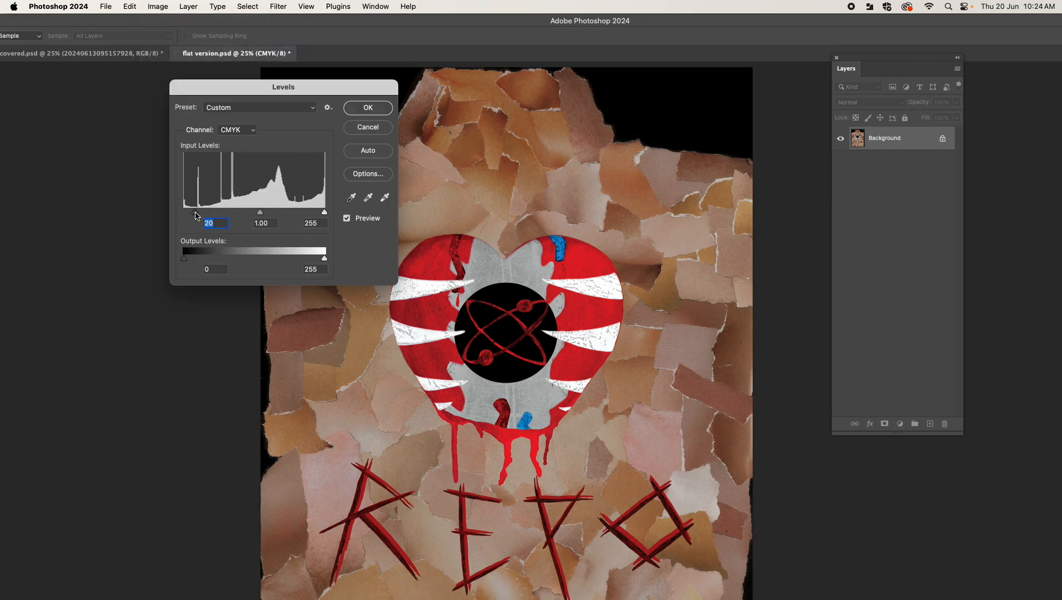
{"action": "left_click_drag", "start_coordinate": [325, 213], "coordinate": [314, 214]}
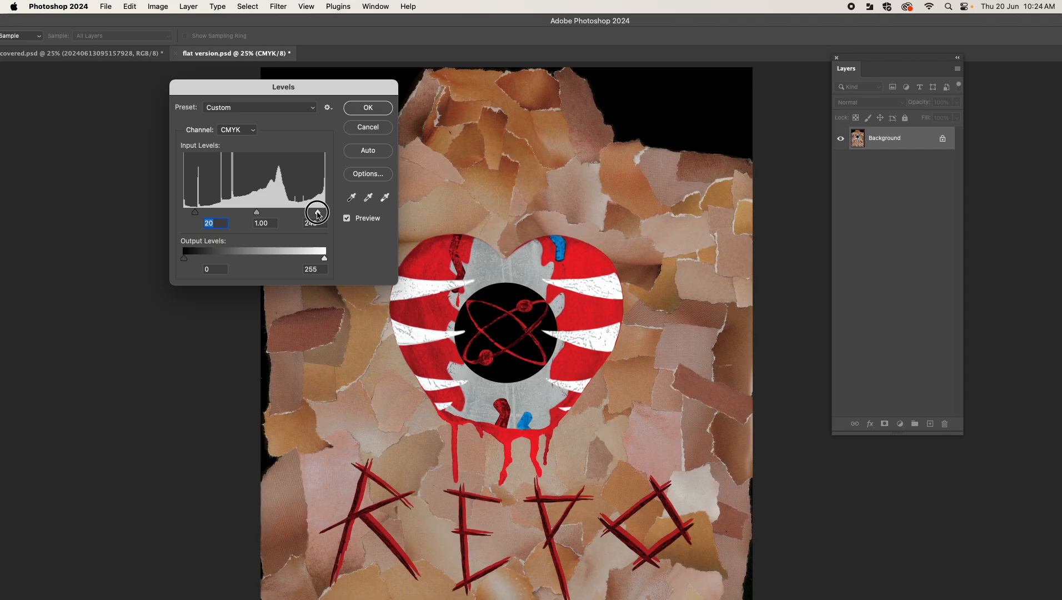
{"action": "left_click", "coordinate": [376, 114]}
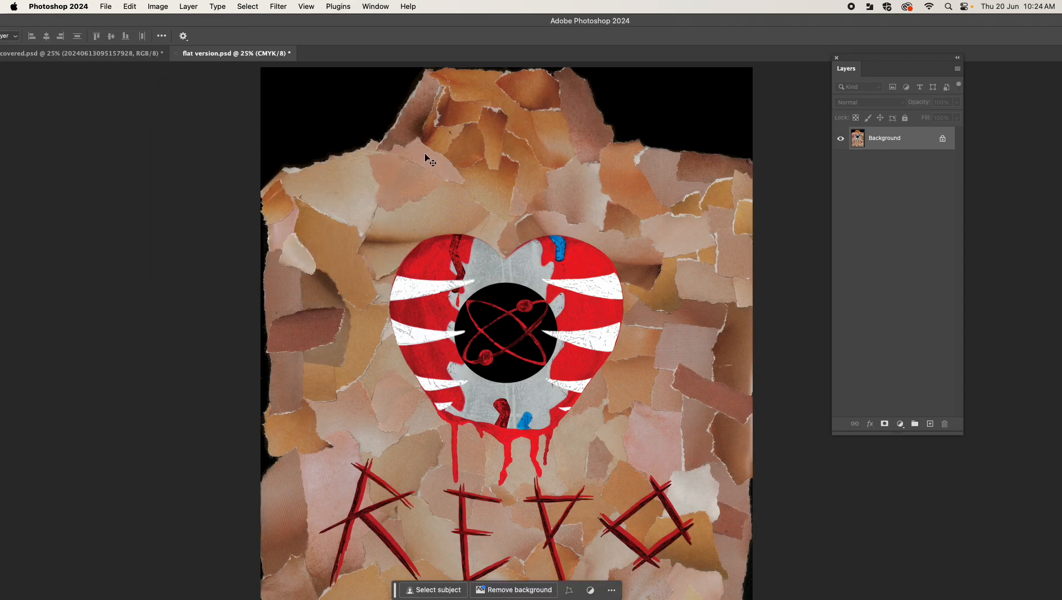
- Save flat version.psd and switch to InDesign to view the updated linked artwork in the poster
{"action": "left_click", "coordinate": [110, 8]}
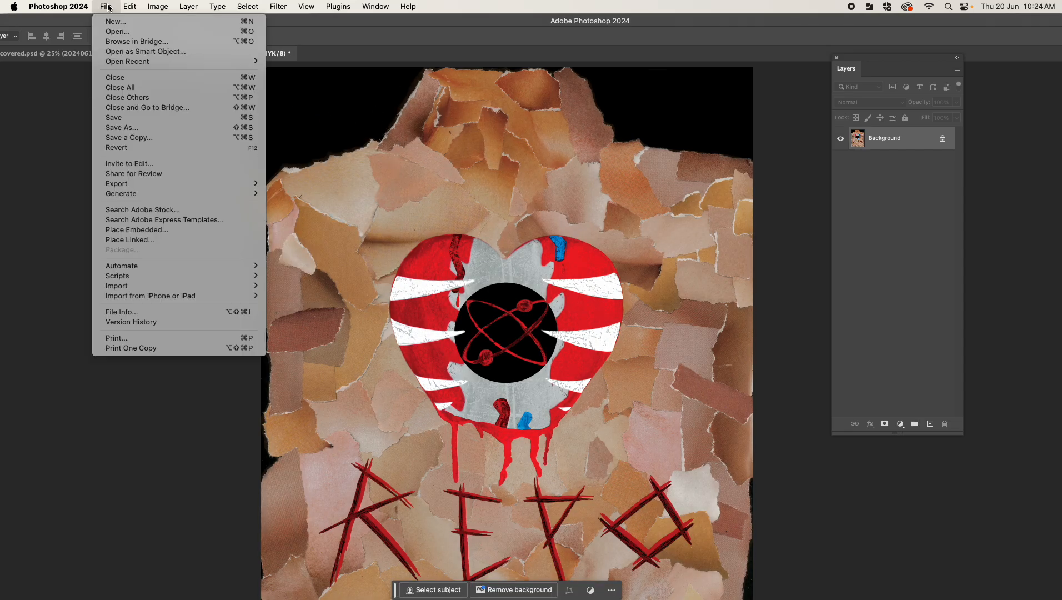
{"action": "left_click", "coordinate": [142, 118]}
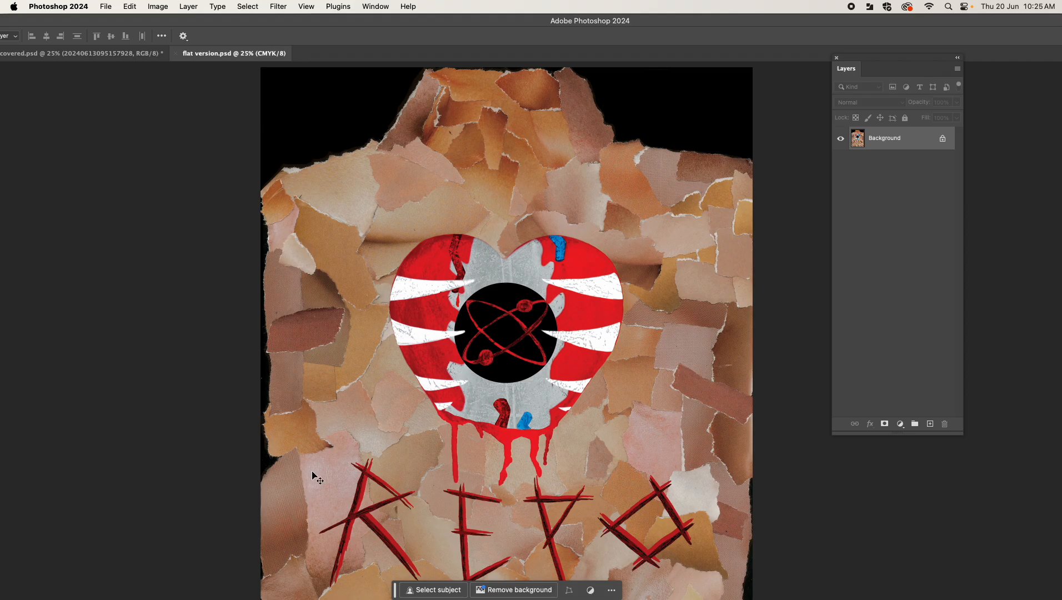
{"action": "mouse_move", "coordinate": [462, 598]}
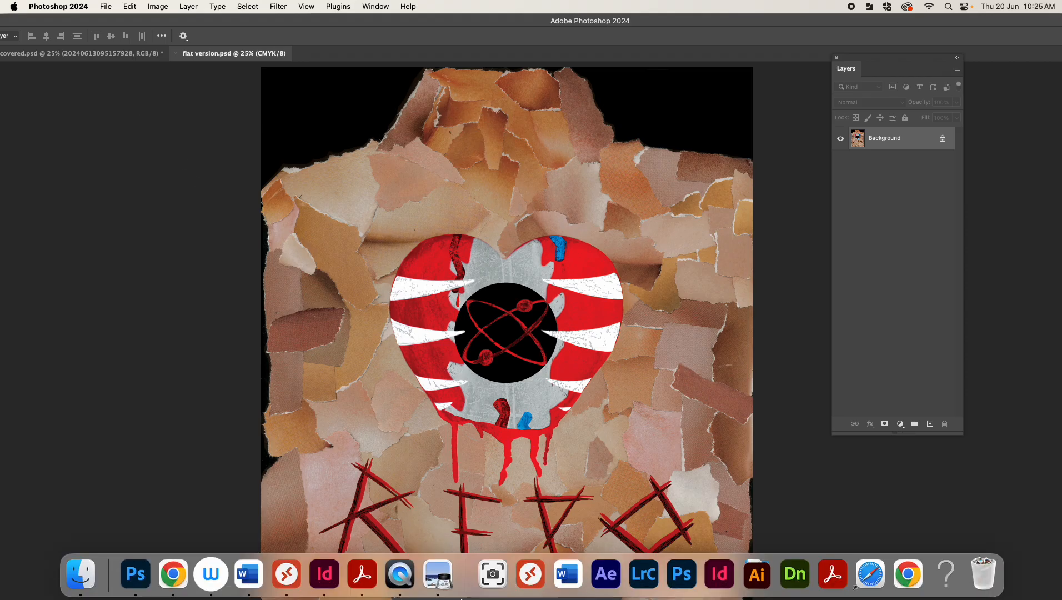
{"action": "left_click", "coordinate": [324, 574]}
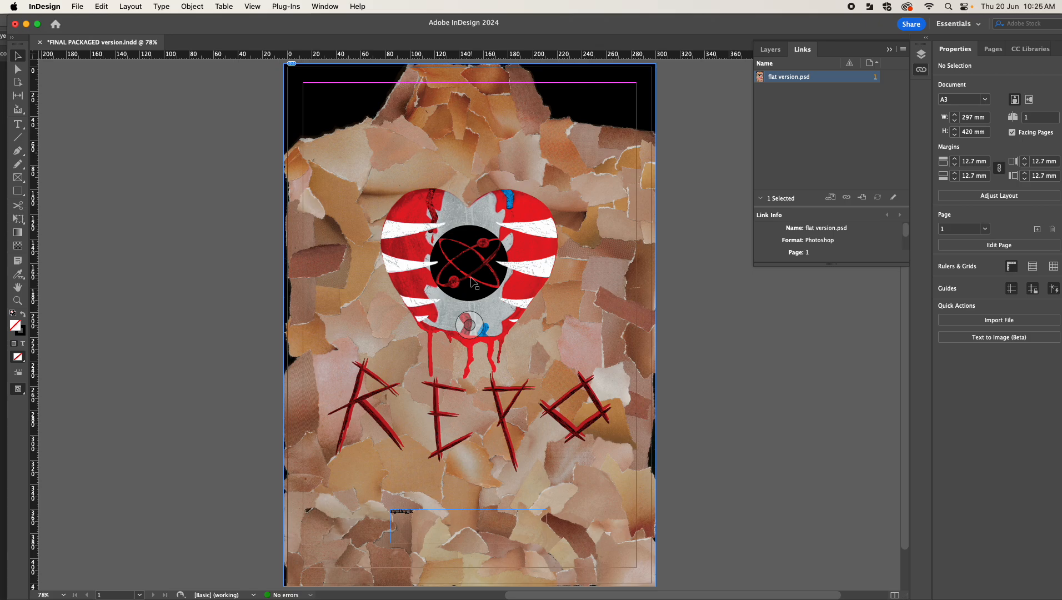
- Switch to Finder, show the contents of Poster final Folder and preview poster RED.pdf
{"action": "mouse_move", "coordinate": [484, 598]}
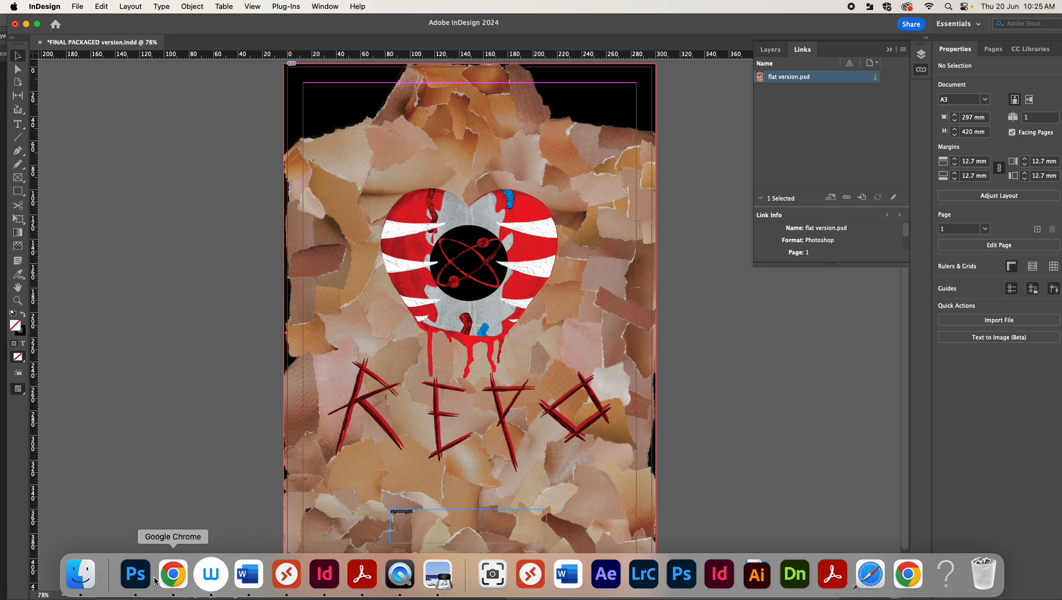
{"action": "left_click", "coordinate": [81, 583]}
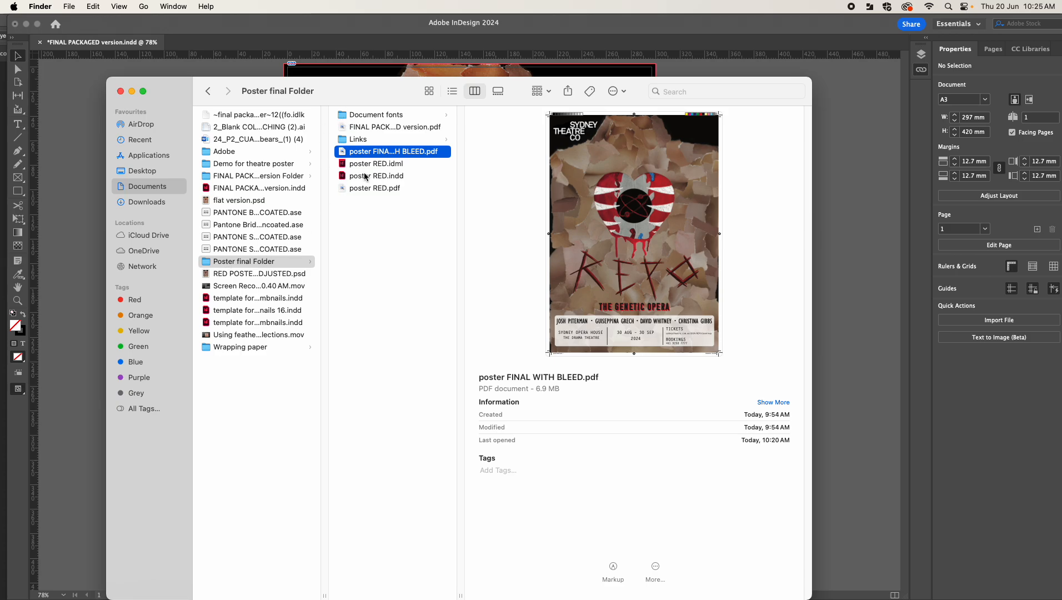
{"action": "left_click", "coordinate": [206, 262]}
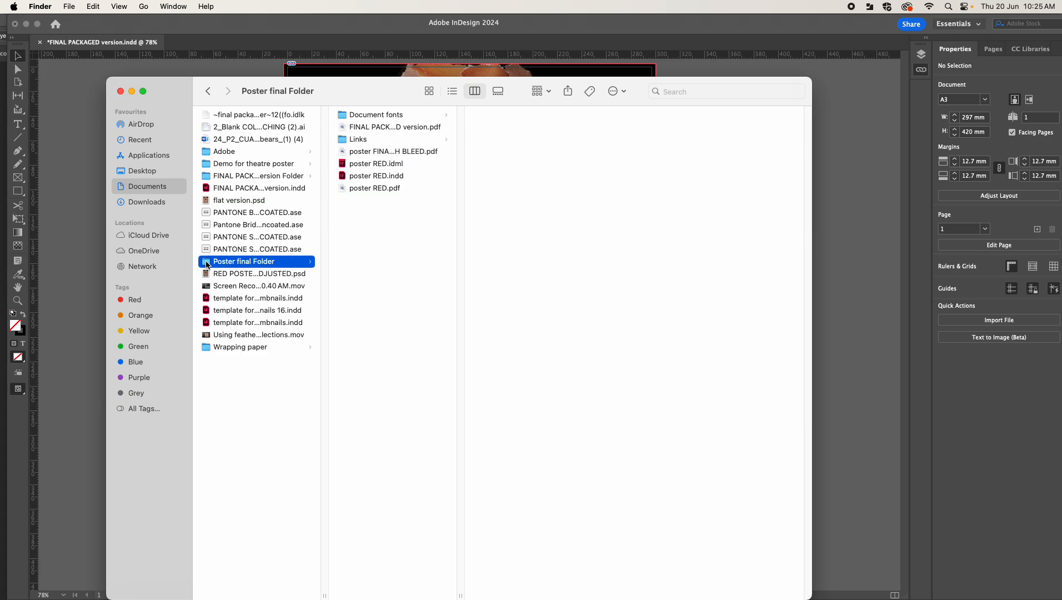
{"action": "left_click_drag", "start_coordinate": [174, 103], "coordinate": [166, 56]}
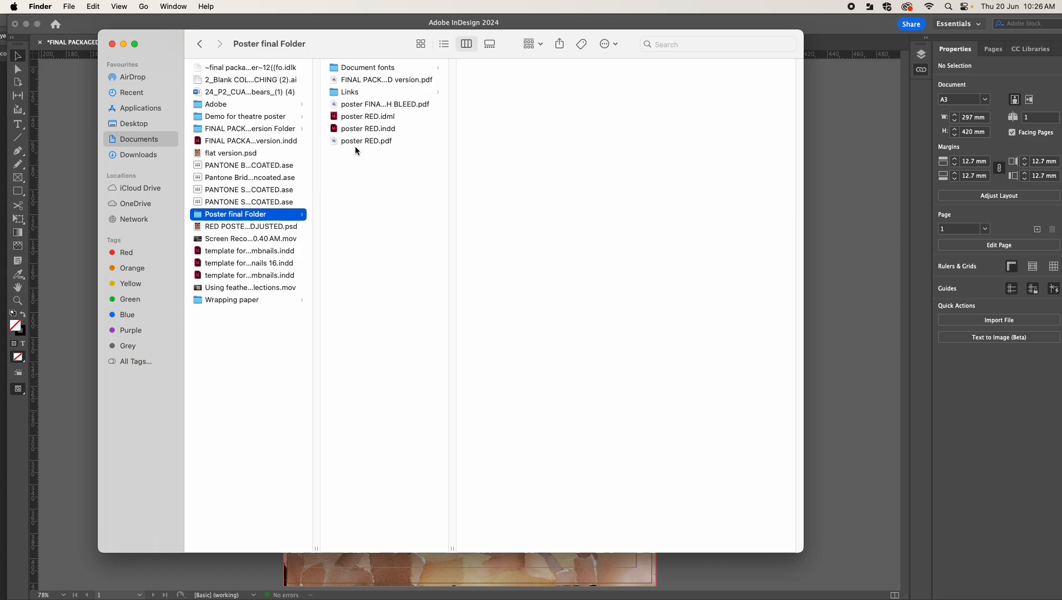
{"action": "left_click", "coordinate": [337, 141]}
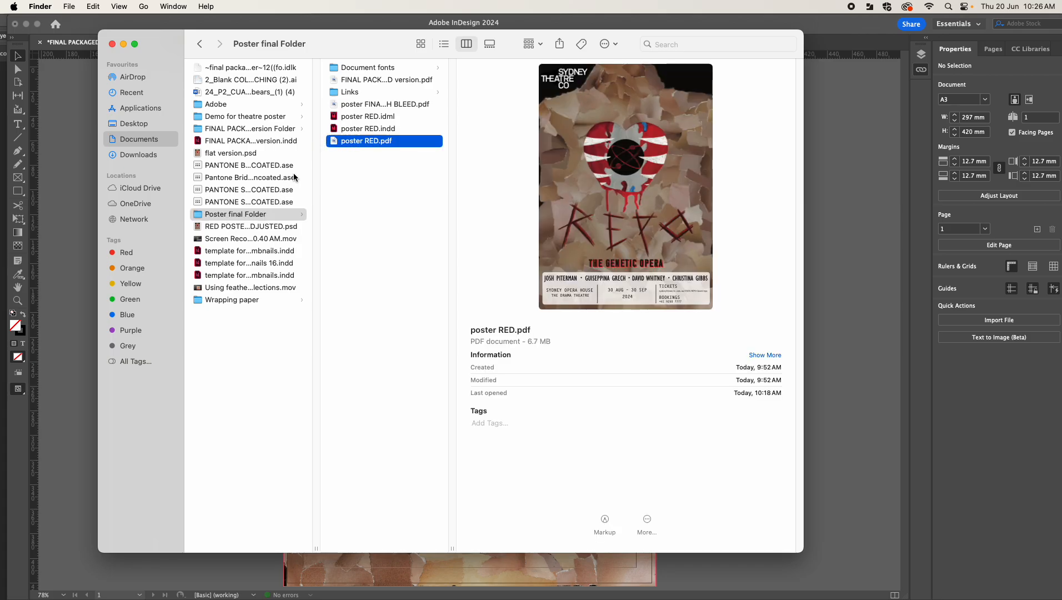
- Open poster FINAL WITH BLEED.pdf in Preview and examine its artwork, event details, bleed and printer's marks
{"action": "left_click", "coordinate": [342, 109]}
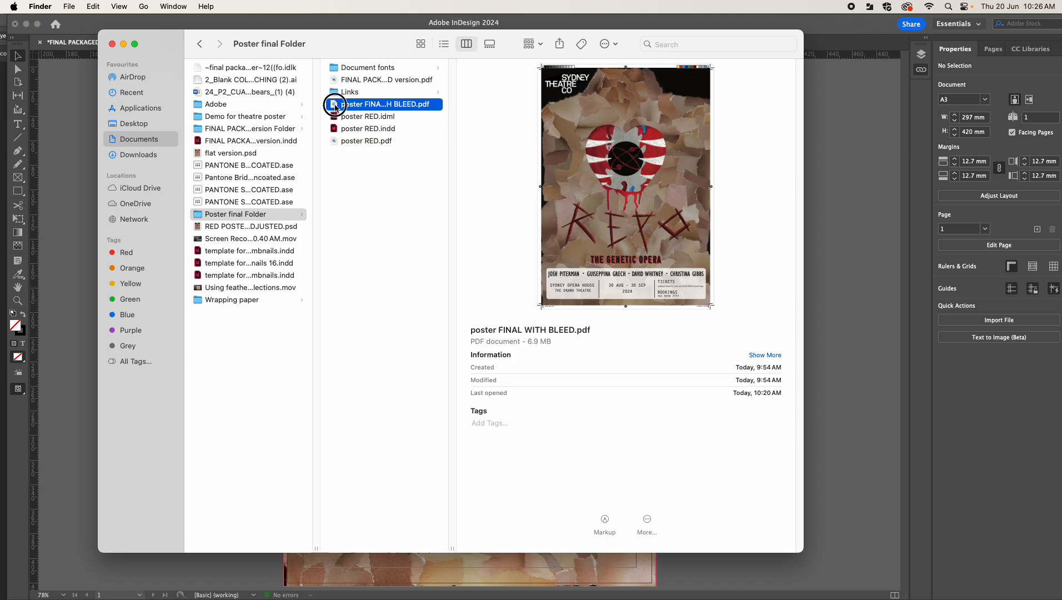
{"action": "double_click", "coordinate": [332, 104]}
{"action": "scroll", "coordinate": [479, 358], "scroll_direction": "down", "scroll_amount": 3}
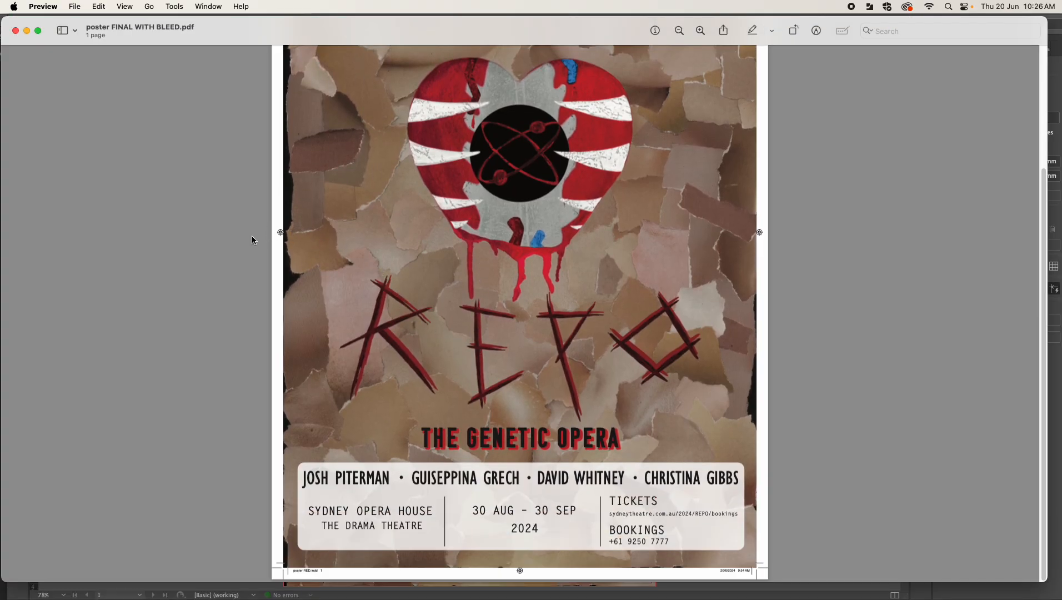
{"action": "scroll", "coordinate": [730, 289], "scroll_direction": "up", "scroll_amount": 3}
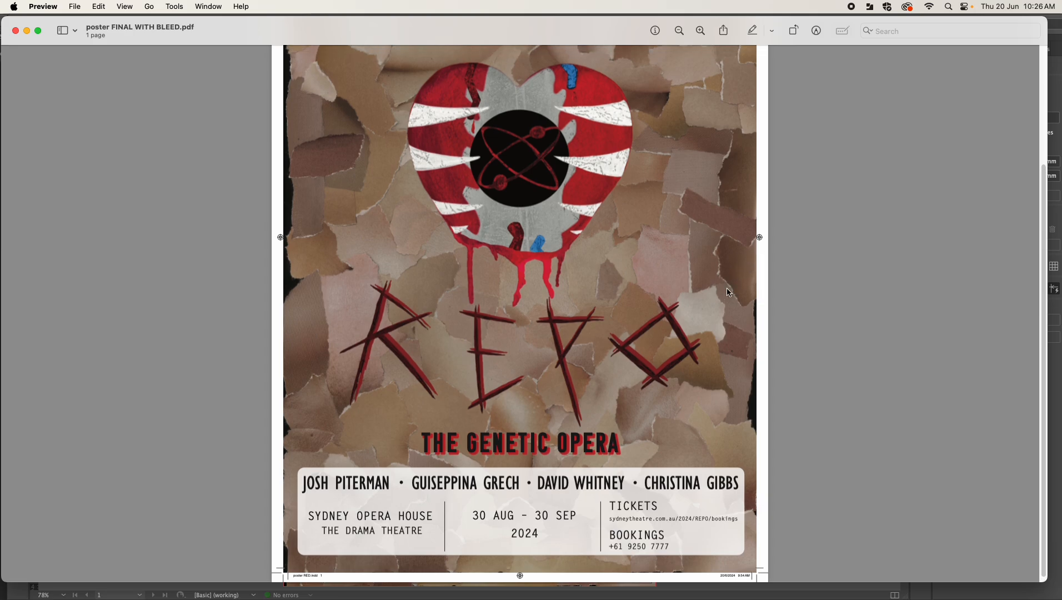
{"action": "scroll", "coordinate": [728, 293], "scroll_direction": "down", "scroll_amount": 1}
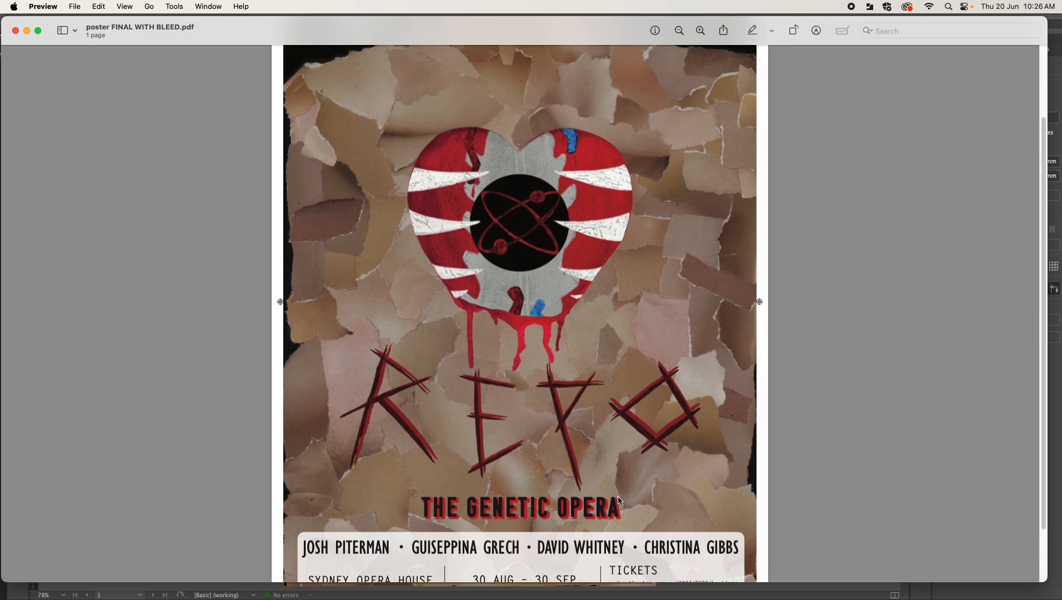
{"action": "mouse_move", "coordinate": [387, 598]}
{"action": "mouse_move", "coordinate": [327, 598]}
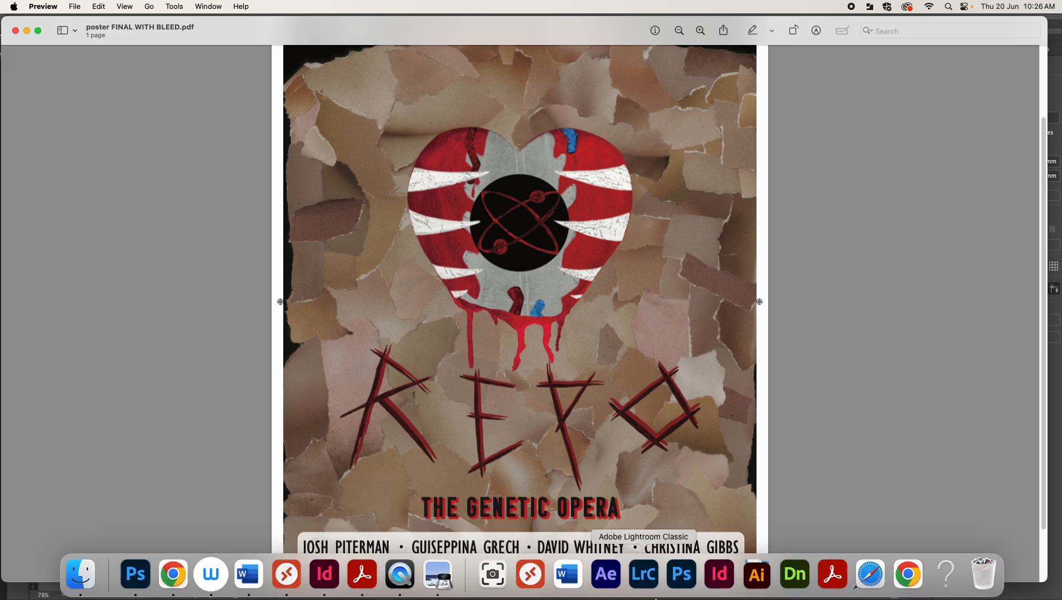